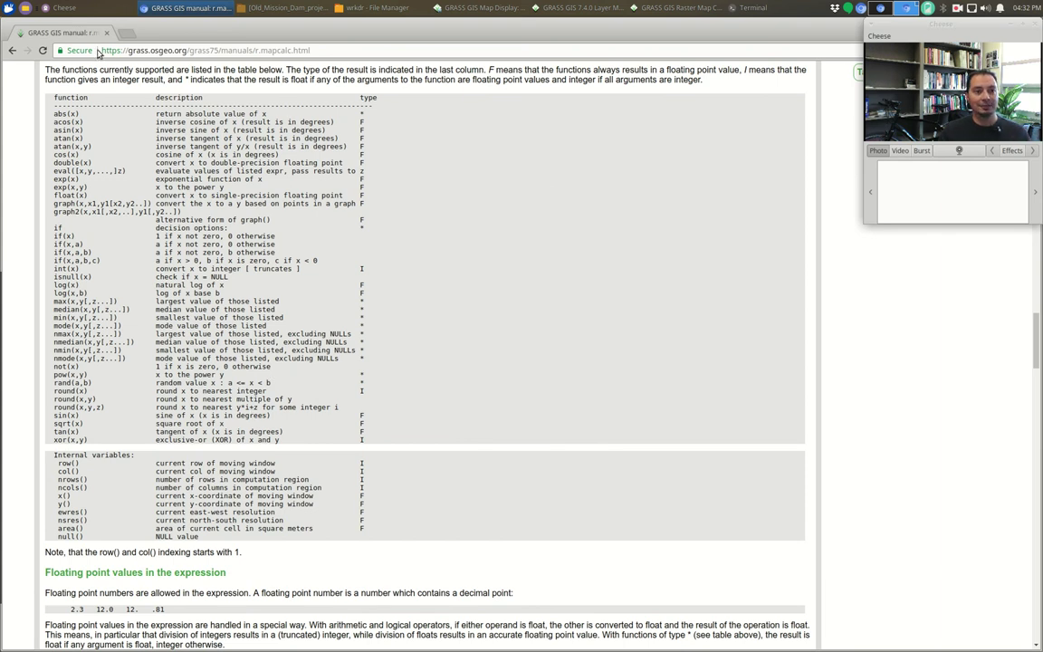
# Step: Return to the Raster Map Calculator and build the expression hasa_srtm30m_slope@project_2 > 15
pyautogui.click(181, 8)
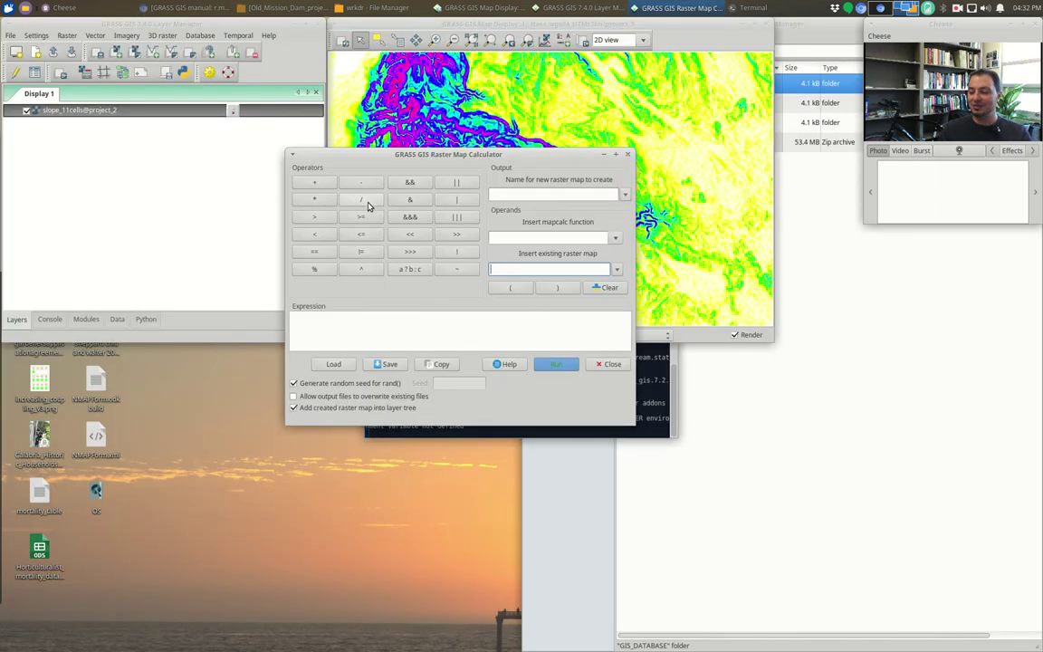
pyautogui.moveTo(469, 154); pyautogui.dragTo(412, 230)
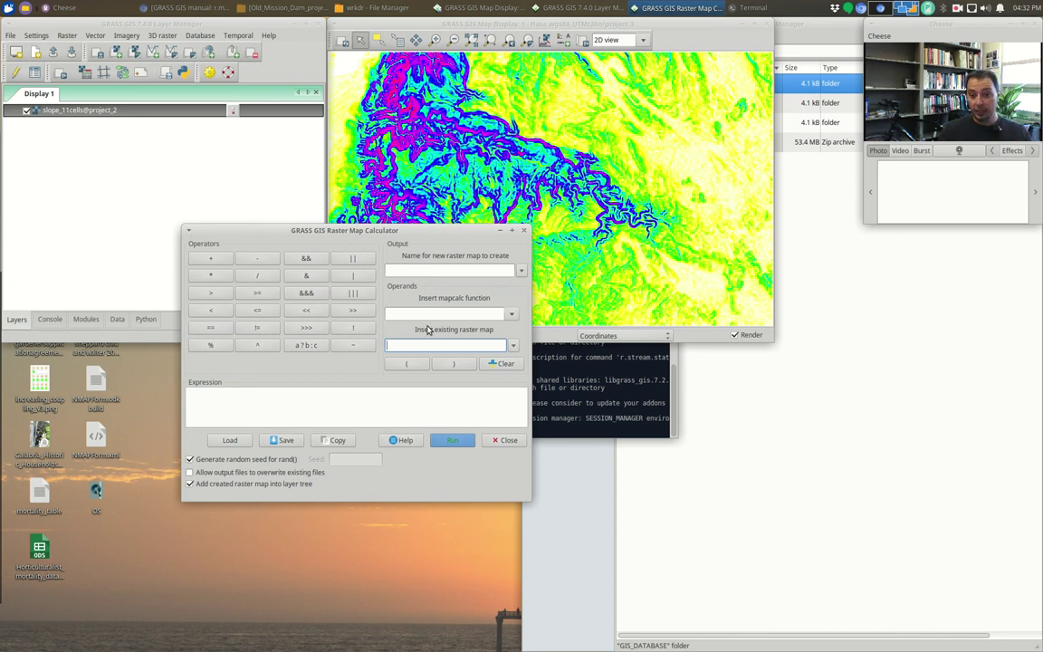
pyautogui.click(507, 347)
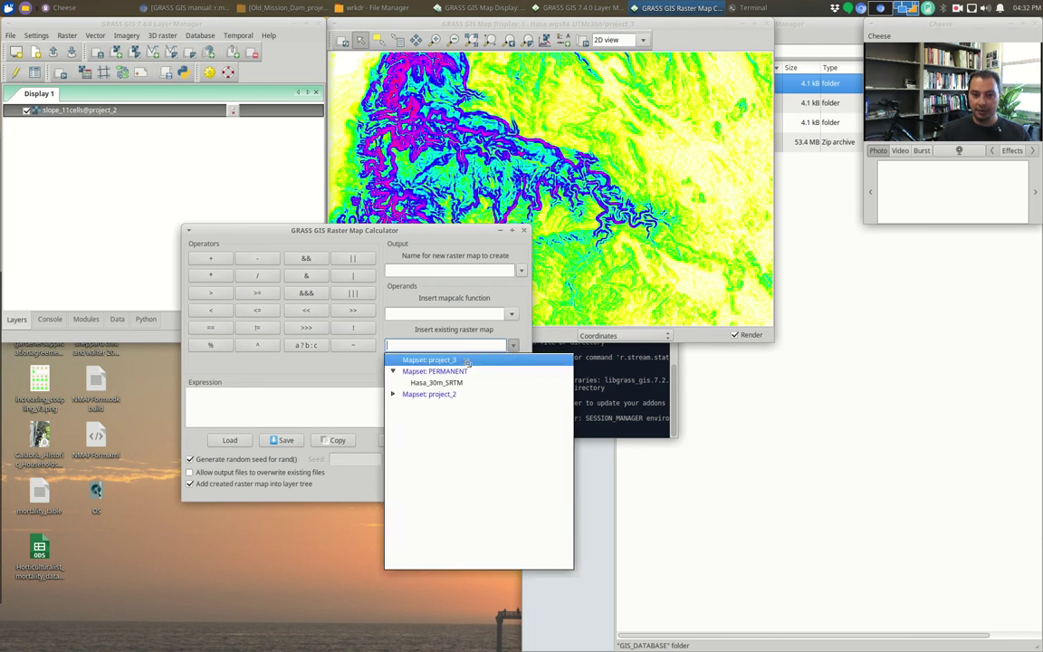
pyautogui.click(392, 395)
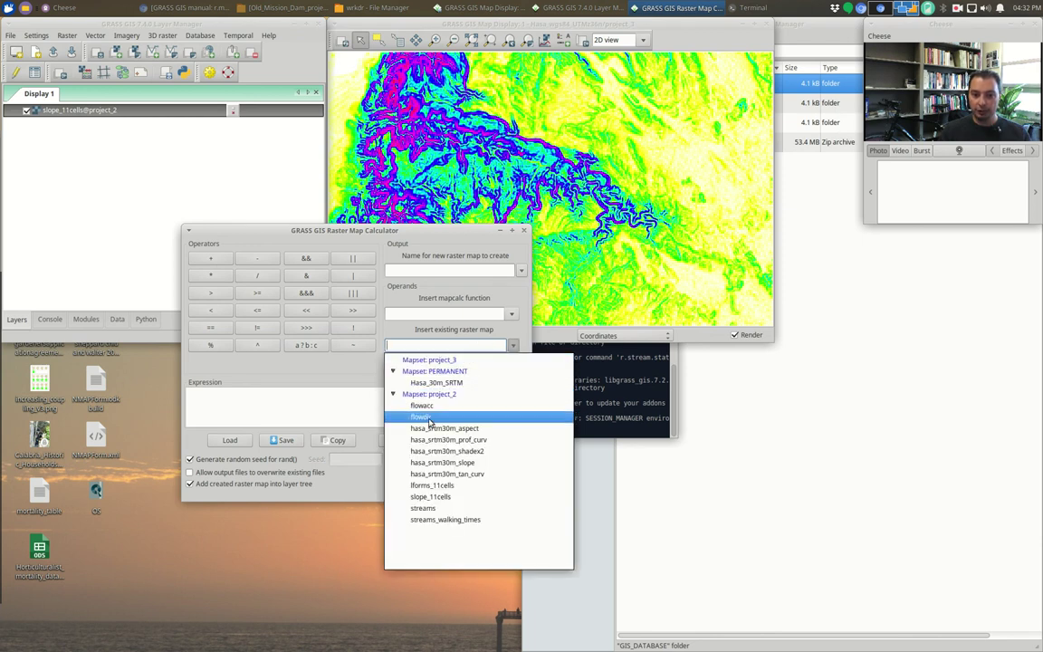
pyautogui.click(453, 463)
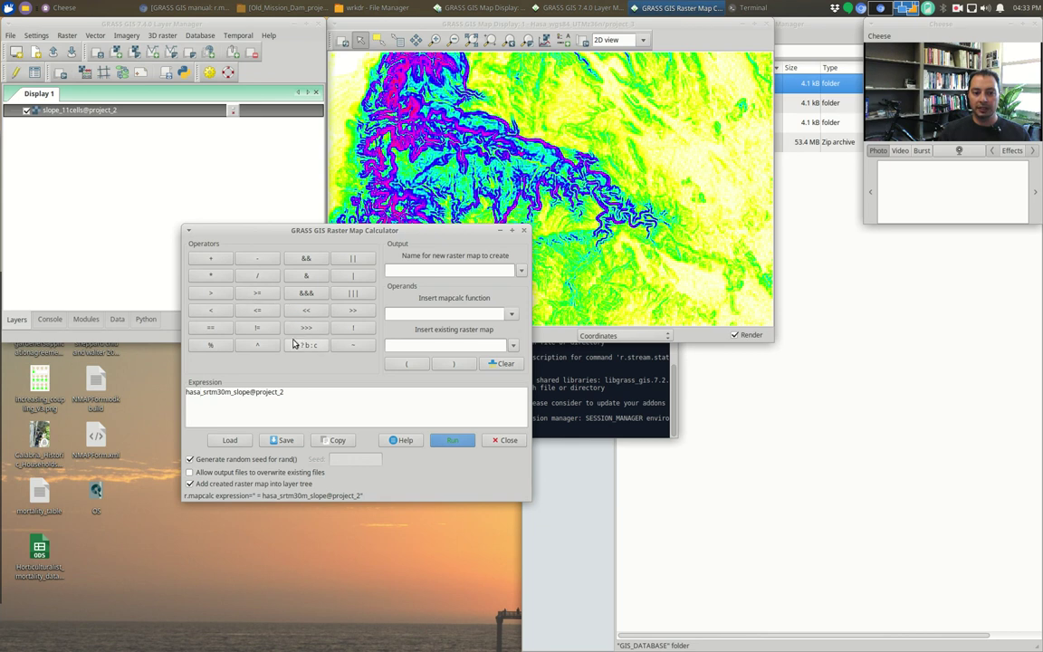
pyautogui.click(302, 392)
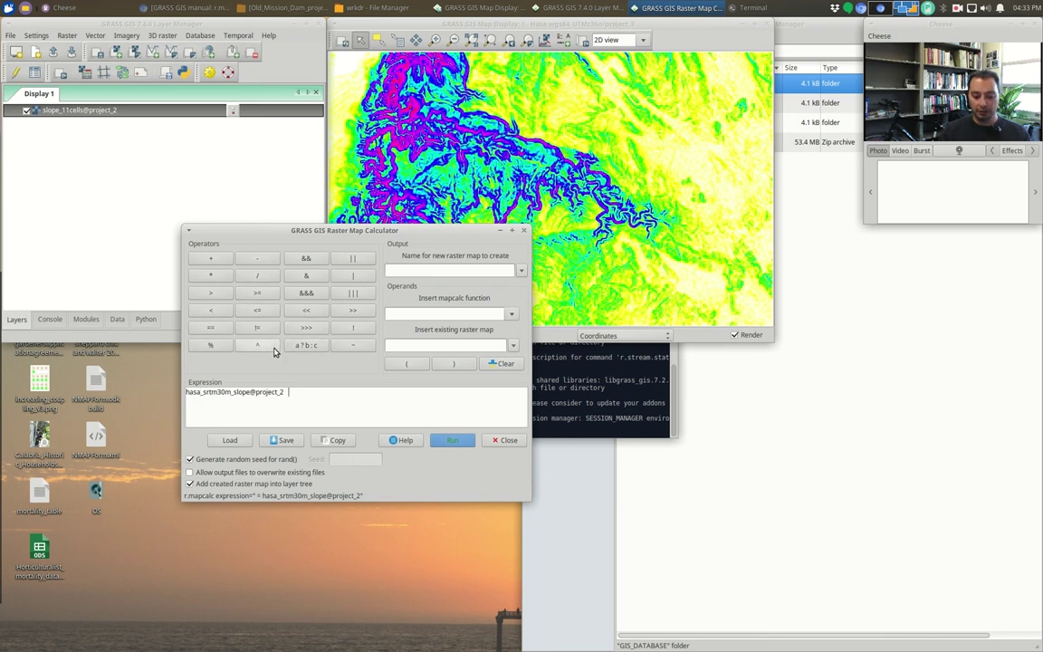
pyautogui.click(213, 294)
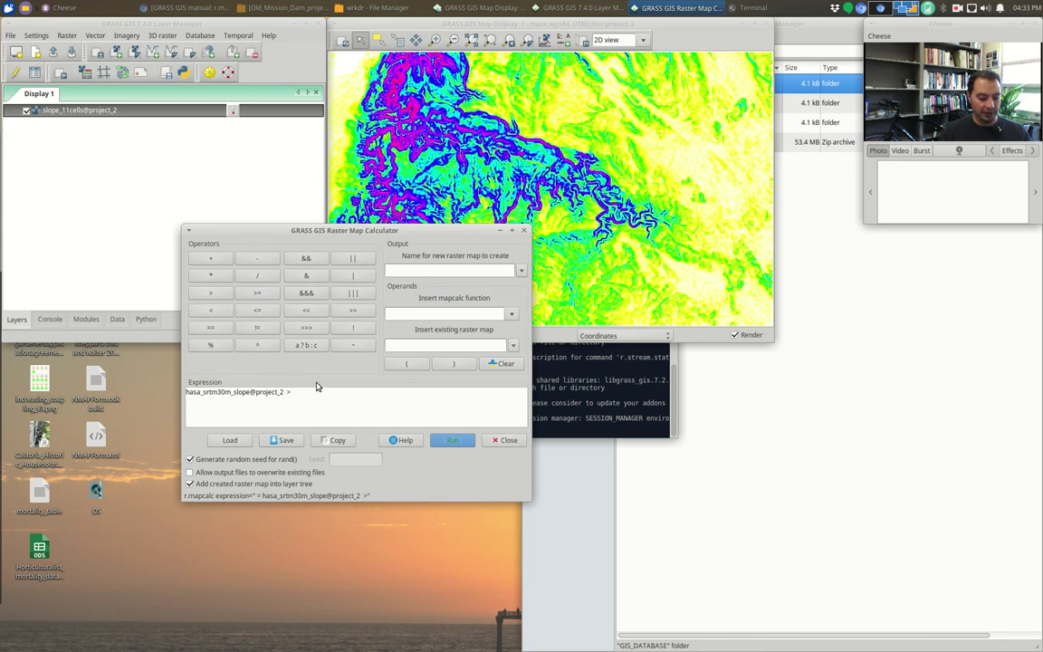
# Step: Name the output raster map steep_slopes and run the map calculation
pyautogui.click(491, 268)
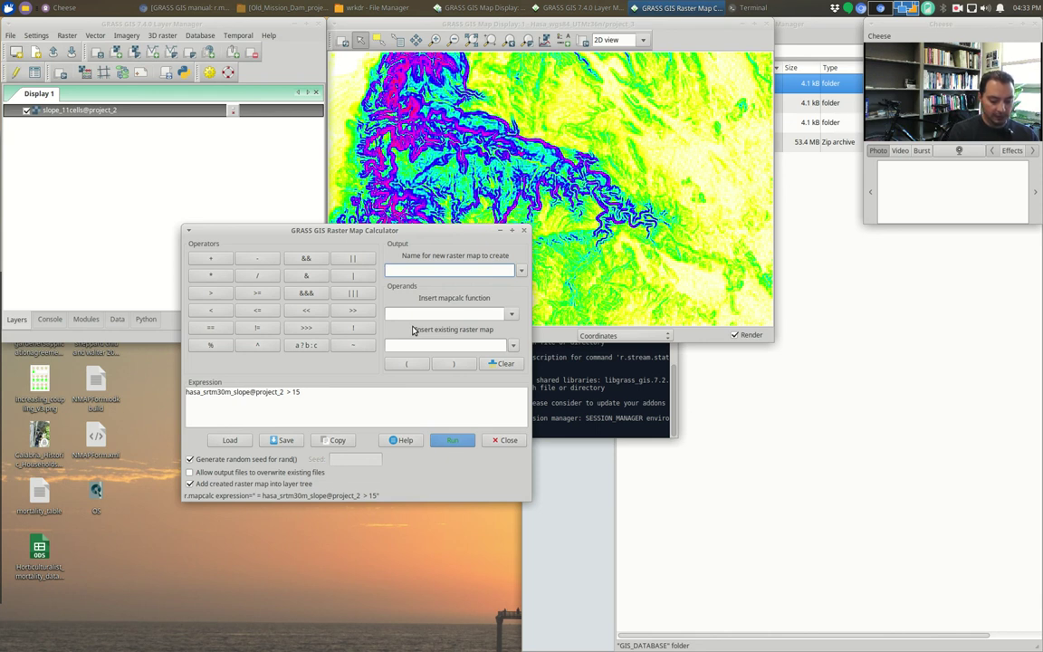
pyautogui.write('steep')
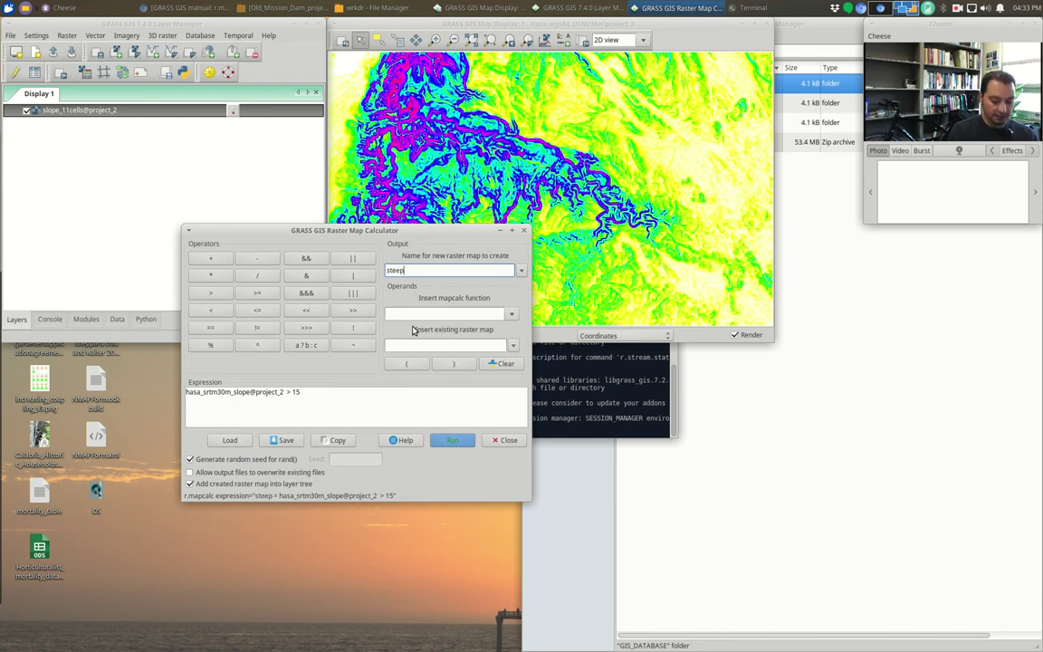
pyautogui.write('_slopes')
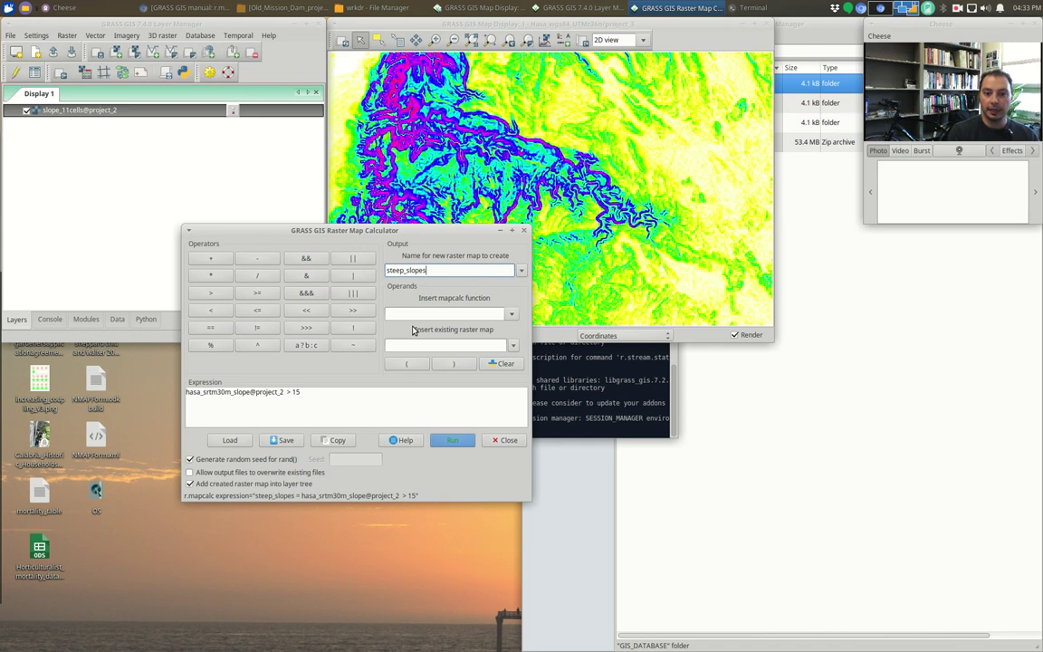
pyautogui.click(443, 442)
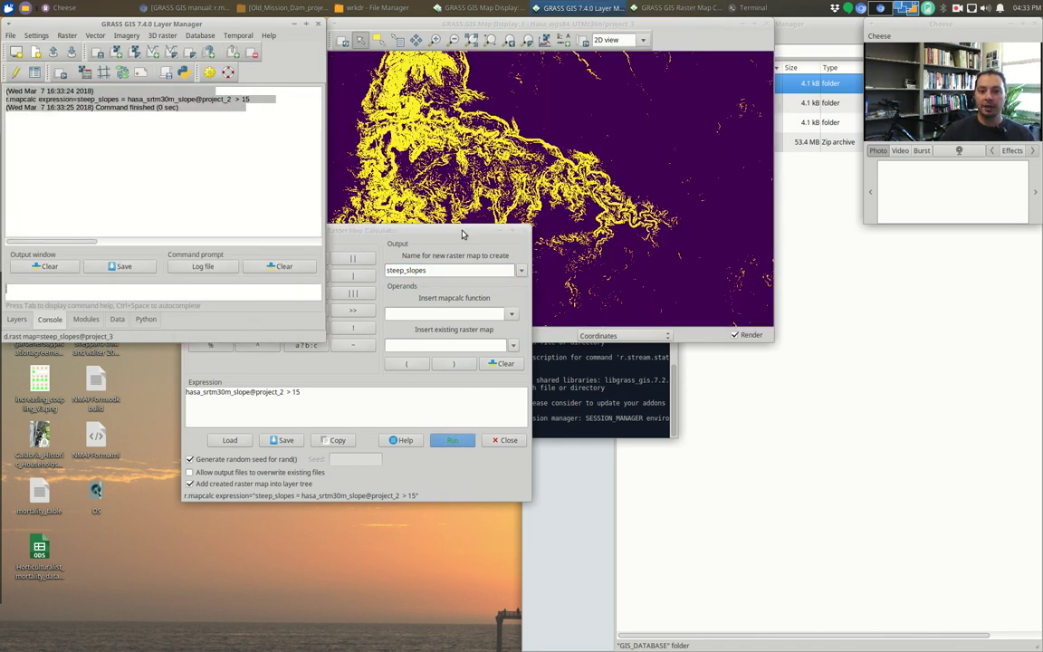
# Step: Query the steep_slopes raster values in a flat purple area and in a steep yellow area of the map
pyautogui.moveTo(461, 231); pyautogui.dragTo(453, 386)
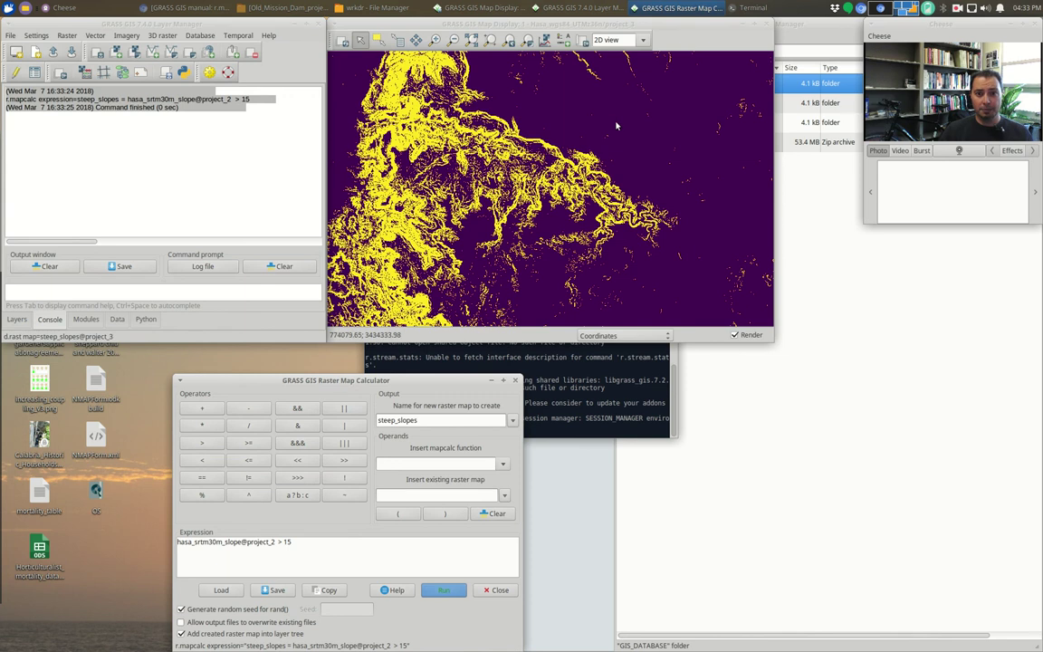
pyautogui.click(399, 40)
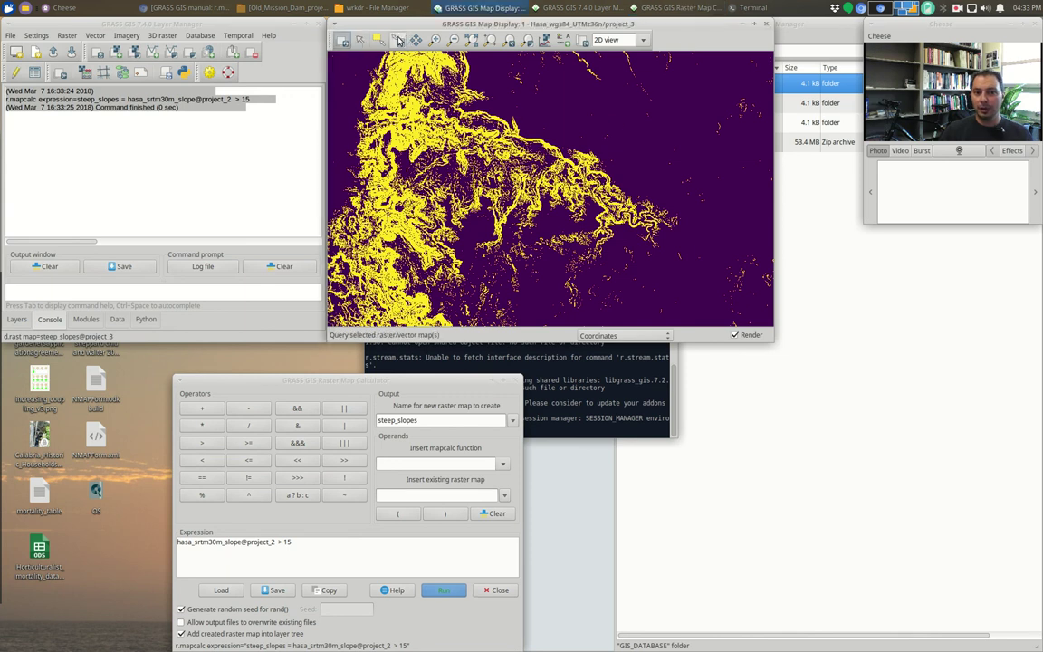
pyautogui.click(606, 117)
pyautogui.moveTo(589, 91); pyautogui.dragTo(948, 248)
pyautogui.click(381, 120)
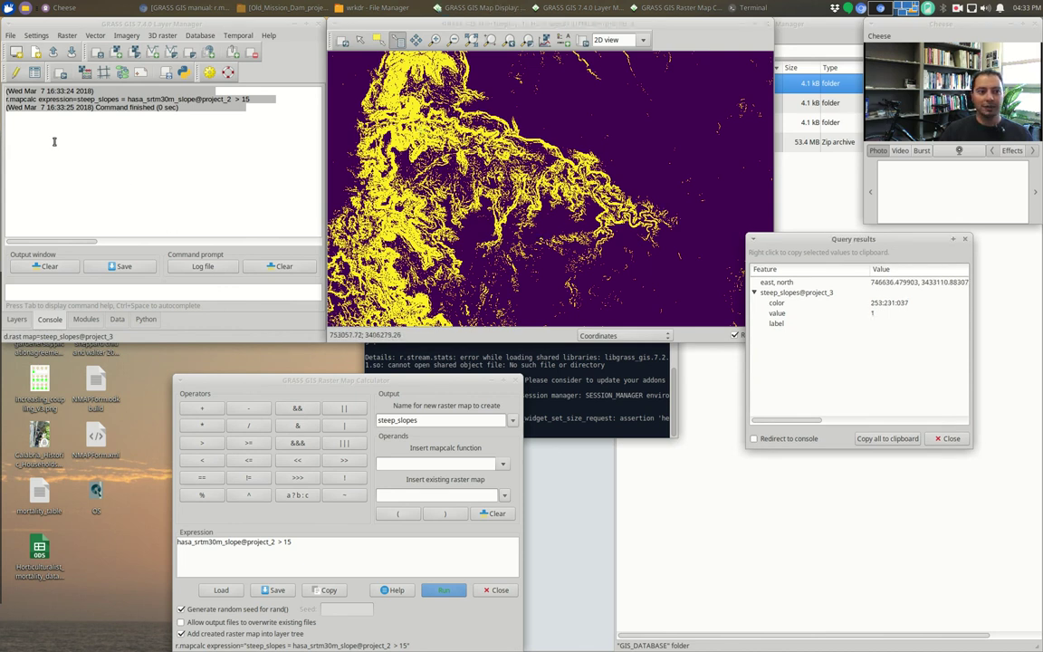
# Step: Toggle the steep_slopes layer's visibility to compare it with slope_11cells, leaving steep_slopes hidden
pyautogui.click(17, 319)
pyautogui.click(36, 109)
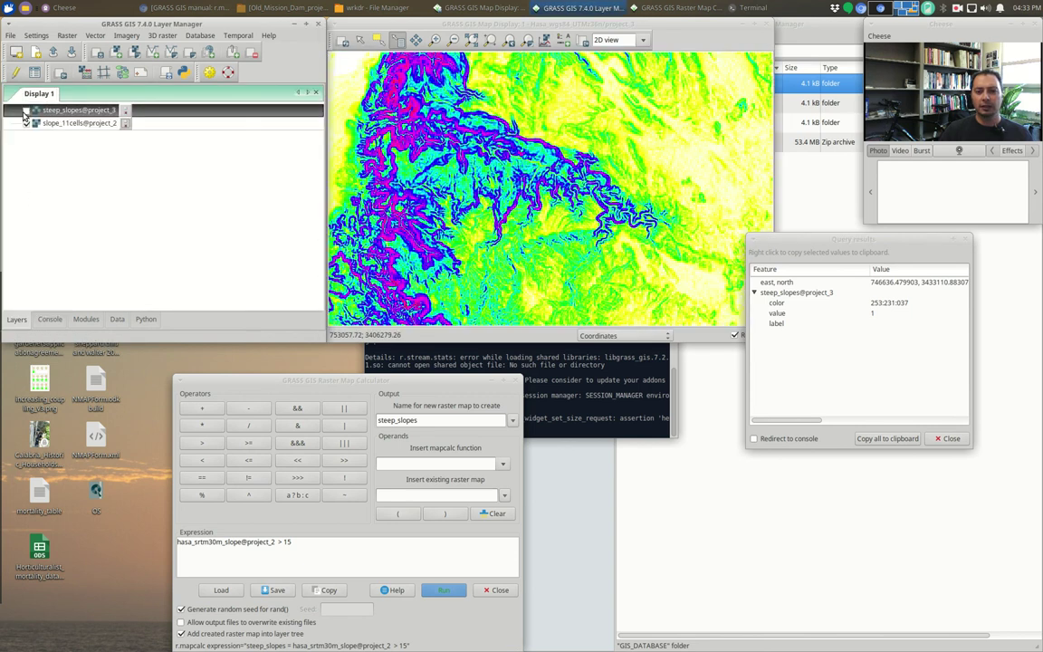
pyautogui.click(25, 111)
pyautogui.click(26, 110)
pyautogui.click(25, 110)
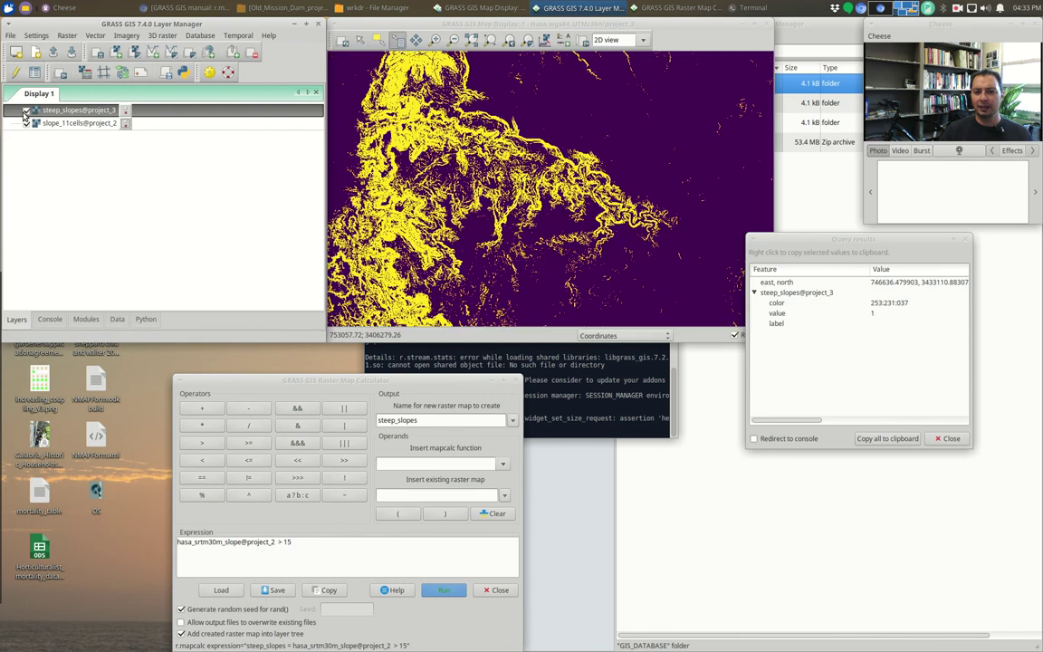
pyautogui.click(25, 111)
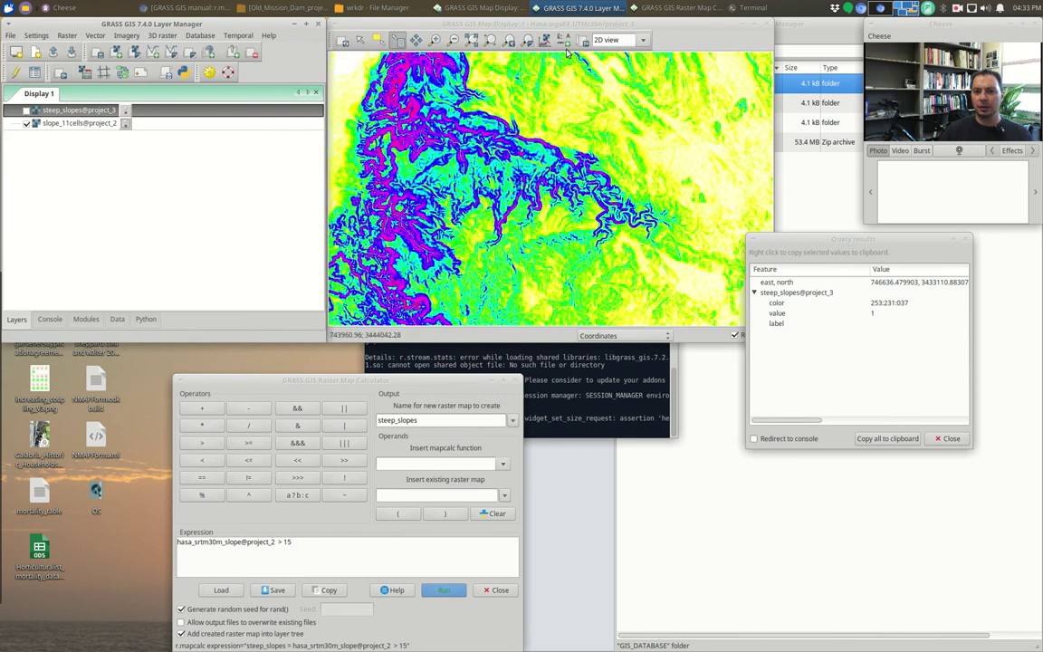
# Step: Add a raster legend for hasa_srtm30m_slope and place it in the upper right part of the map
pyautogui.click(561, 43)
pyautogui.click(593, 46)
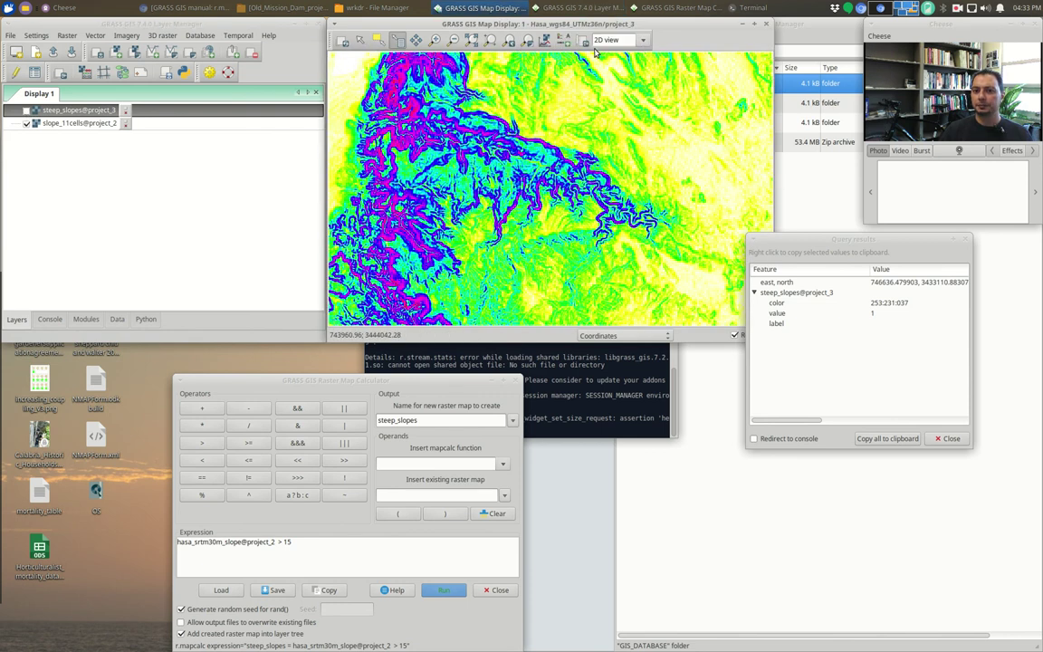
pyautogui.click(507, 271)
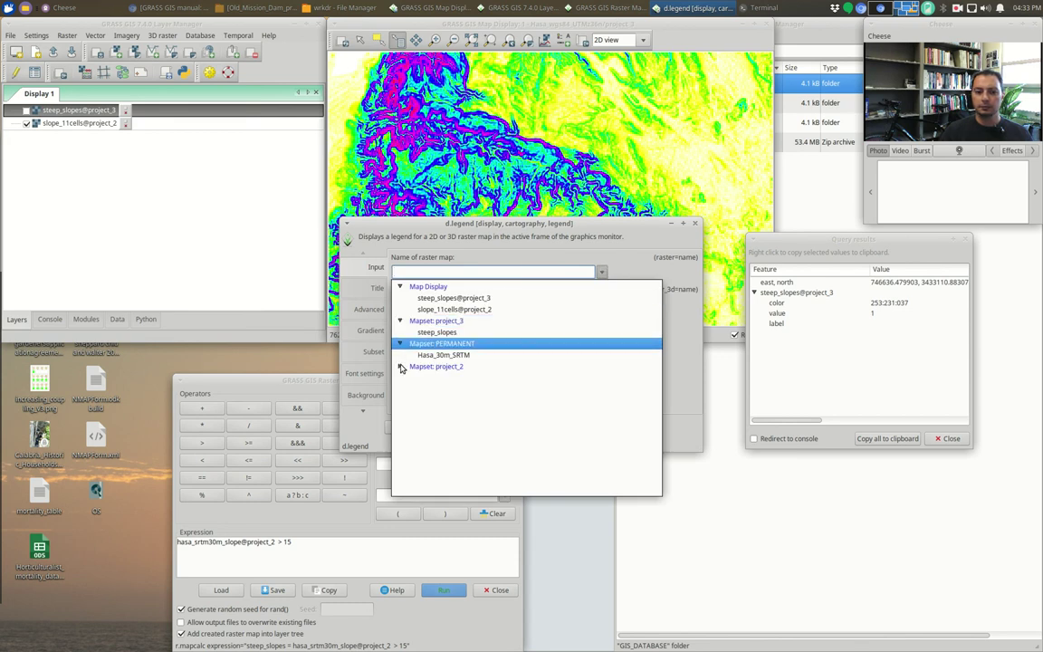
pyautogui.click(450, 436)
pyautogui.click(523, 424)
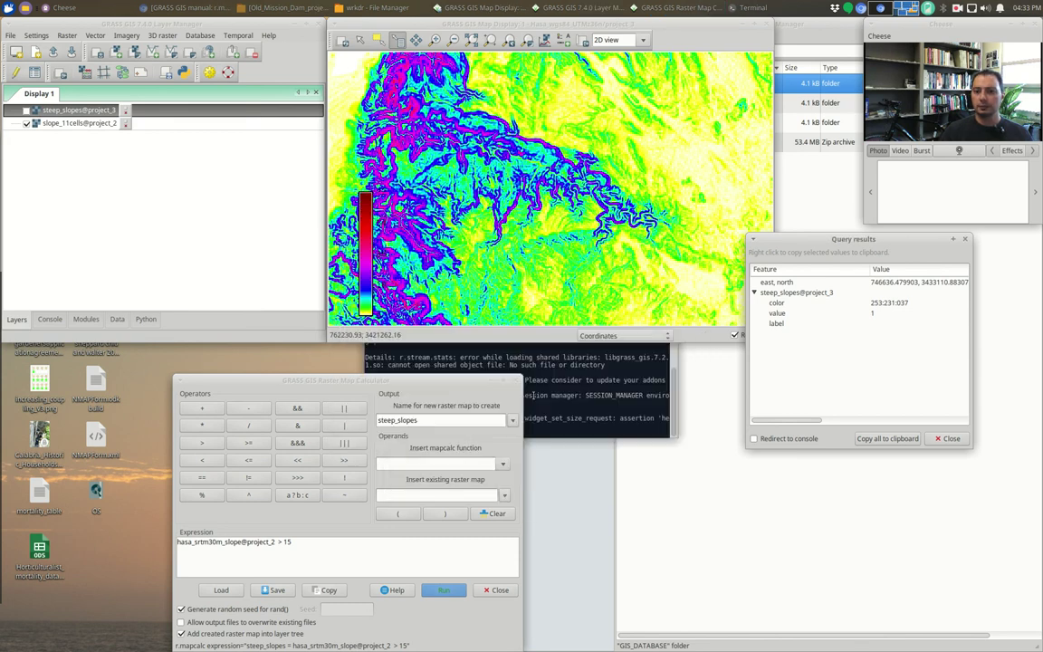
pyautogui.click(361, 39)
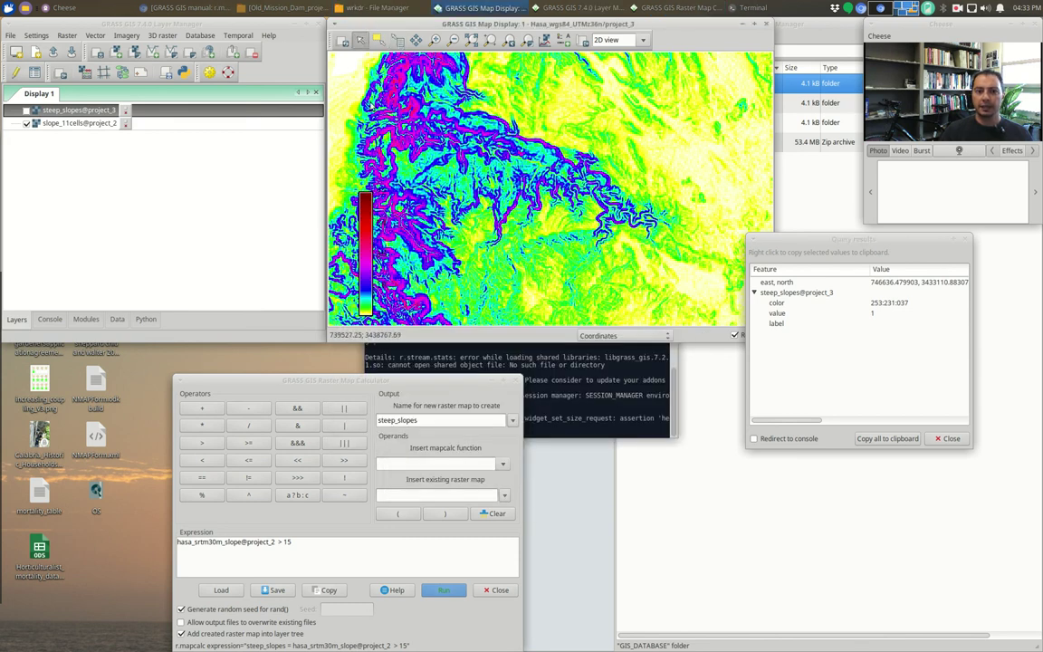
pyautogui.moveTo(368, 231); pyautogui.dragTo(717, 113)
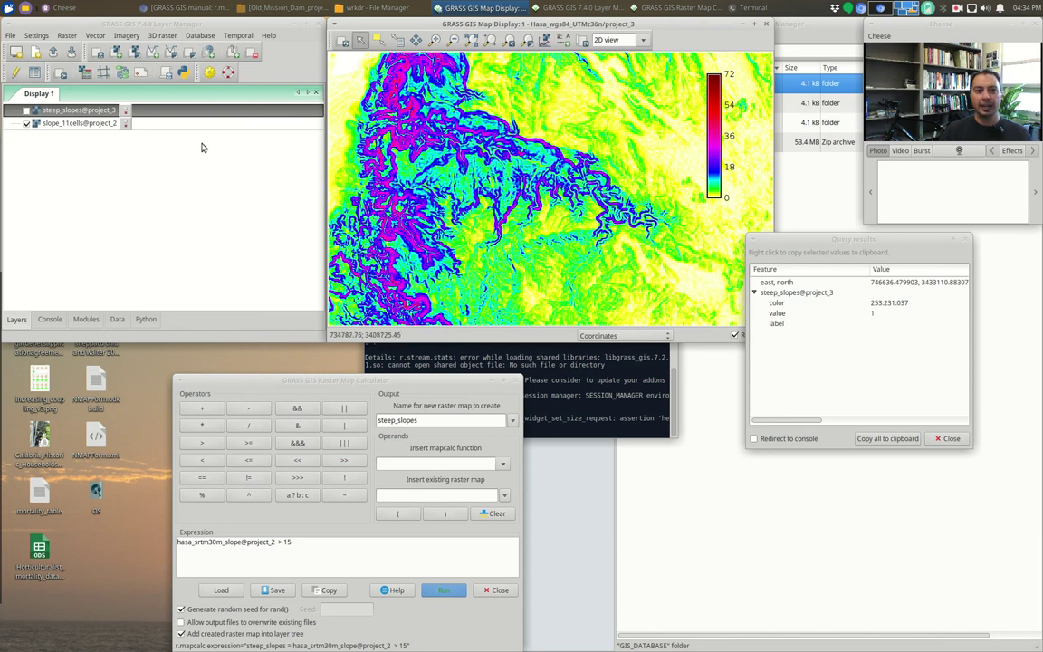
# Step: Show the steep_slopes layer again and set up a Map Swipe comparison of steep_slopes@project_3 with hasa_srtm30m_slope@project_2
pyautogui.click(28, 109)
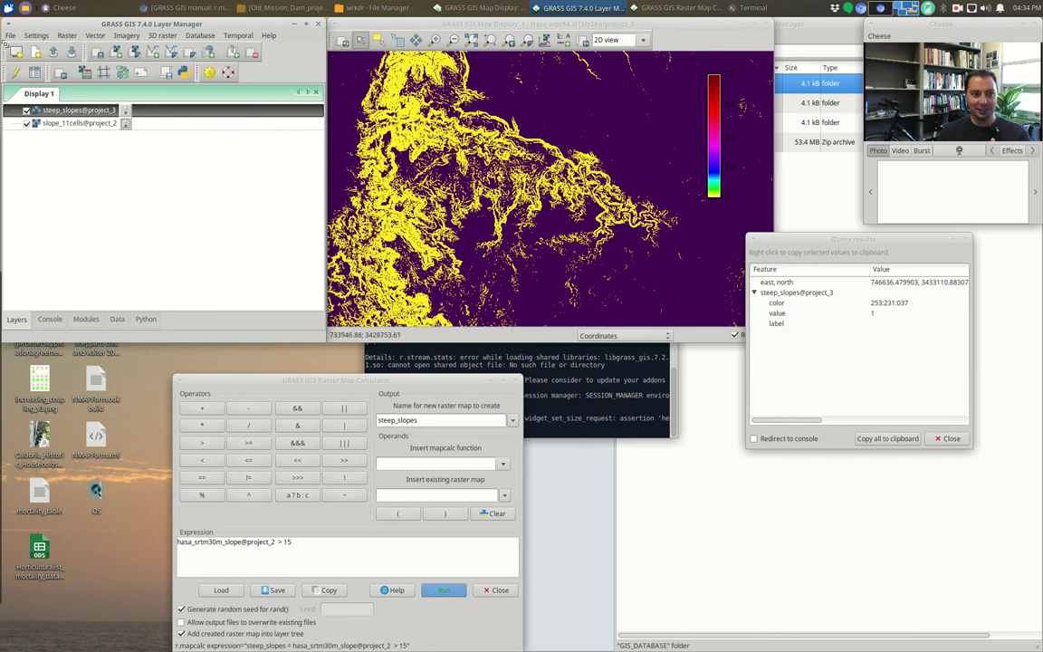
pyautogui.click(10, 36)
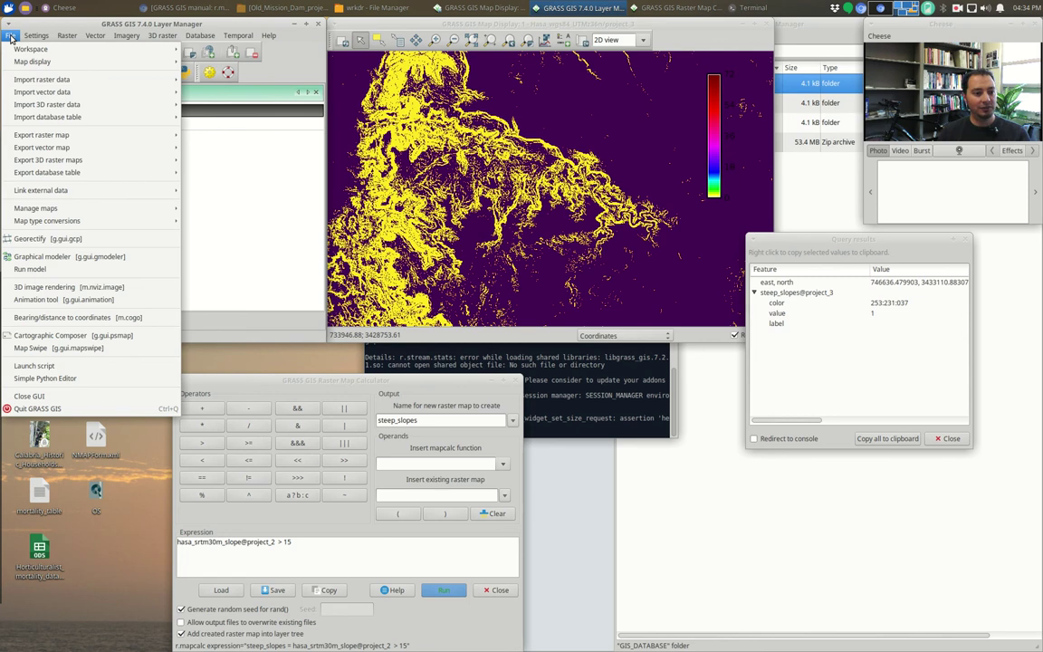
pyautogui.click(79, 349)
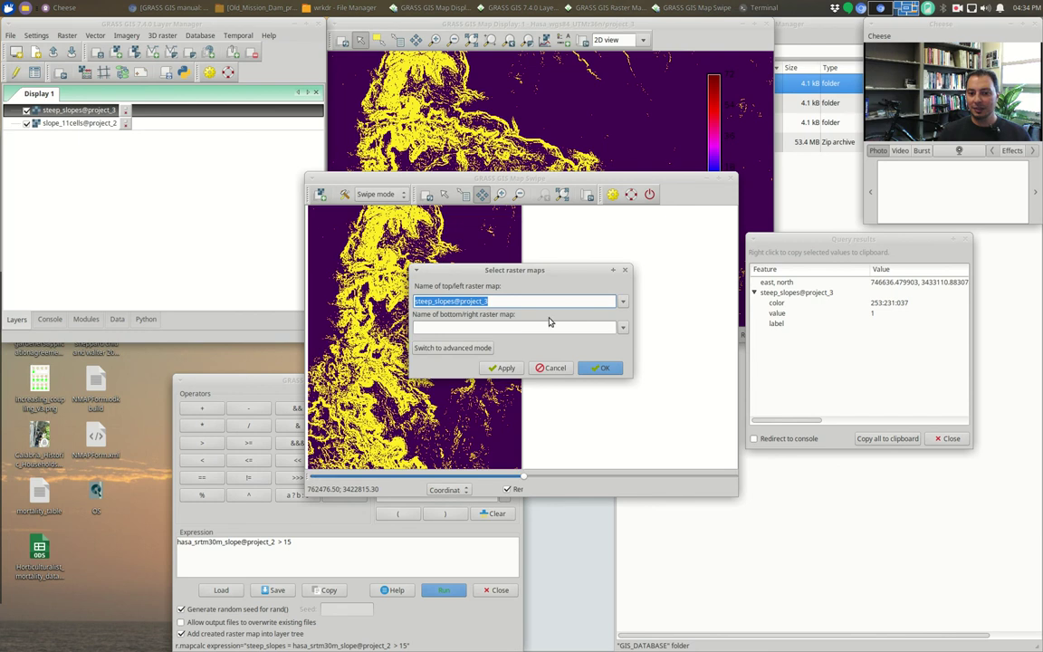
pyautogui.click(622, 329)
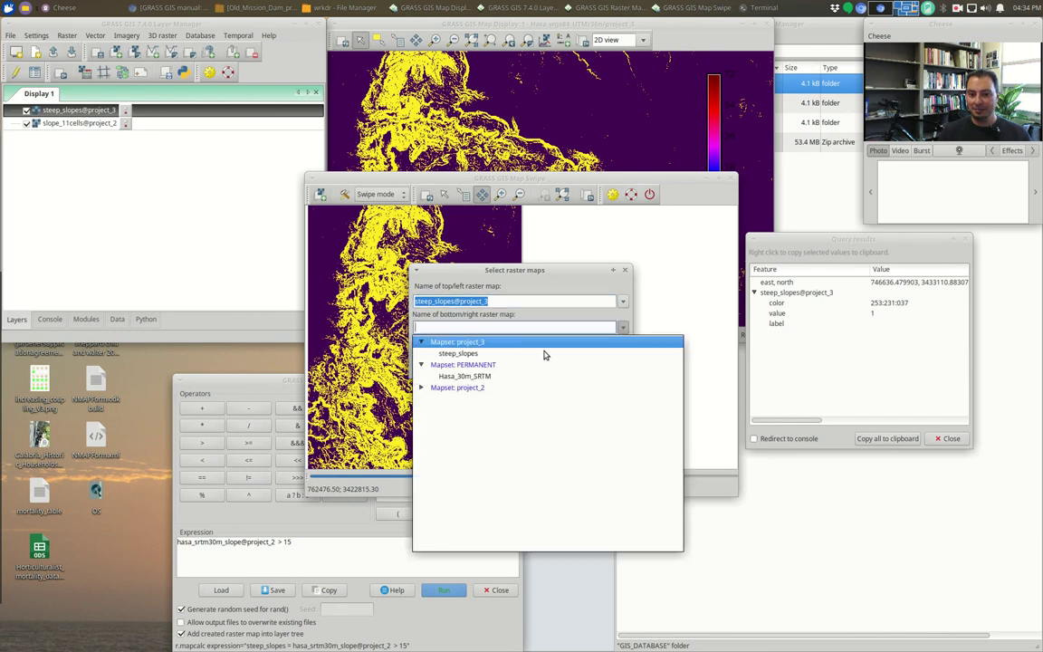
pyautogui.click(421, 389)
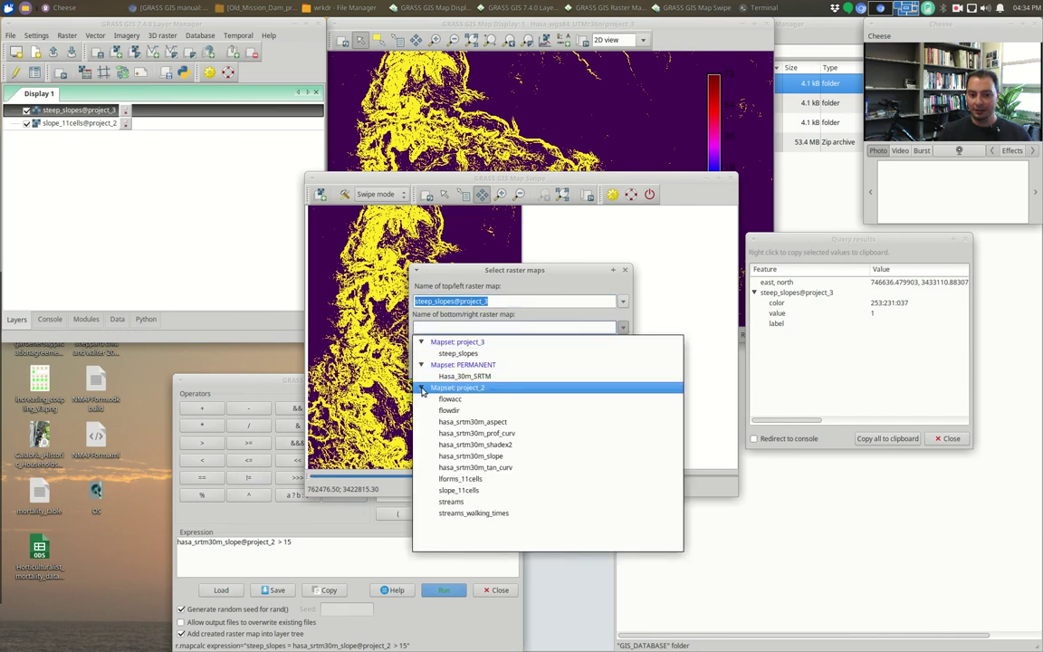
pyautogui.click(471, 455)
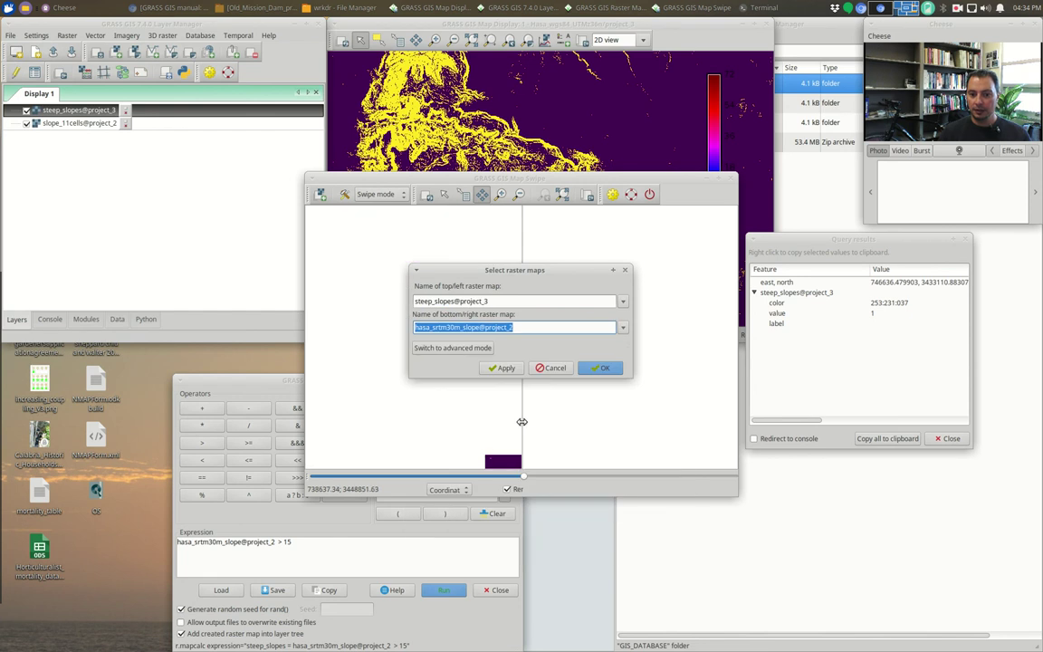
pyautogui.click(601, 368)
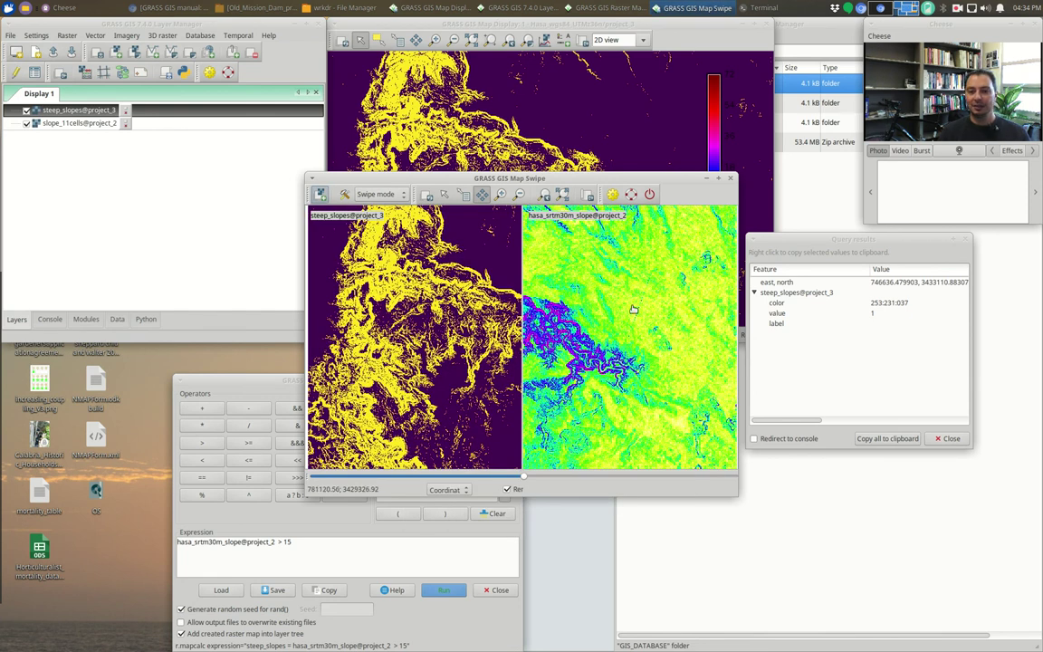
# Step: Zoom in on the canyon area in Map Swipe and sweep the divider across to compare steep cells with the slope map
pyautogui.moveTo(523, 300)
pyautogui.mouseDown()
pyautogui.moveTo(412, 304)
pyautogui.moveTo(650, 310)
pyautogui.moveTo(367, 312)
pyautogui.moveTo(530, 308)
pyautogui.mouseUp()
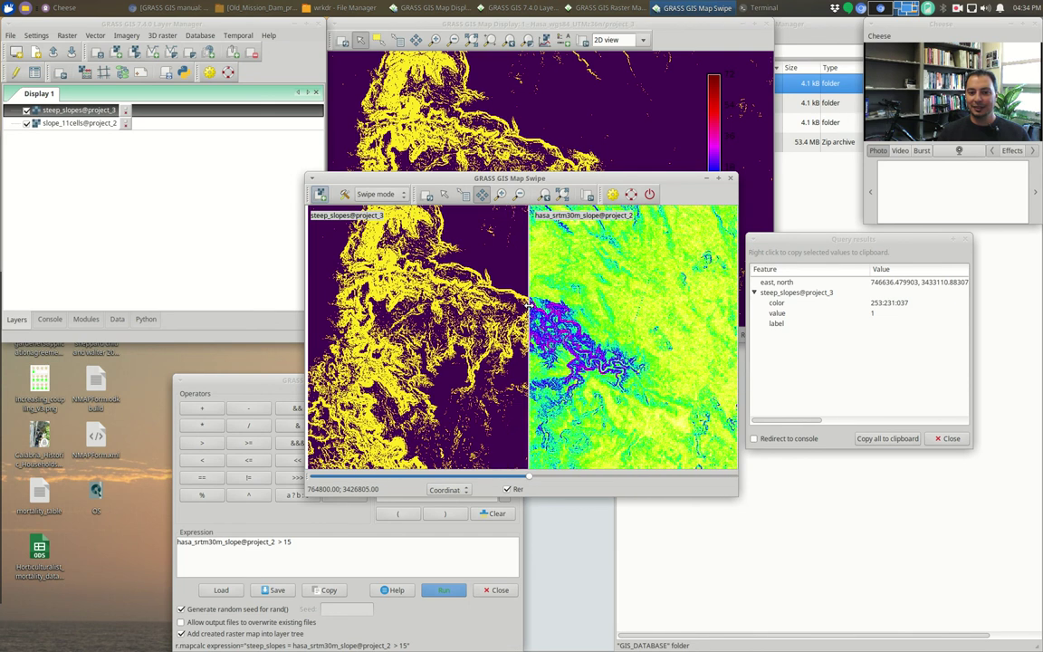
pyautogui.click(501, 194)
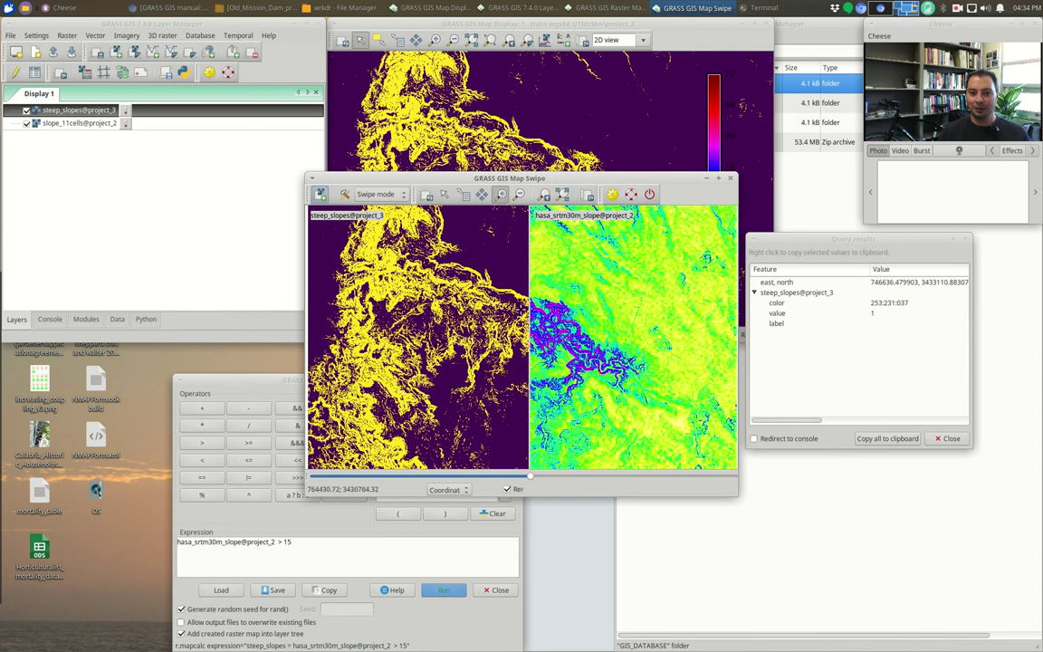
pyautogui.click(578, 347)
pyautogui.click(445, 194)
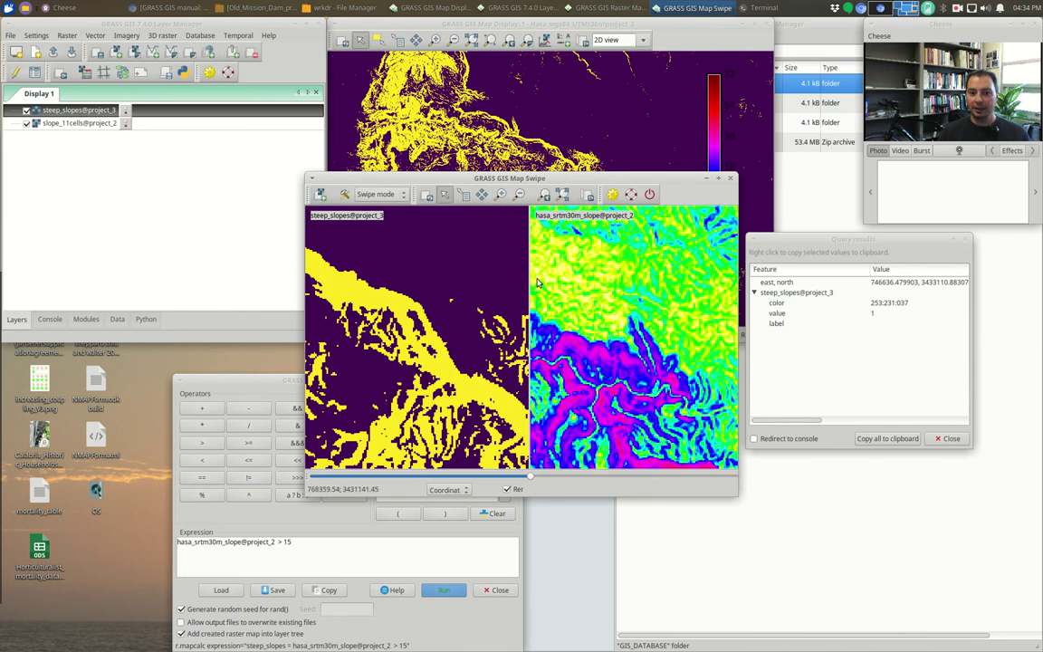
pyautogui.moveTo(530, 302); pyautogui.dragTo(366, 288)
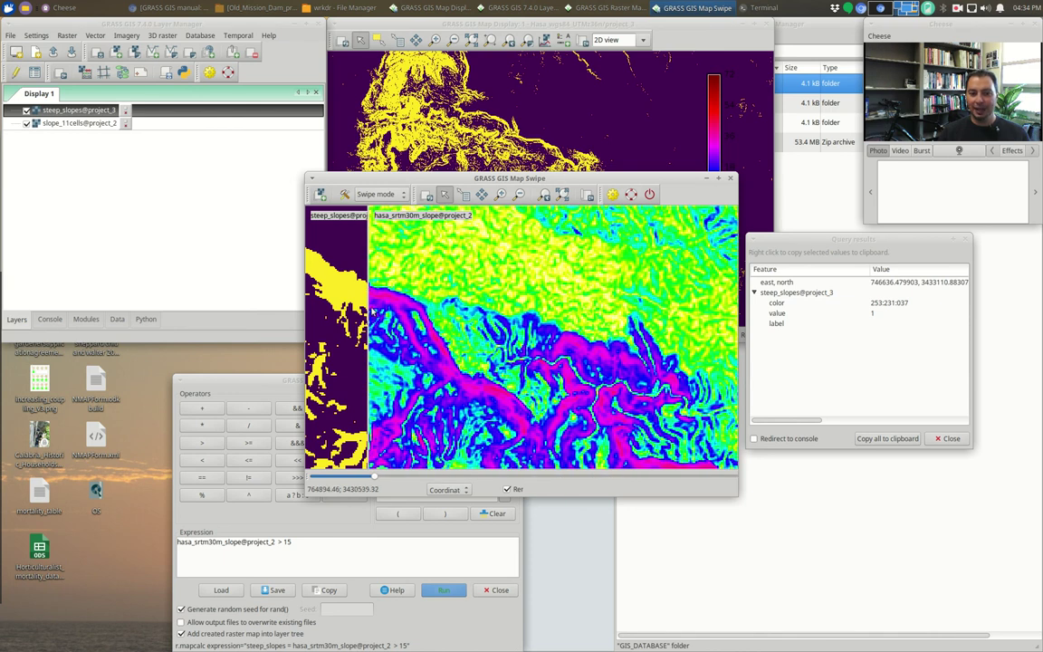
pyautogui.moveTo(369, 308); pyautogui.dragTo(504, 275)
# Step: Change the calculator expression to if(hasa_srtm30m_slope@project_2 > 15, 30, 0) and run it, allowing it to overwrite steep_slopes
pyautogui.moveTo(535, 178); pyautogui.dragTo(219, 271)
pyautogui.moveTo(454, 376); pyautogui.dragTo(486, 234)
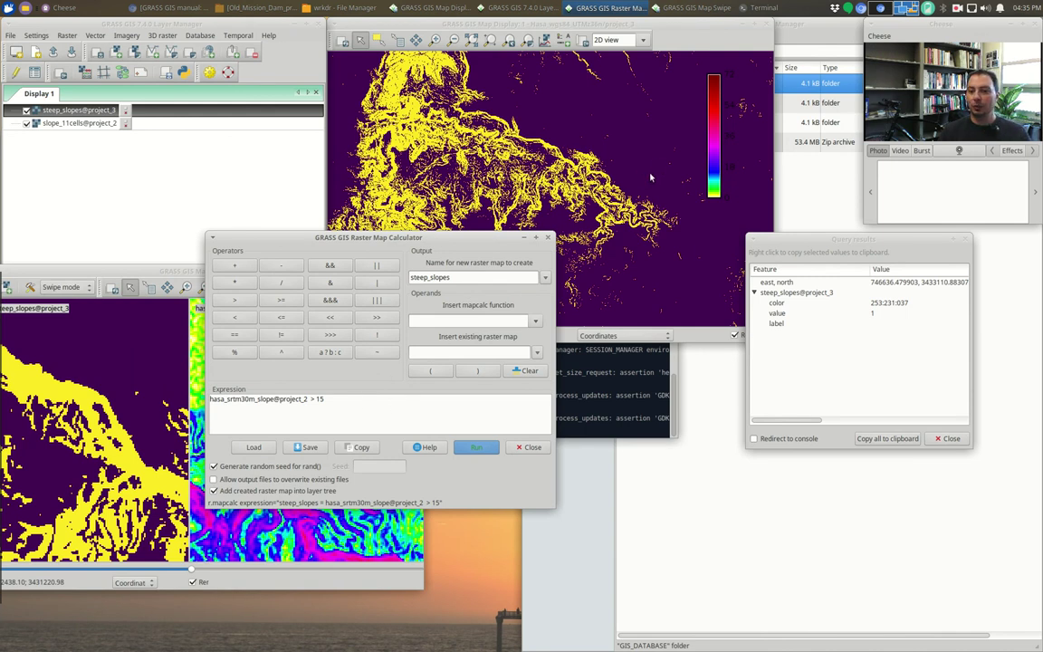
pyautogui.click(221, 399)
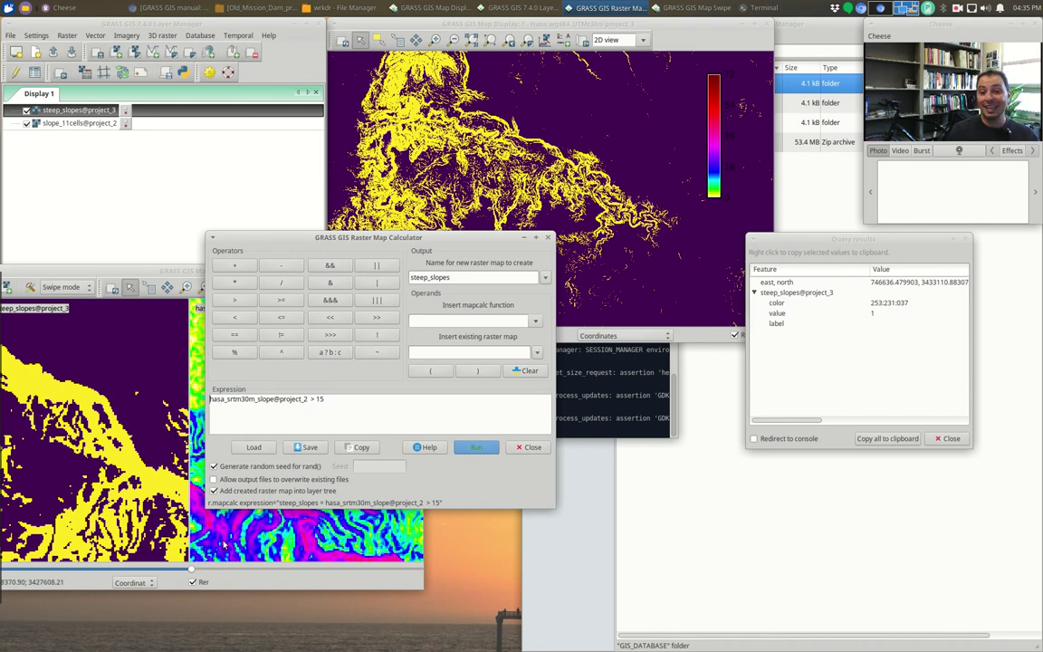
pyautogui.write('if')
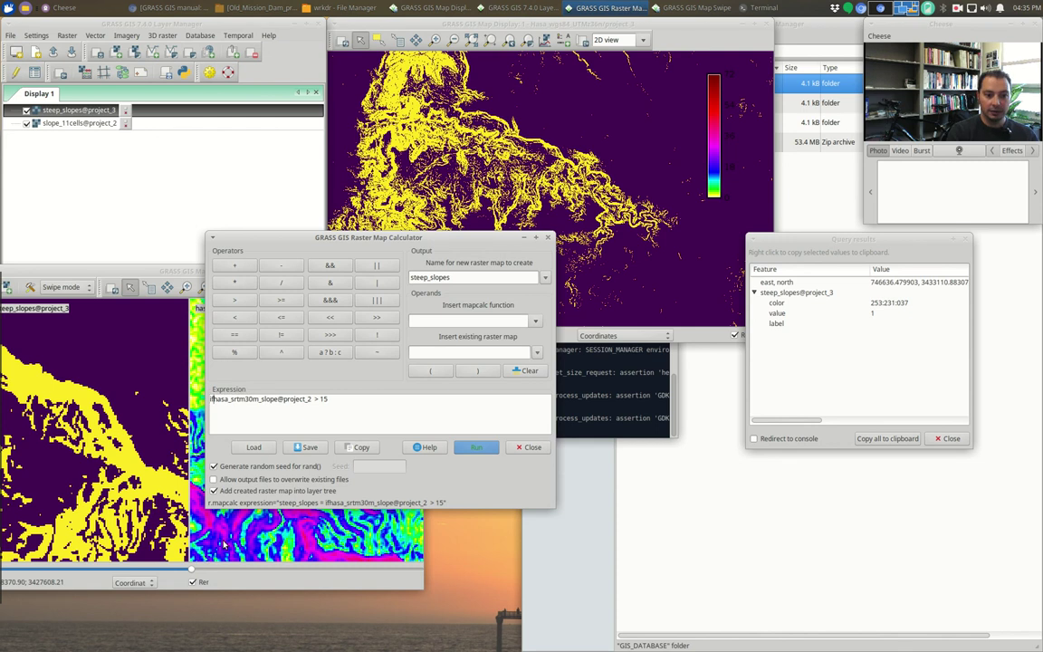
pyautogui.write('(')
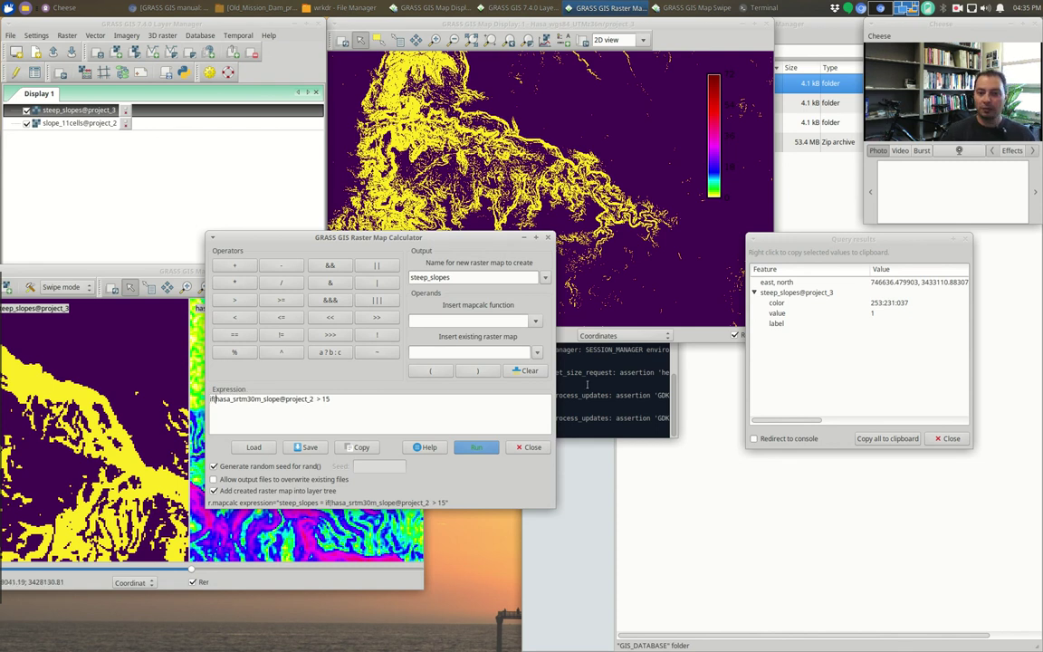
pyautogui.click(479, 321)
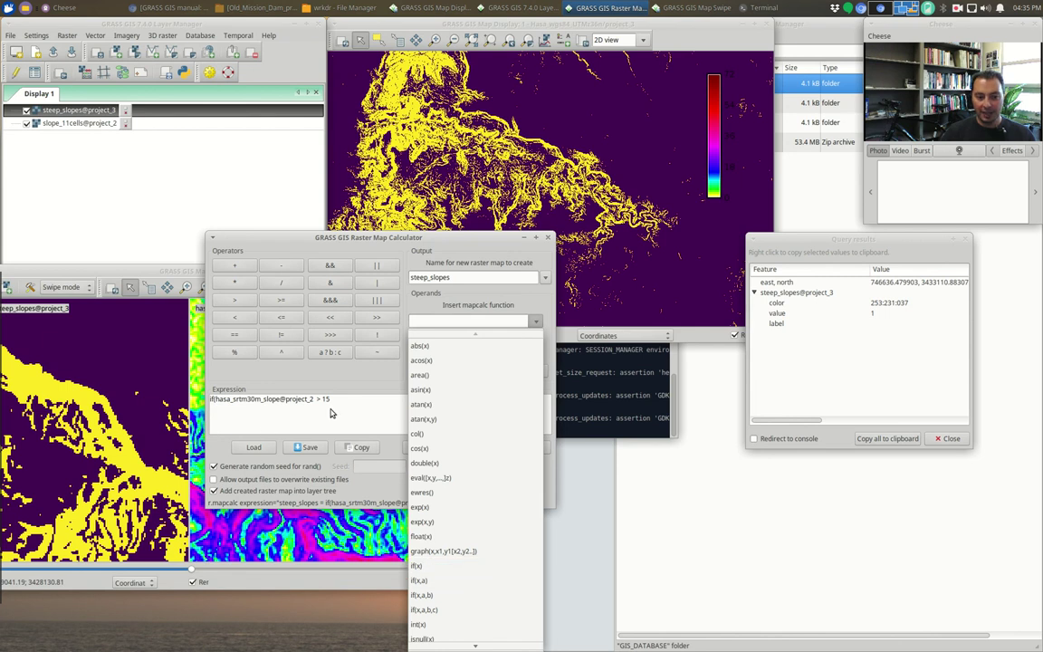
pyautogui.click(285, 365)
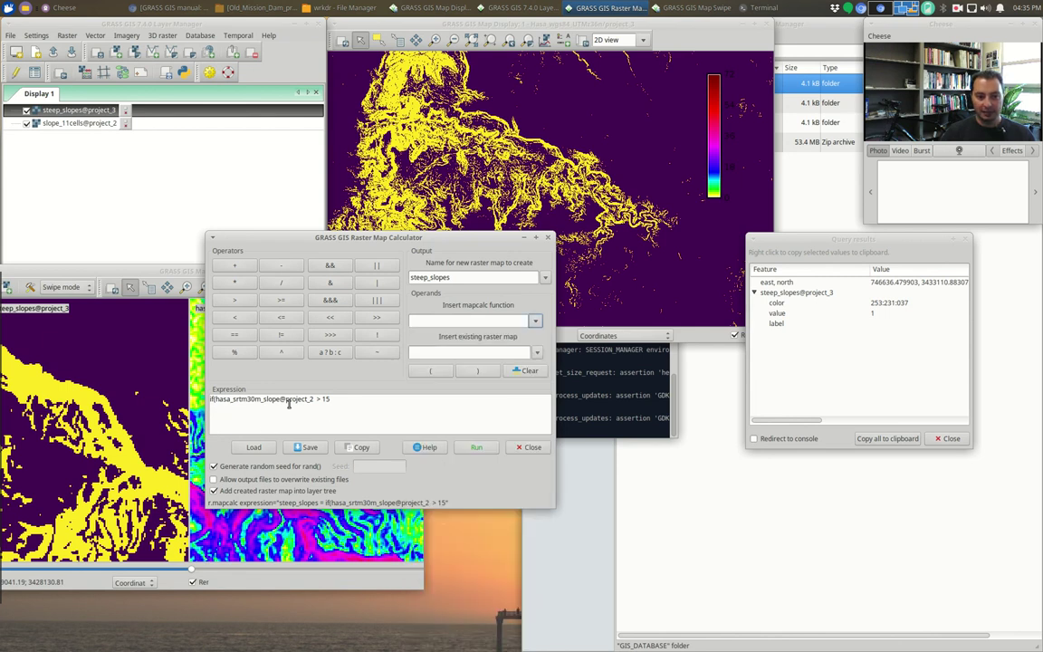
pyautogui.click(334, 398)
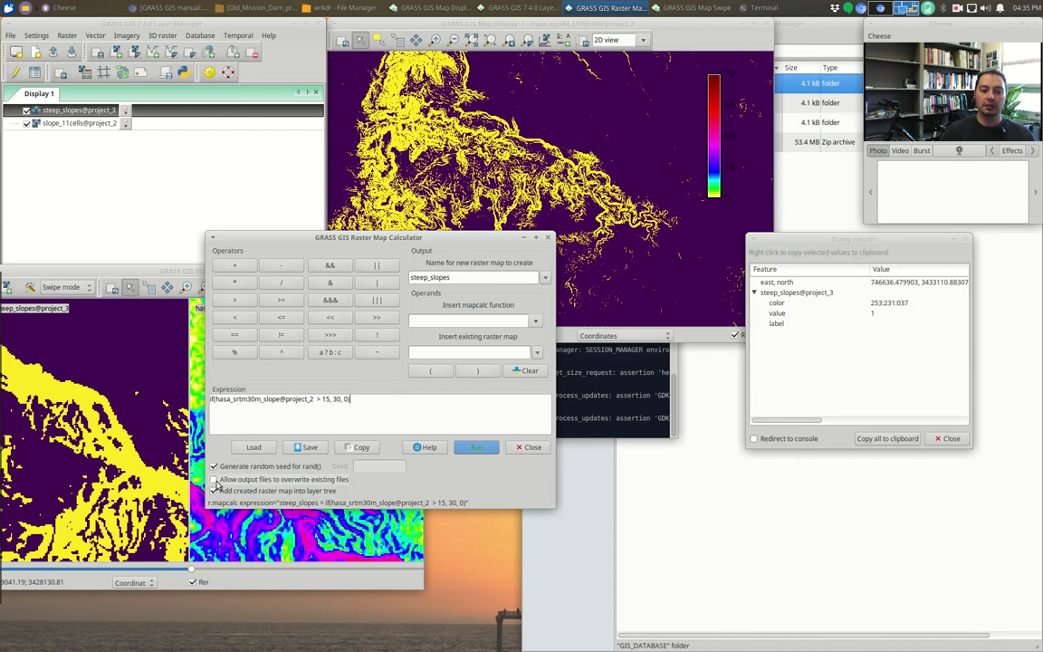
pyautogui.click(217, 480)
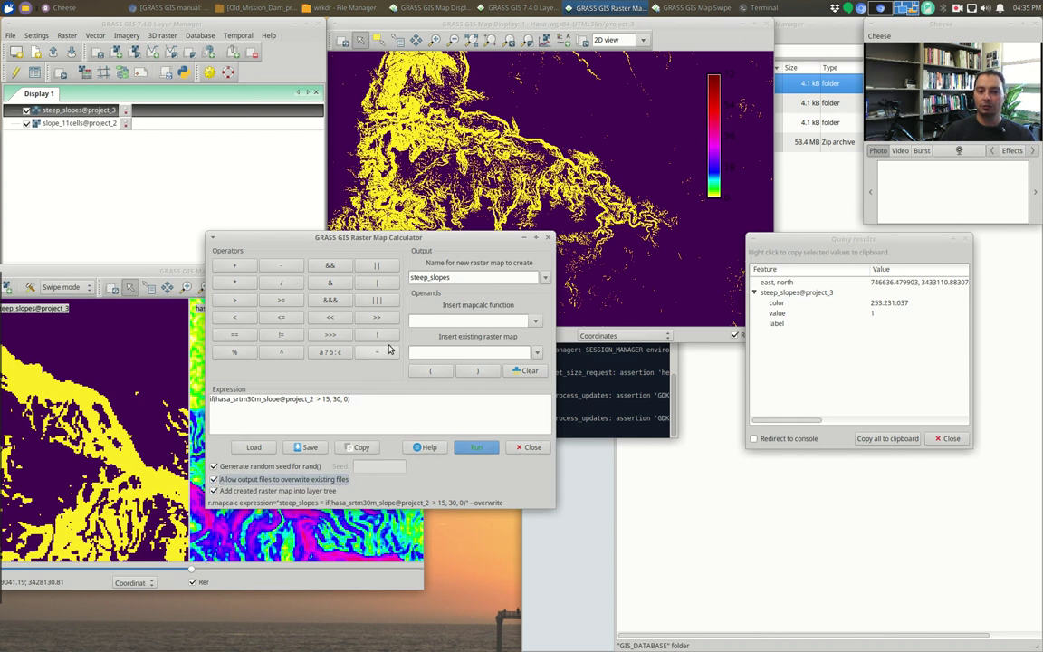
pyautogui.click(477, 449)
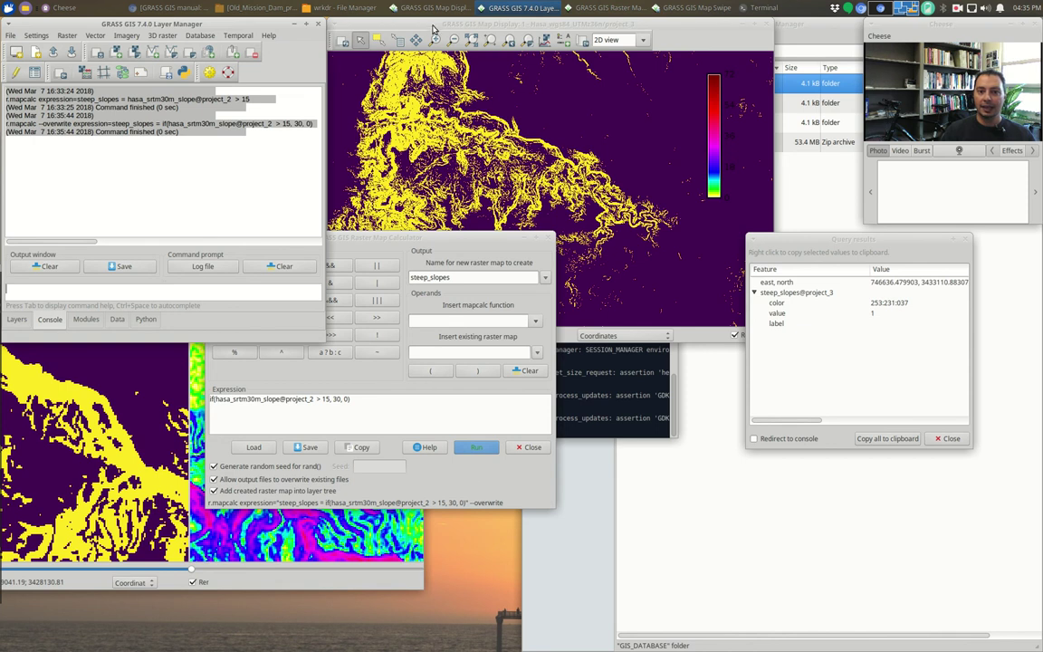
# Step: Query steep and non-steep cells in the map display to check the recalculated steep_slopes values
pyautogui.click(392, 26)
pyautogui.click(371, 98)
pyautogui.click(448, 94)
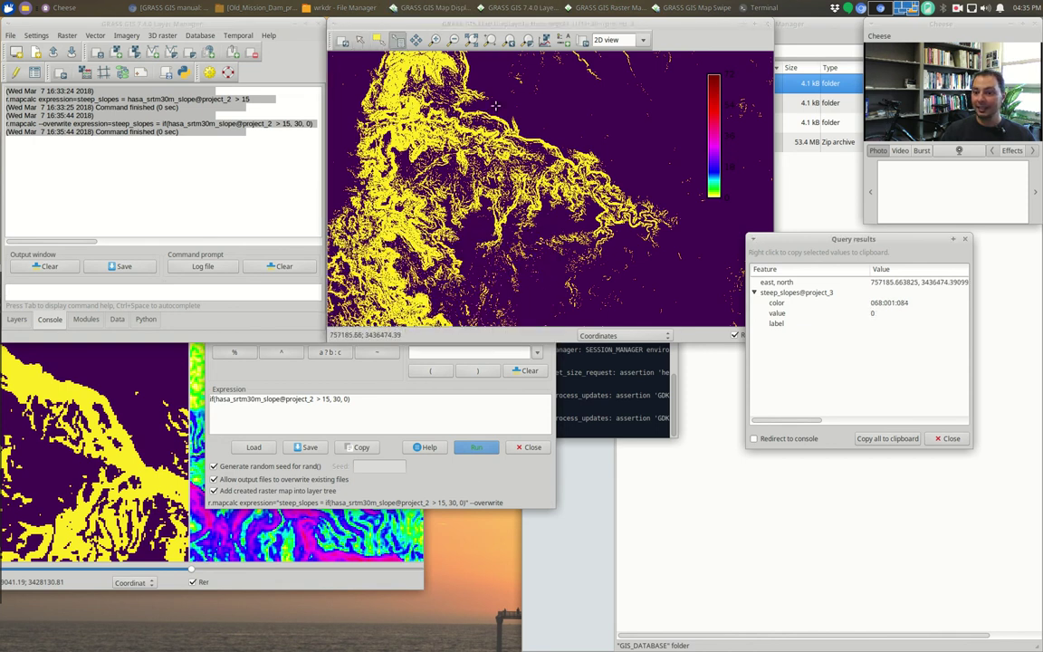
pyautogui.click(369, 128)
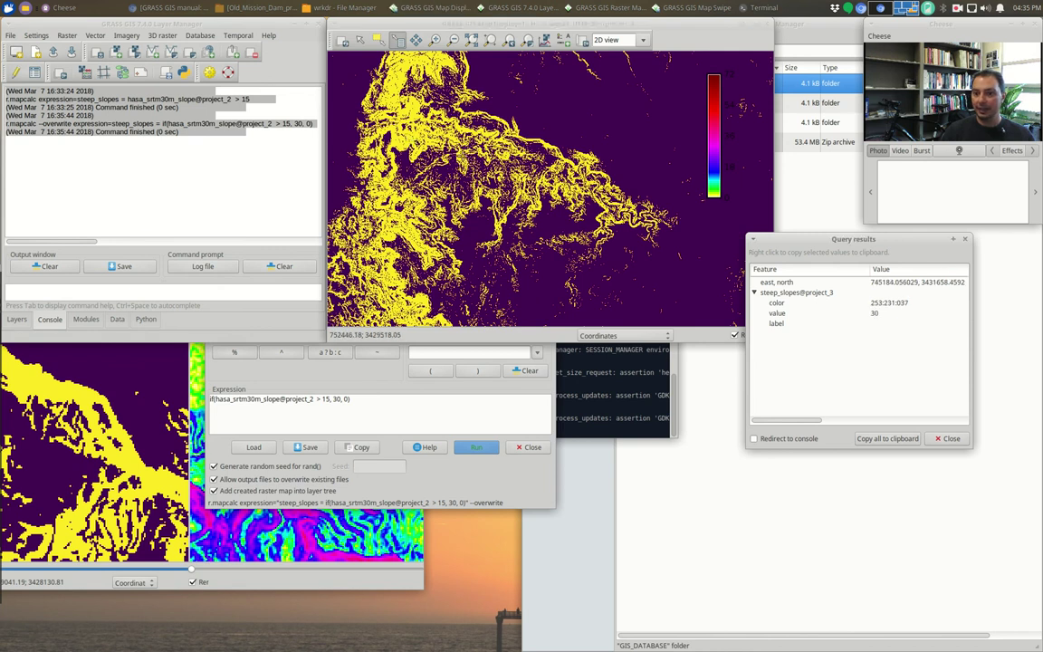
# Step: Insert the condition hasa_srtm30m_slope@project_2 > 10 at the start of the if() expression in the Raster Map Calculator
pyautogui.click(371, 412)
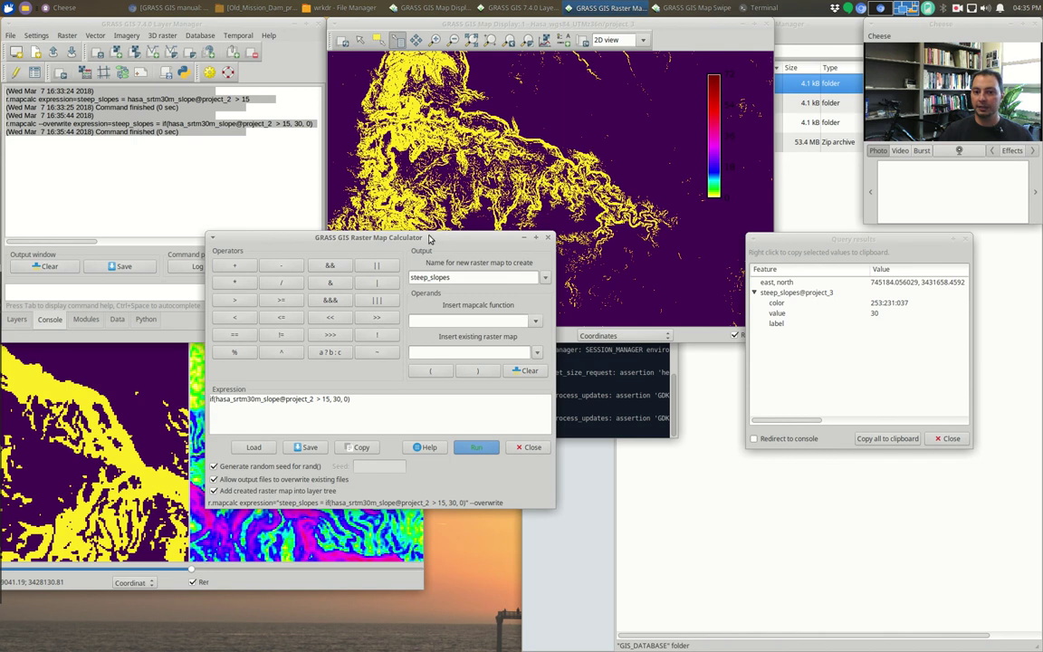
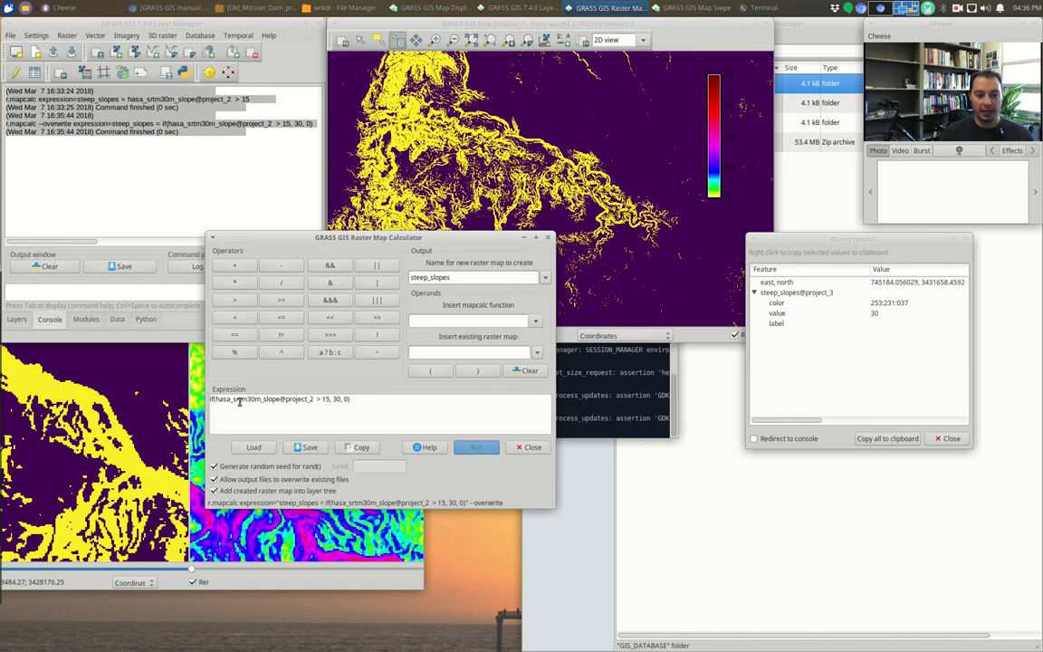
pyautogui.click(216, 399)
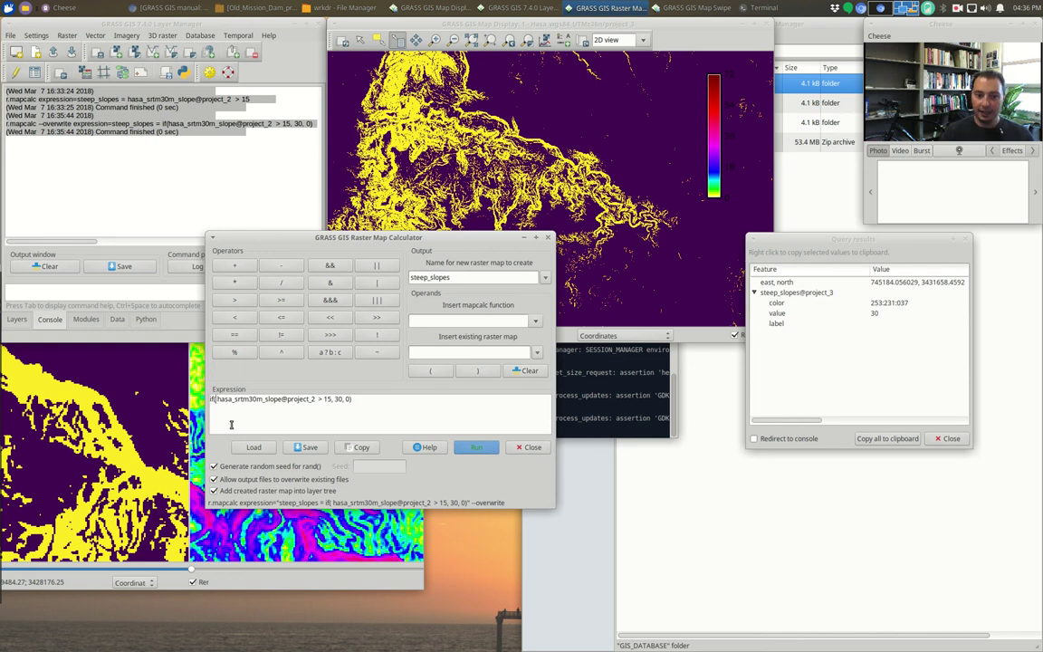
pyautogui.click(536, 352)
pyautogui.click(429, 413)
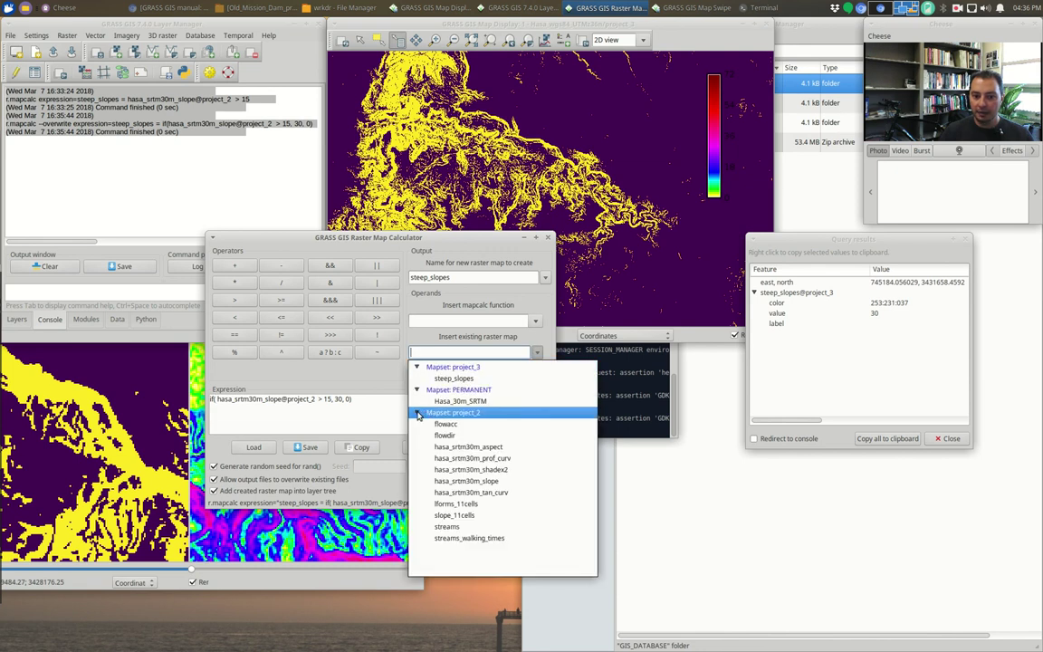
pyautogui.click(466, 481)
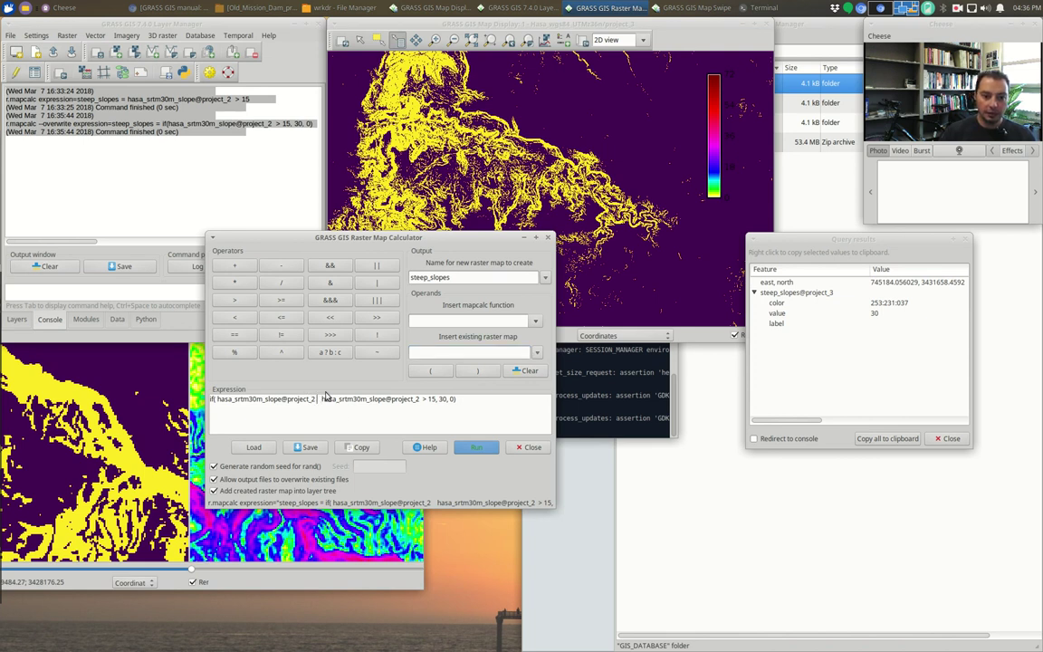
pyautogui.write('> 10')
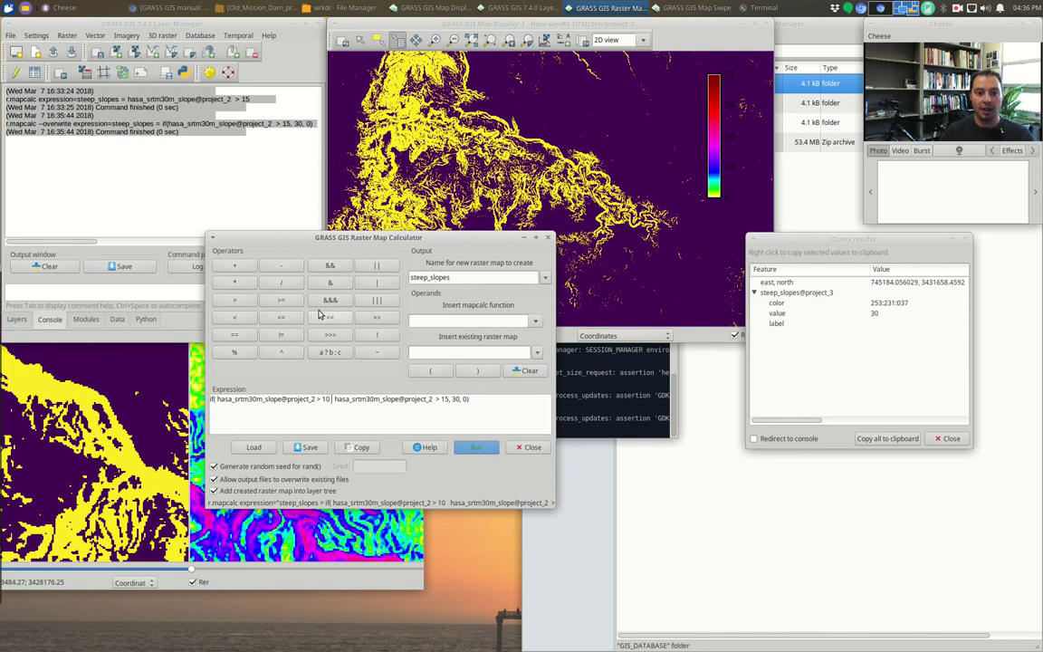
# Step: Join the two slope conditions with &, change the second one to < 15, and set the true value to 1
pyautogui.click(380, 266)
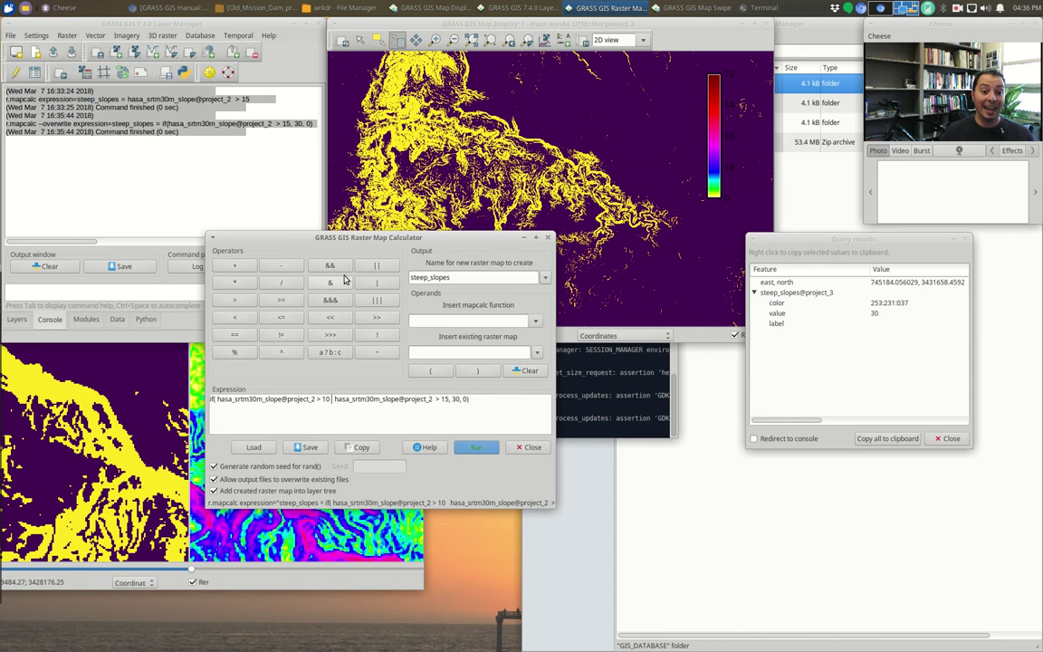
pyautogui.click(344, 282)
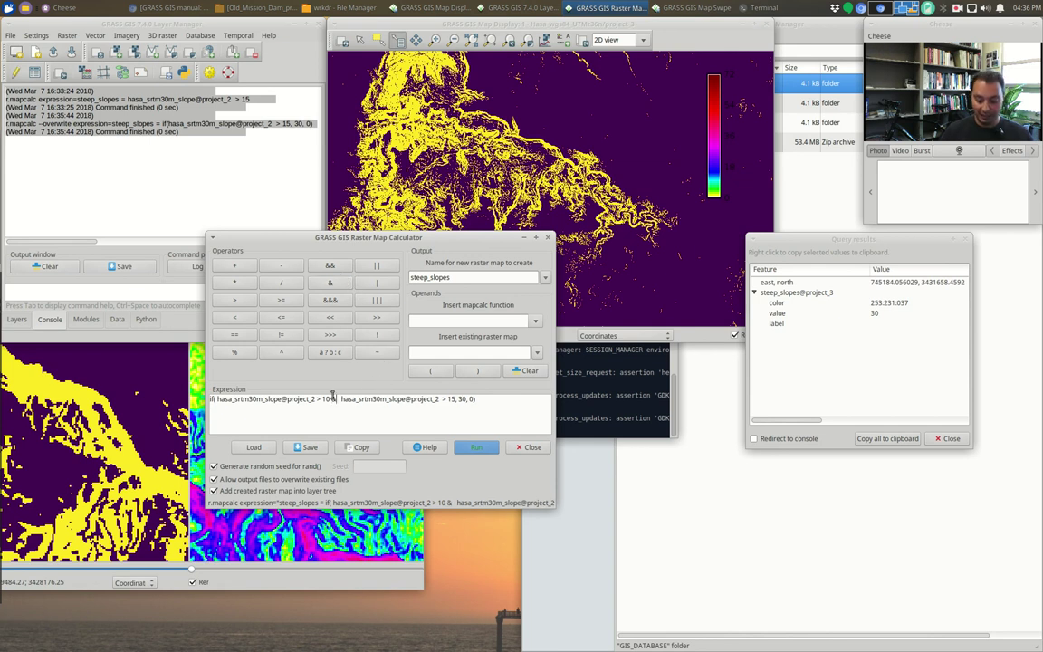
pyautogui.press('Delete')
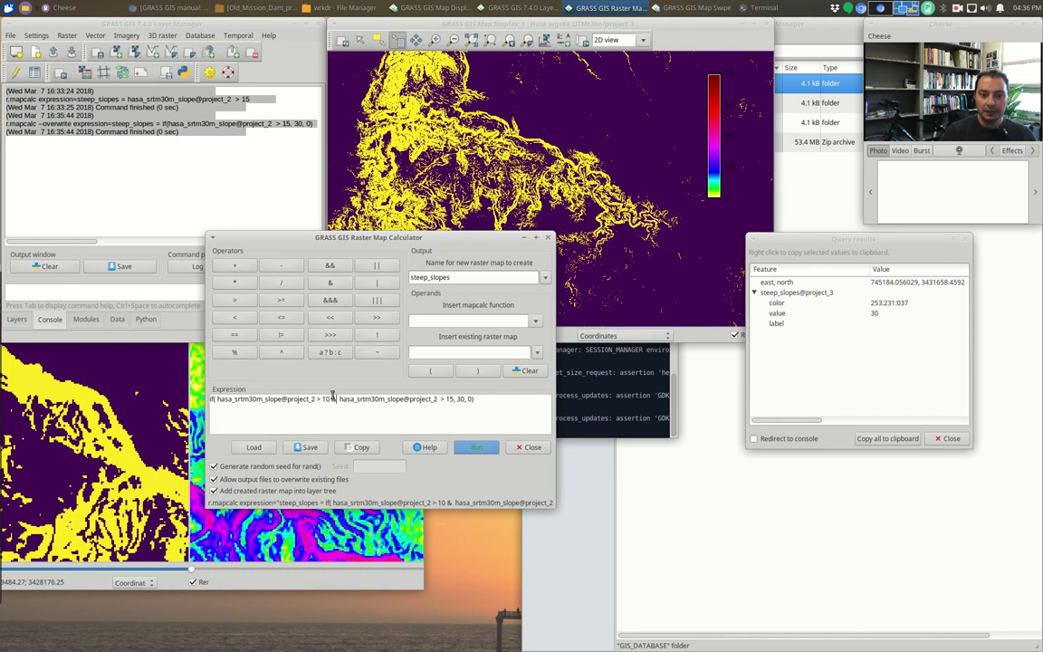
pyautogui.click(444, 398)
pyautogui.press('BackSpace')
pyautogui.write('<')
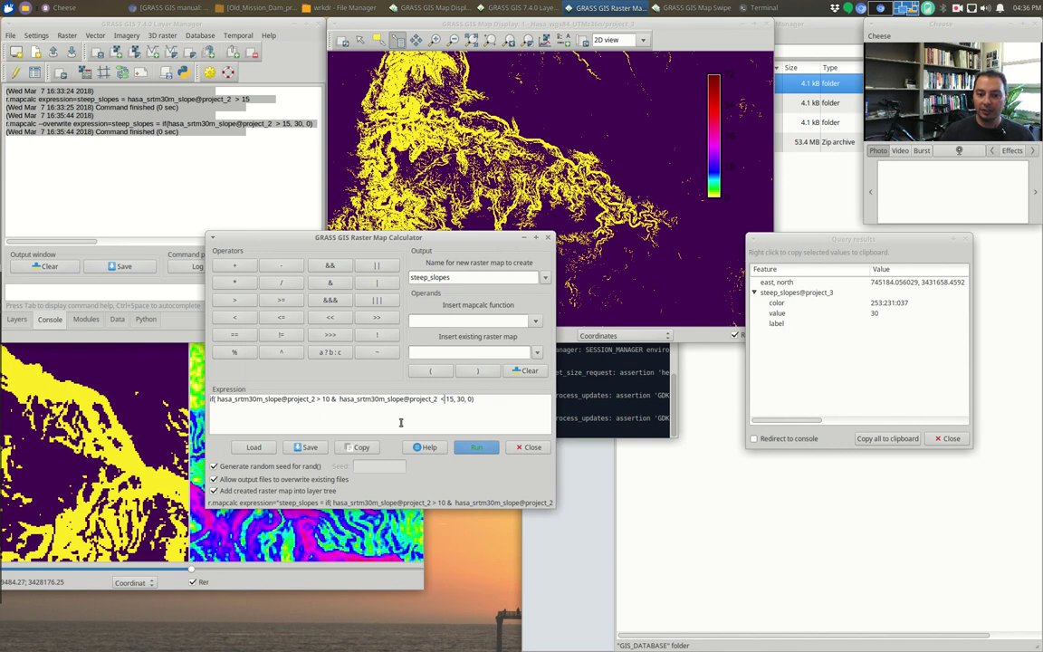
pyautogui.doubleClick(460, 398)
pyautogui.write('1')
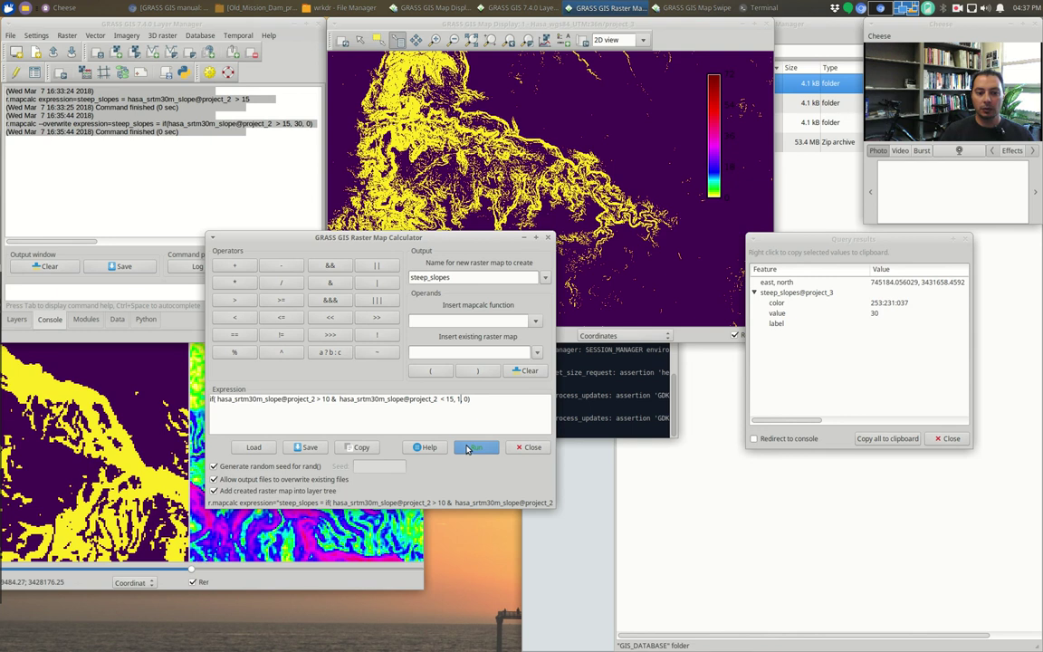
# Step: Name the output raster mid_slopes and run the calculation
pyautogui.moveTo(427, 277); pyautogui.dragTo(410, 277)
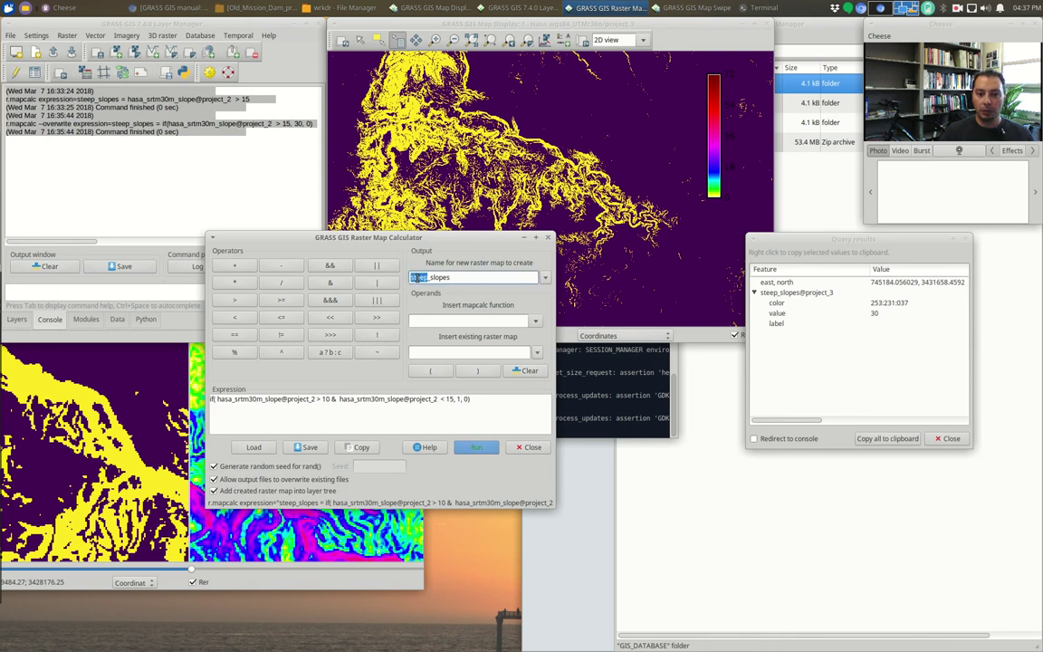
pyautogui.write('mid')
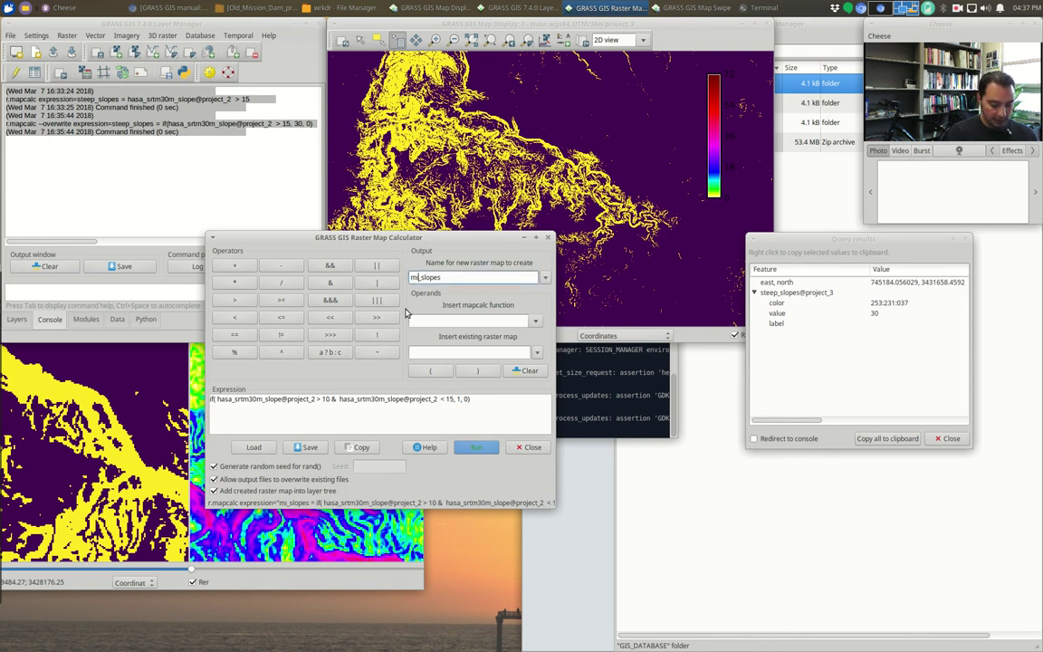
pyautogui.click(478, 446)
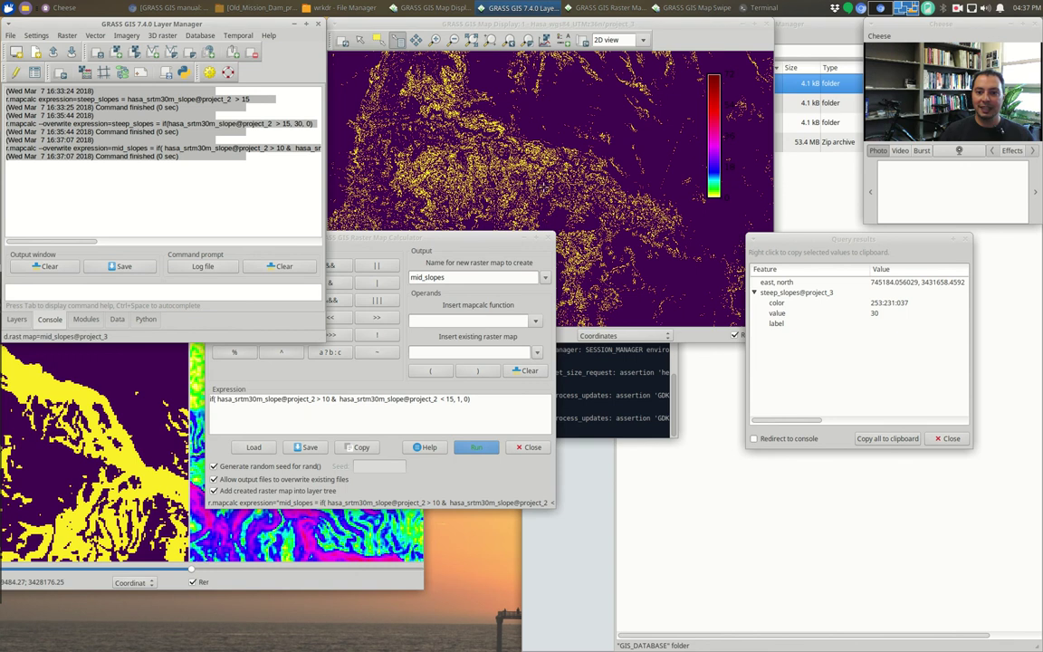
# Step: Query two different cells of the mid_slopes map, and bring the Raster Map Calculator back to the front
pyautogui.click(535, 145)
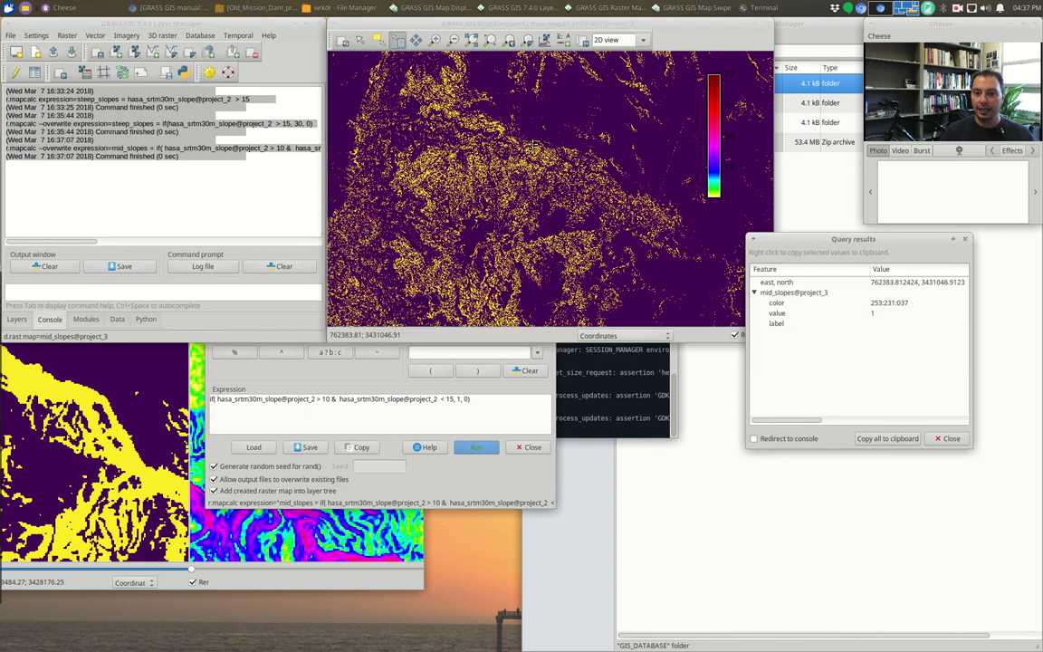
pyautogui.click(541, 124)
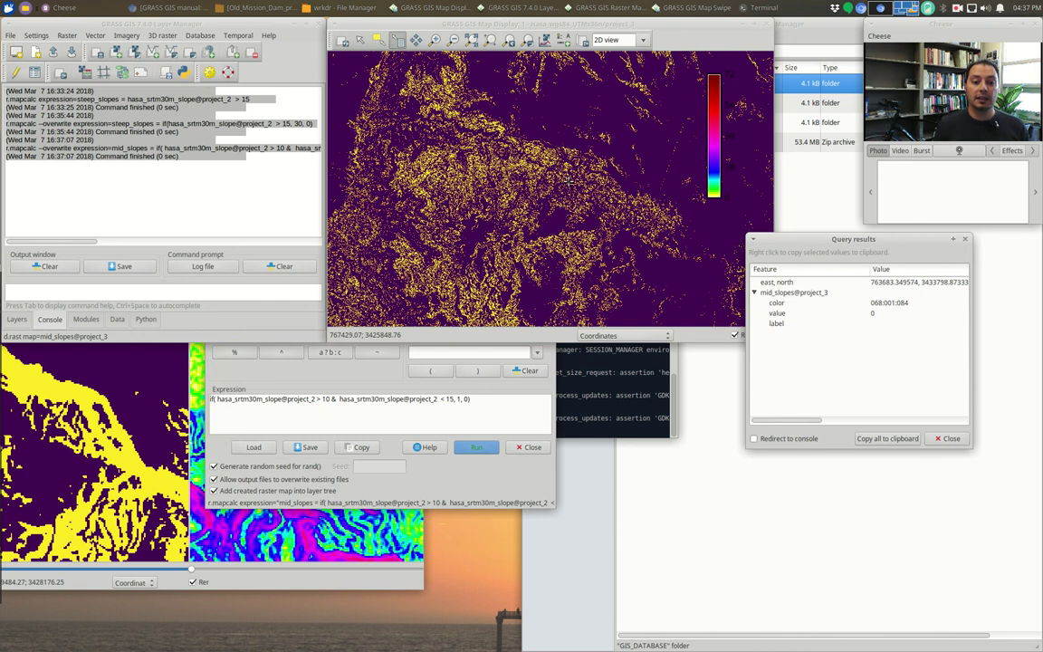
pyautogui.click(293, 386)
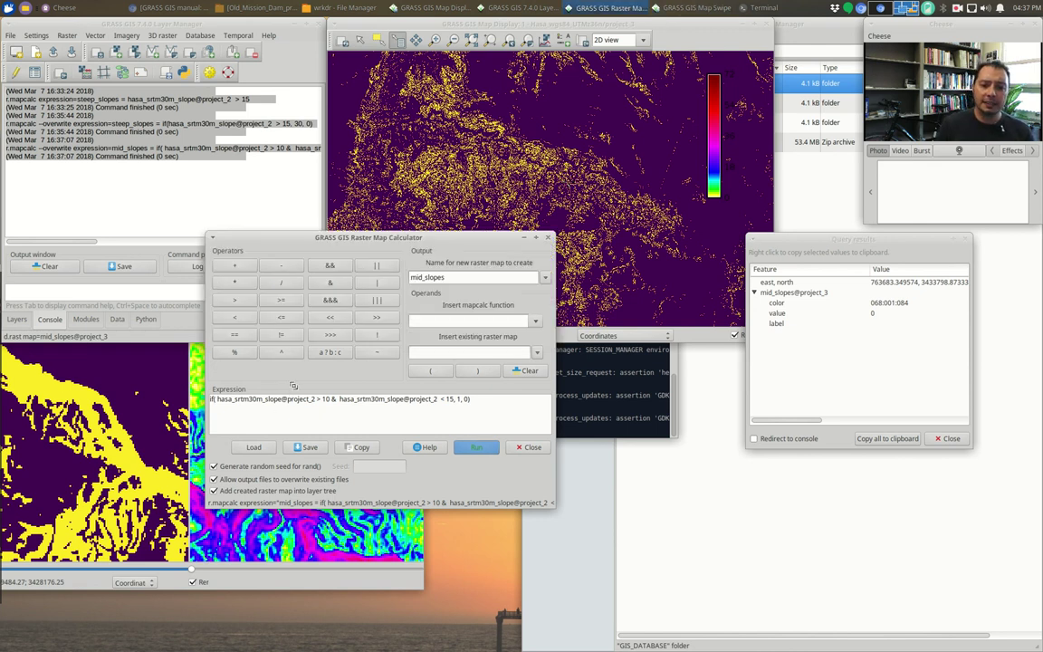
pyautogui.moveTo(431, 237); pyautogui.dragTo(389, 253)
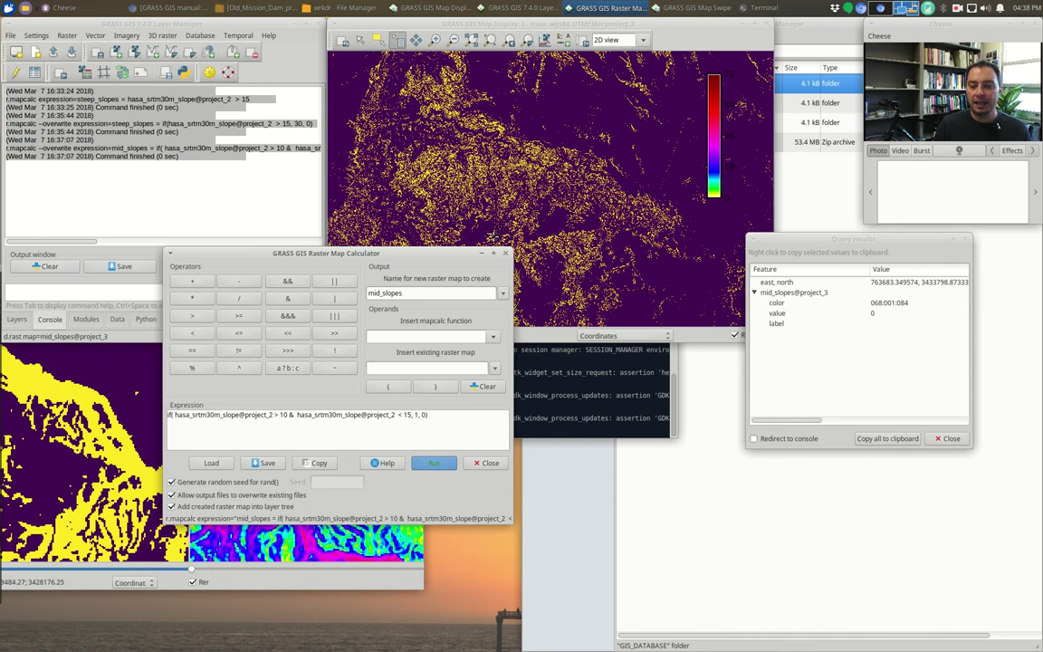
# Step: Add the streams_walking_times raster from the project_2 mapset to the map, and bring the Raster Map Calculator to the front
pyautogui.click(12, 290)
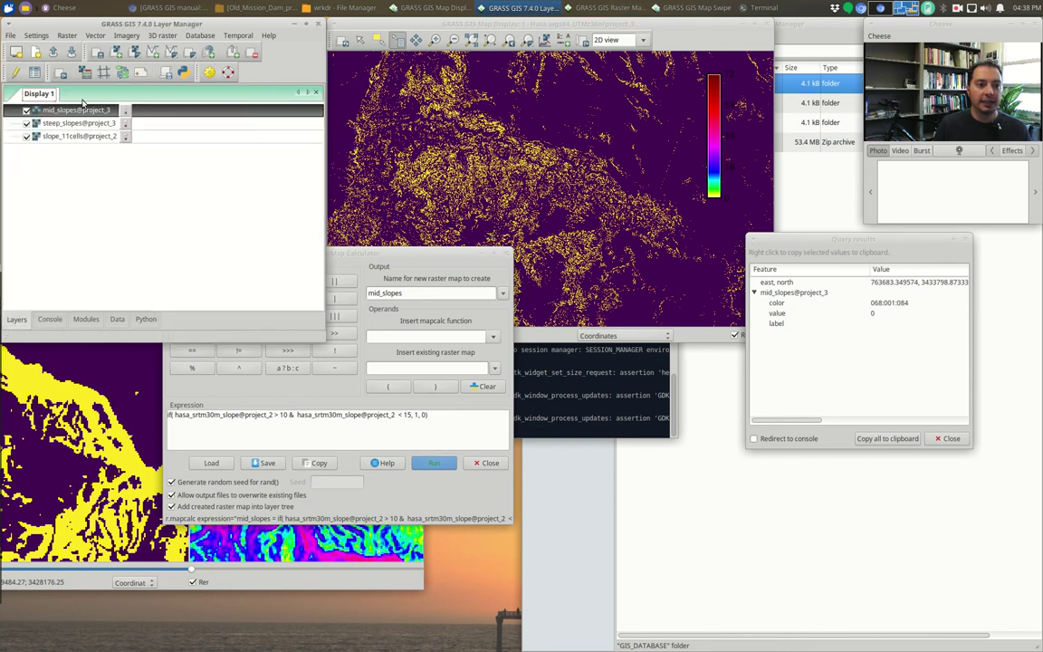
pyautogui.click(99, 51)
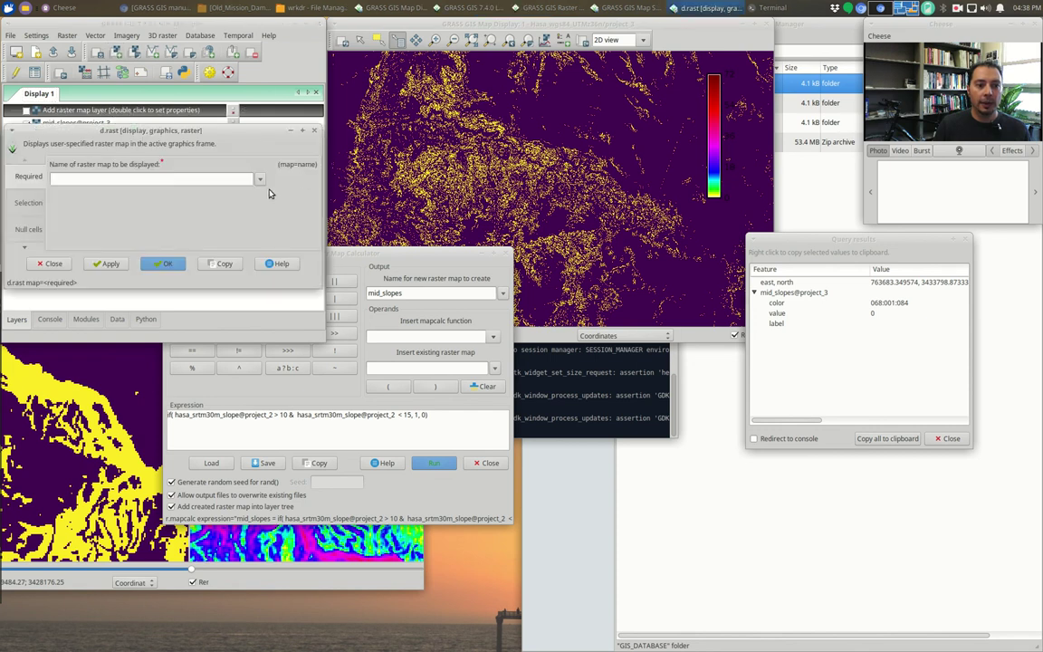
pyautogui.click(231, 175)
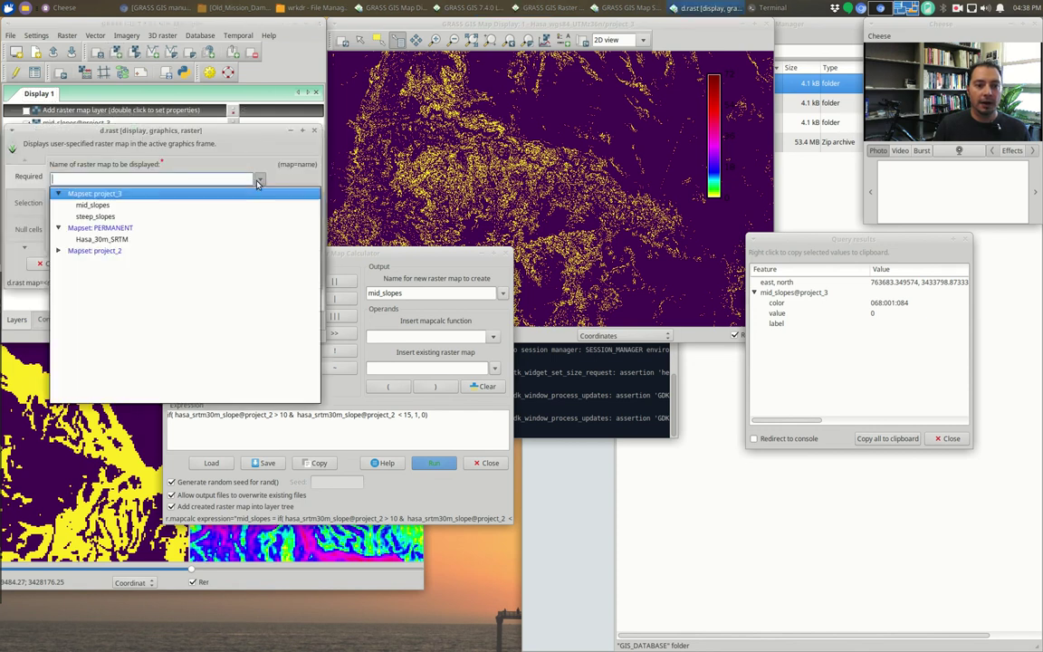
pyautogui.click(56, 251)
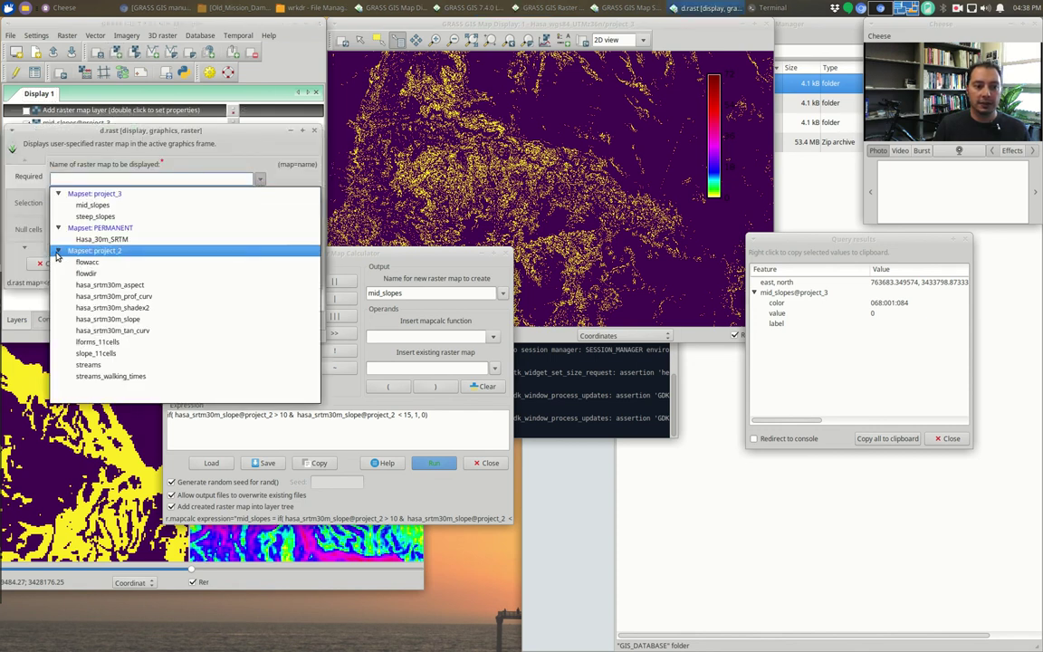
pyautogui.click(136, 375)
pyautogui.click(172, 262)
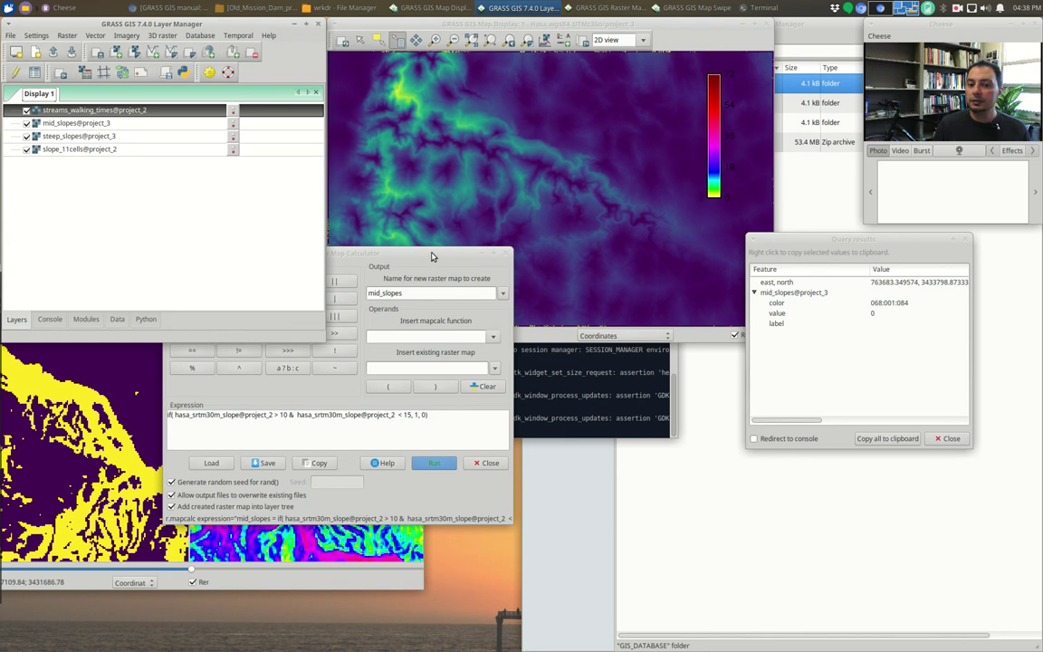
pyautogui.moveTo(398, 252); pyautogui.dragTo(504, 254)
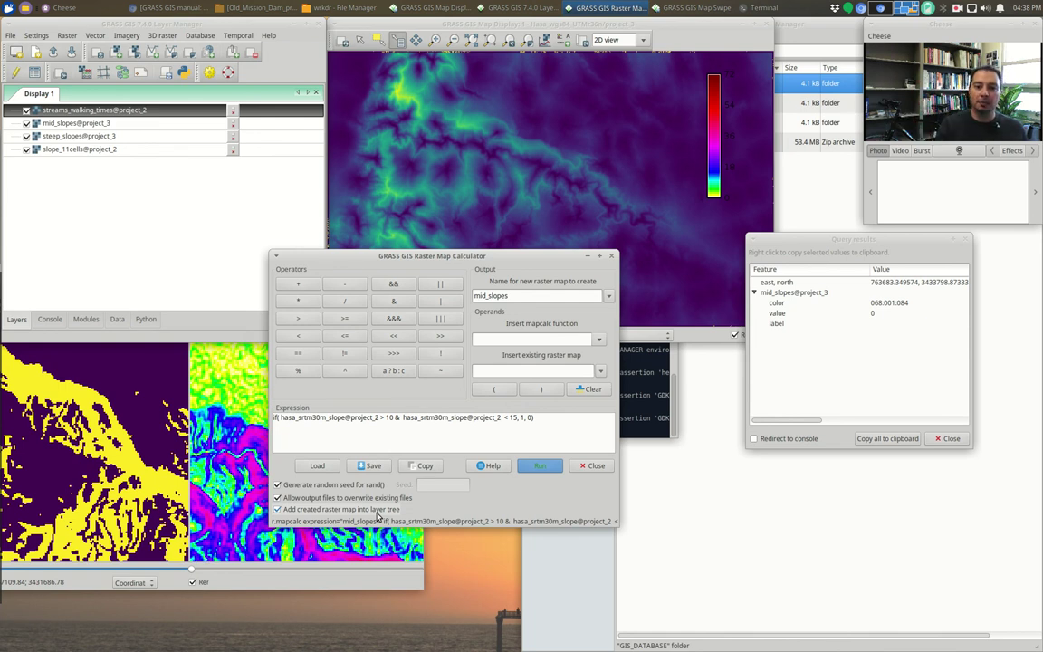
# Step: Hide the streams_walking_times layer and reduce the calculator expression to the single slope condition < 15, keeping the values 1 and 0
pyautogui.click(28, 110)
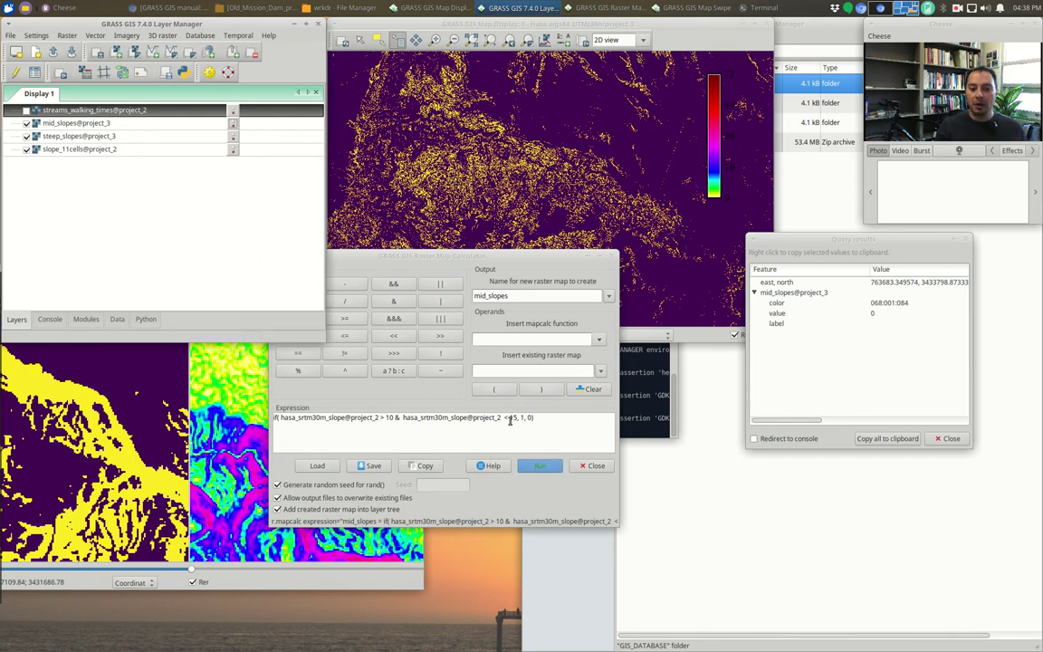
pyautogui.moveTo(499, 418); pyautogui.dragTo(281, 418)
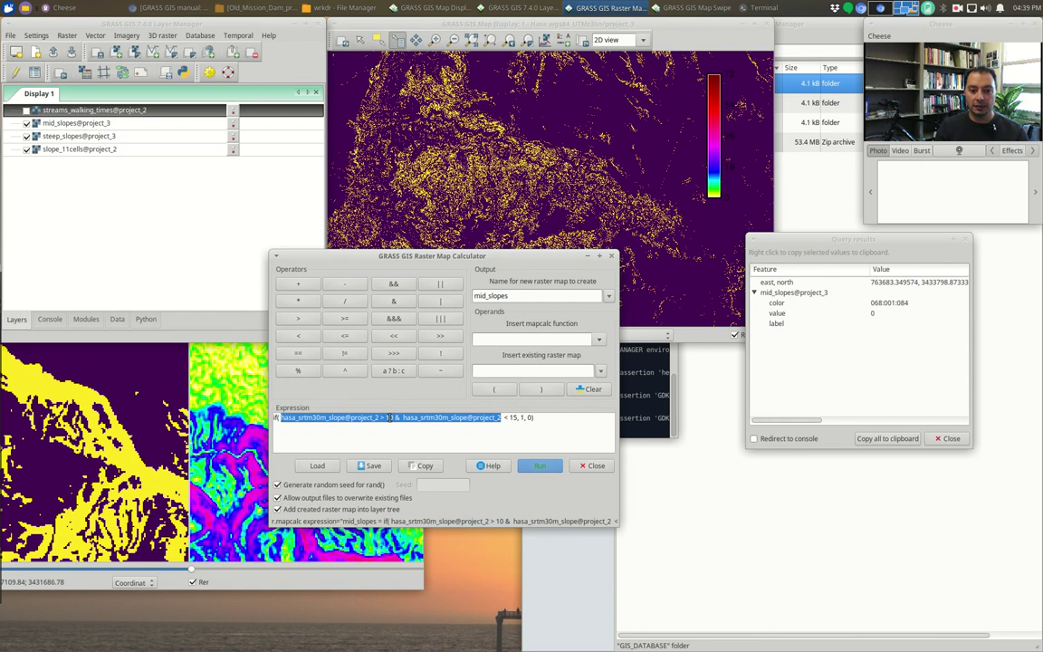
pyautogui.keyDown('shift'); pyautogui.click(381, 417); pyautogui.keyUp('shift')
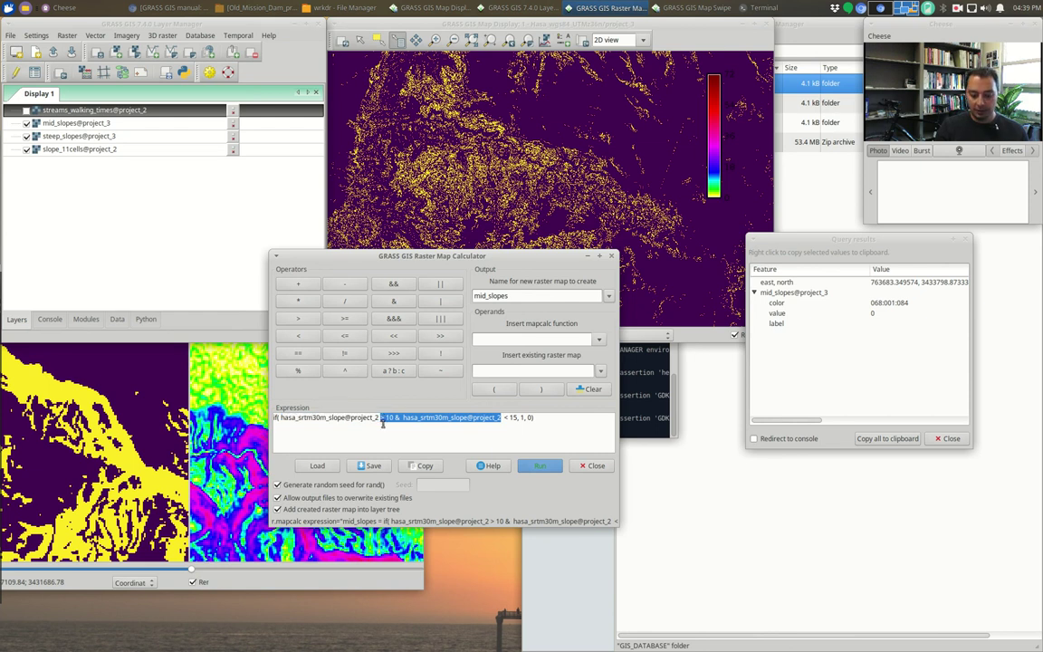
pyautogui.press('BackSpace')
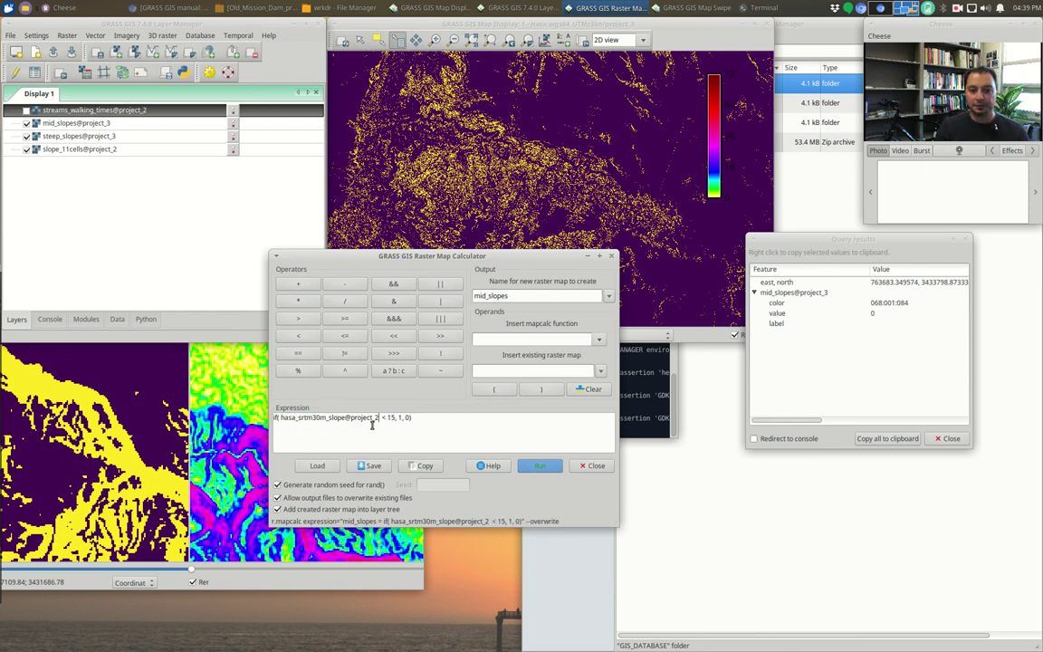
# Step: Change the output raster name to low_slopes and run the calculation
pyautogui.click(483, 296)
pyautogui.press('BackSpace')
pyautogui.press('BackSpace')
pyautogui.press('BackSpace')
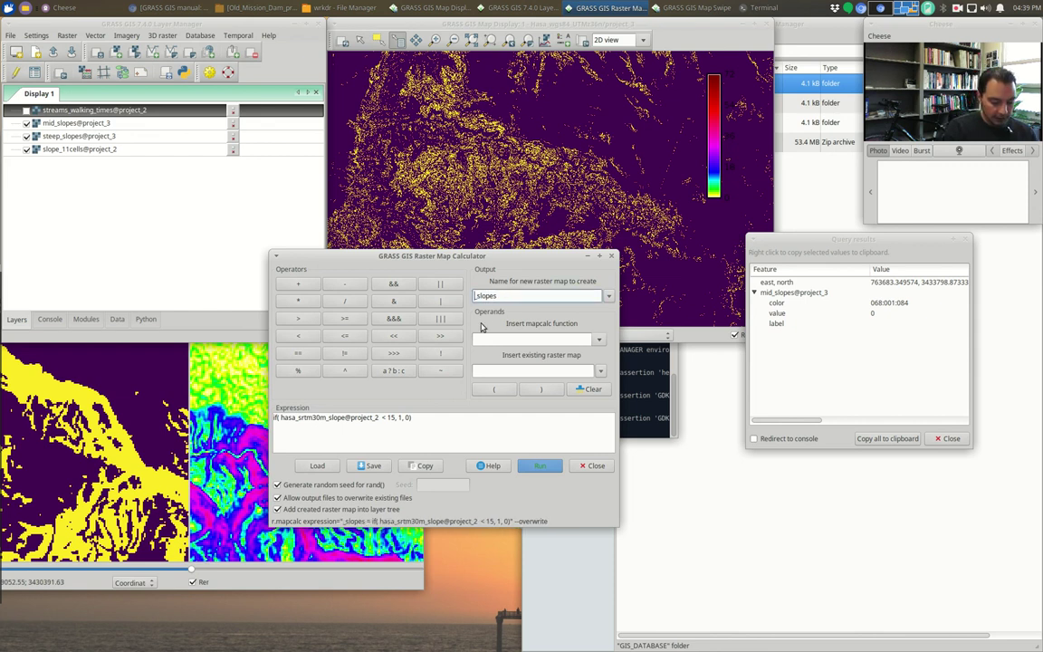
pyautogui.write('low')
pyautogui.click(540, 466)
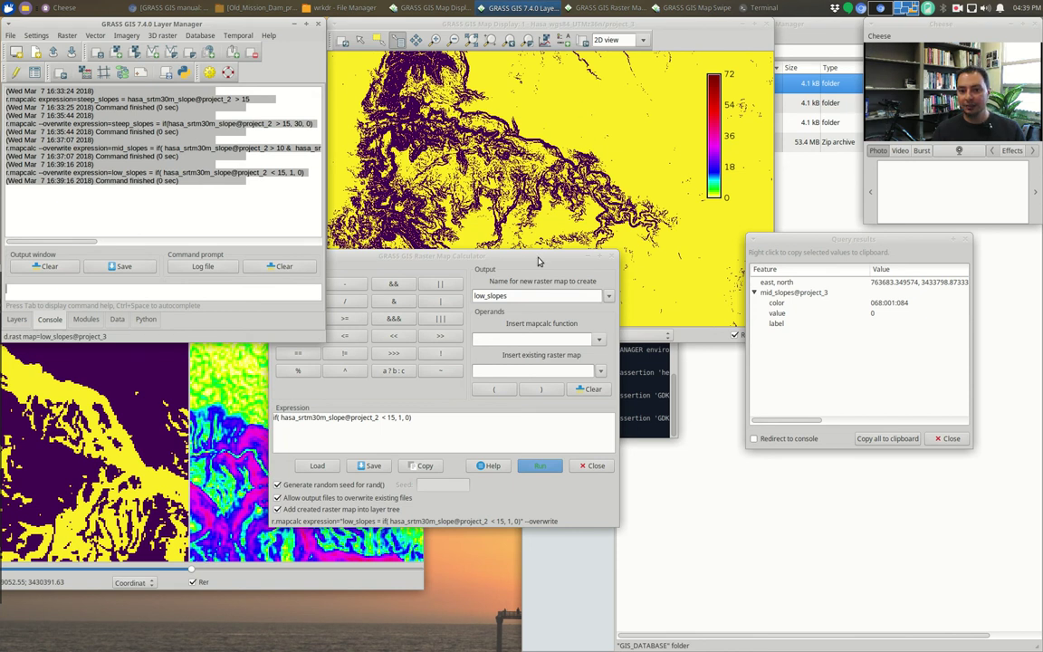
# Step: Query two different cells of the low_slopes map, and bring the Raster Map Calculator back to the front
pyautogui.click(555, 129)
pyautogui.click(391, 57)
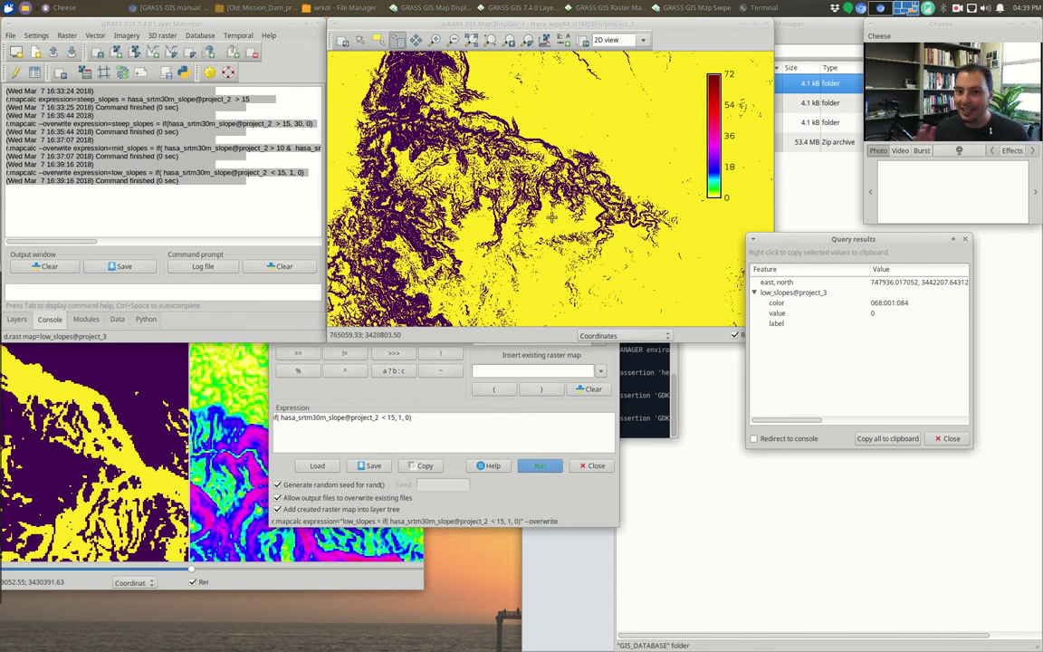
pyautogui.click(478, 424)
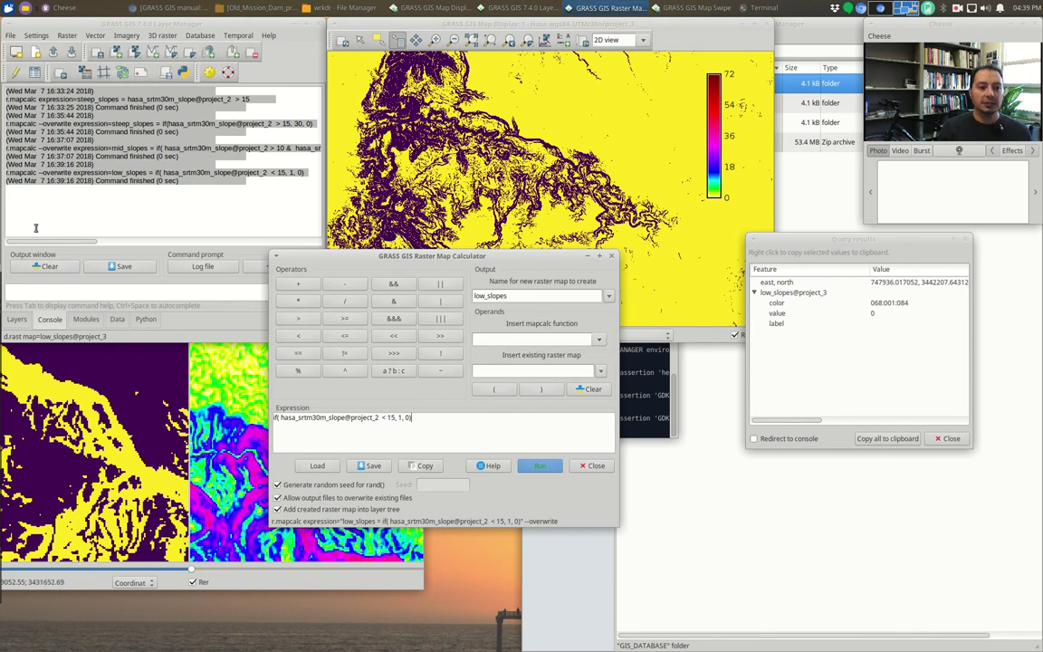
# Step: Show the streams_walking_times layer above low_slopes, and choose streams_walking_times from project_2 as the legend's raster map
pyautogui.click(25, 290)
pyautogui.moveTo(58, 110); pyautogui.dragTo(57, 125)
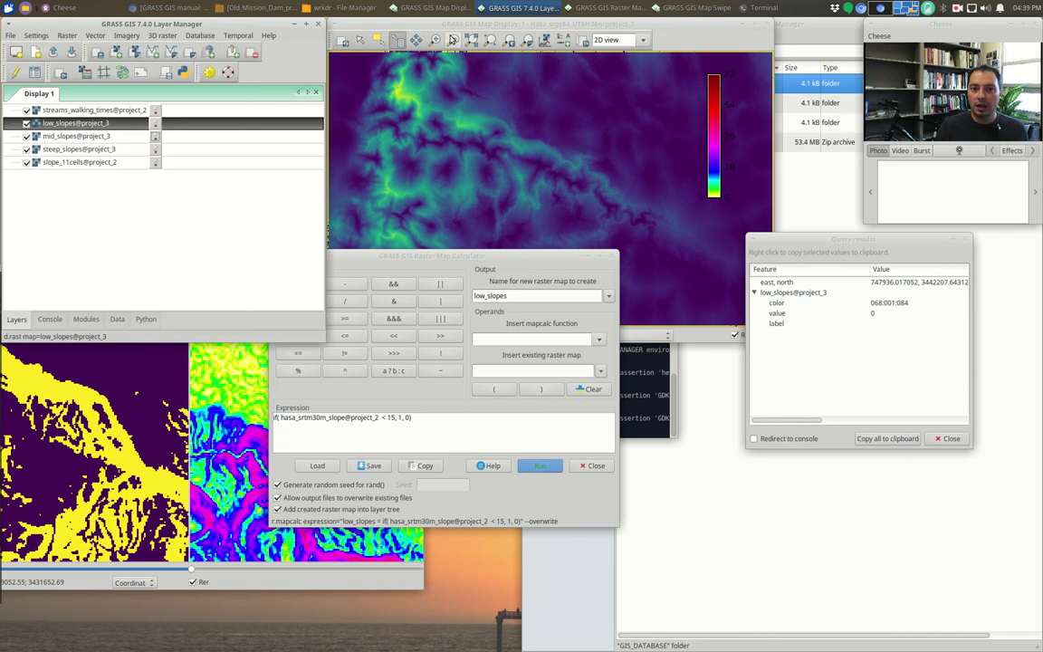
pyautogui.click(335, 40)
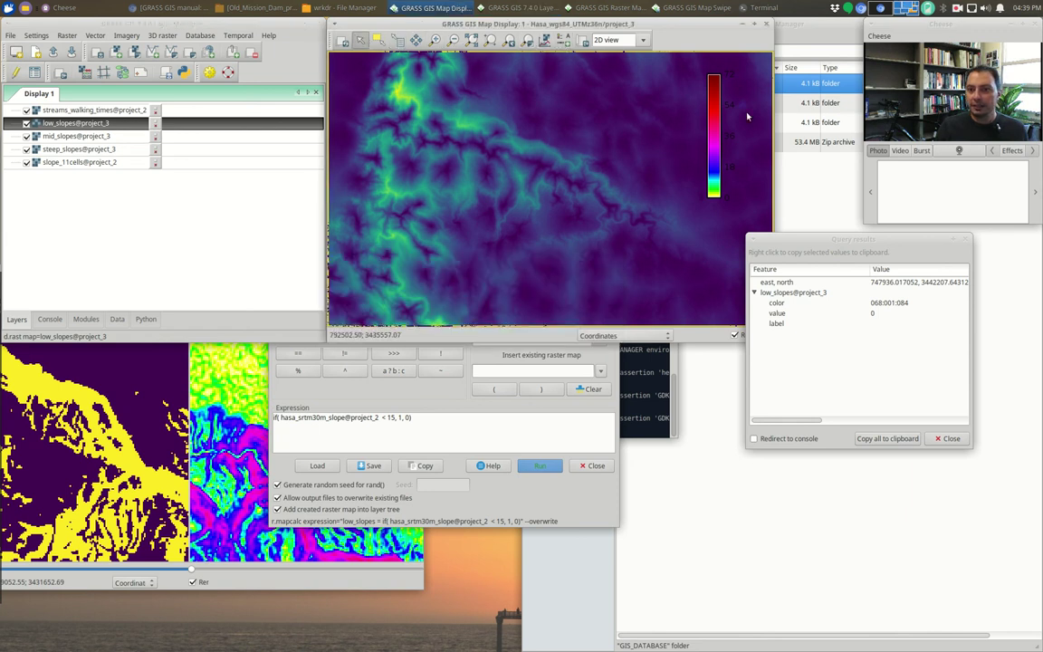
pyautogui.doubleClick(714, 113)
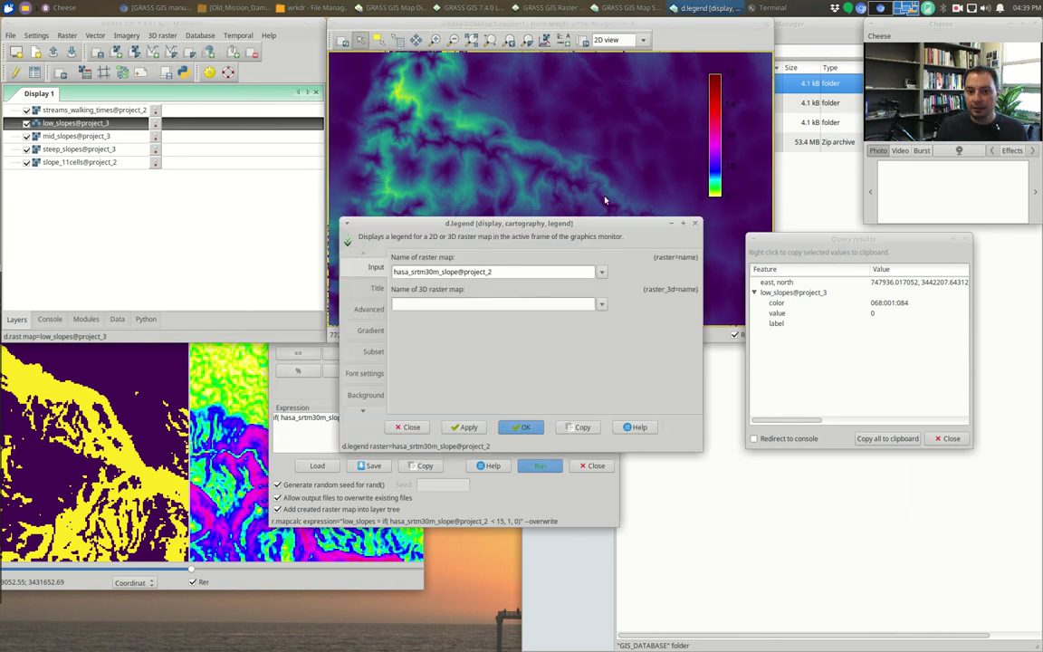
pyautogui.click(601, 272)
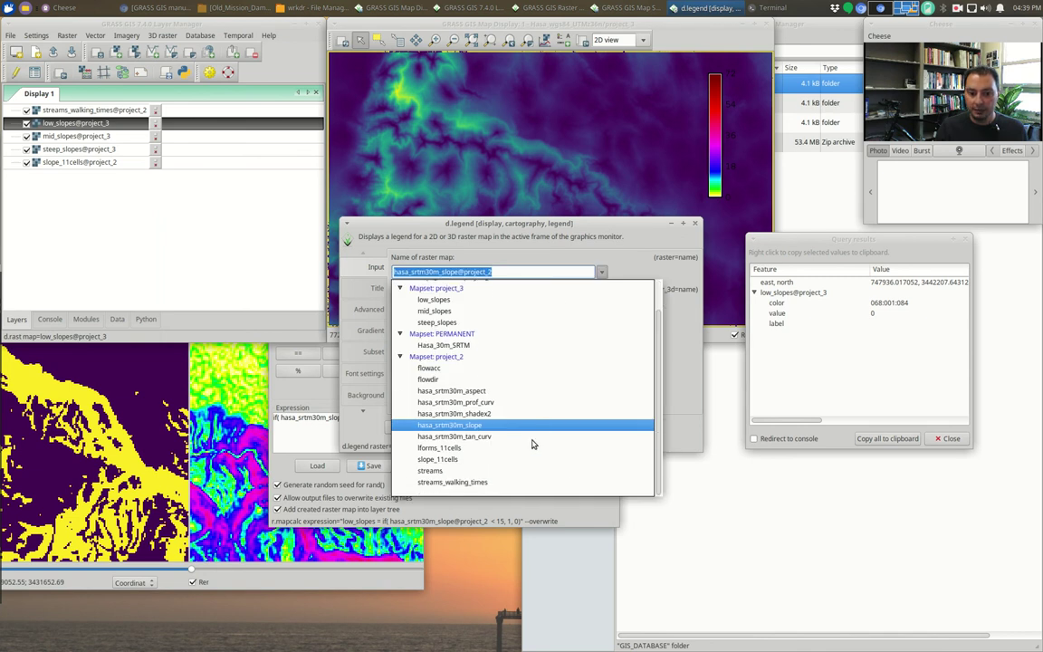
pyautogui.click(453, 482)
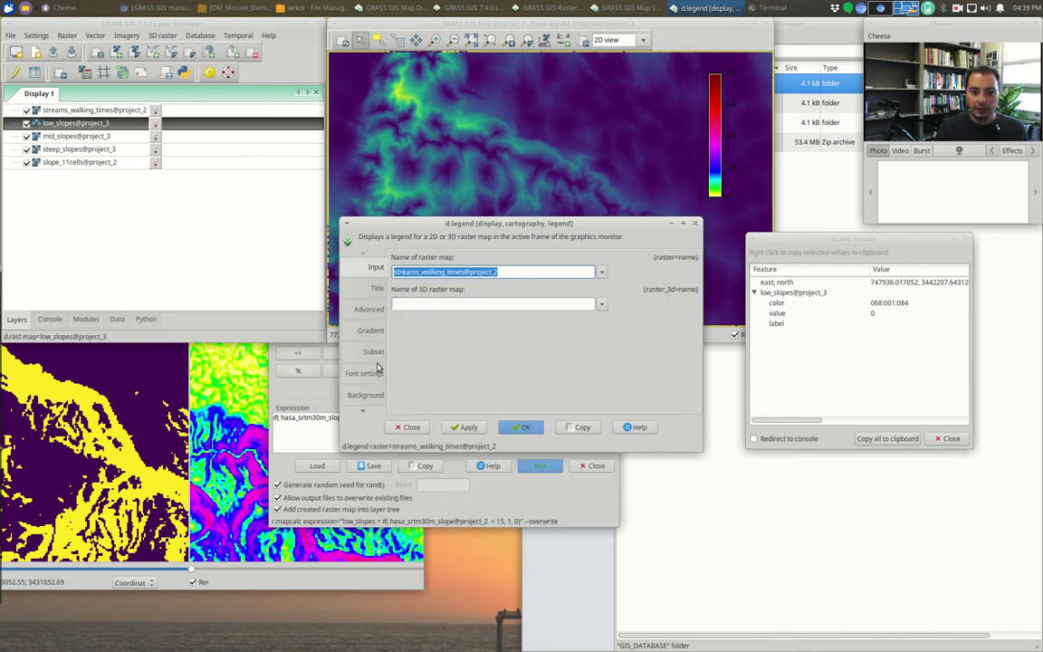
# Step: Set the legend's text color to white and apply the legend settings
pyautogui.click(369, 372)
pyautogui.click(424, 270)
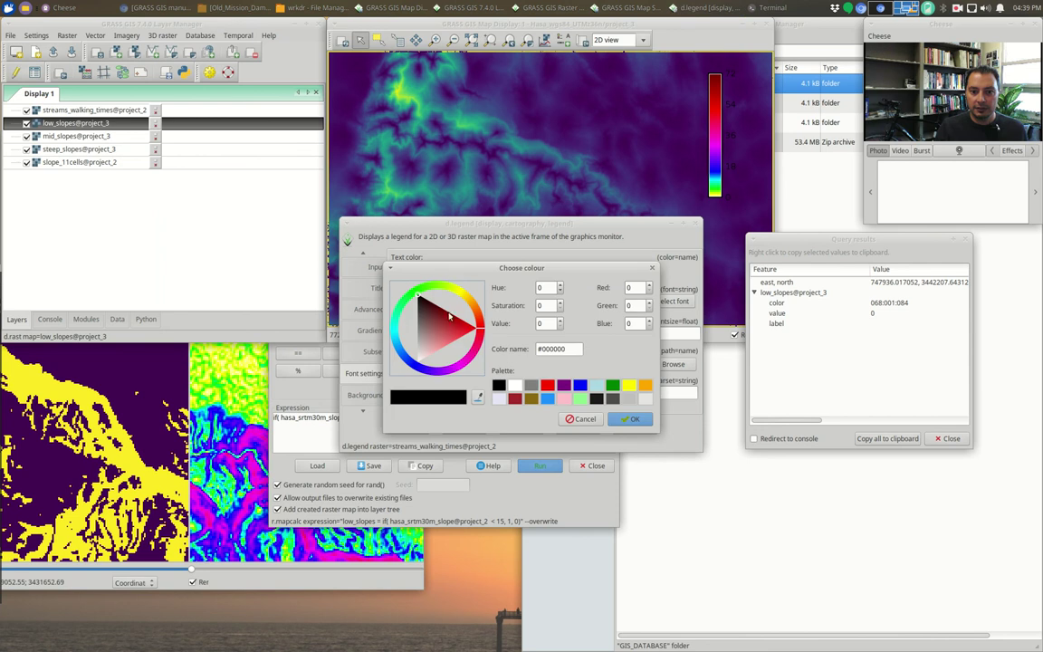
pyautogui.click(416, 360)
pyautogui.click(635, 418)
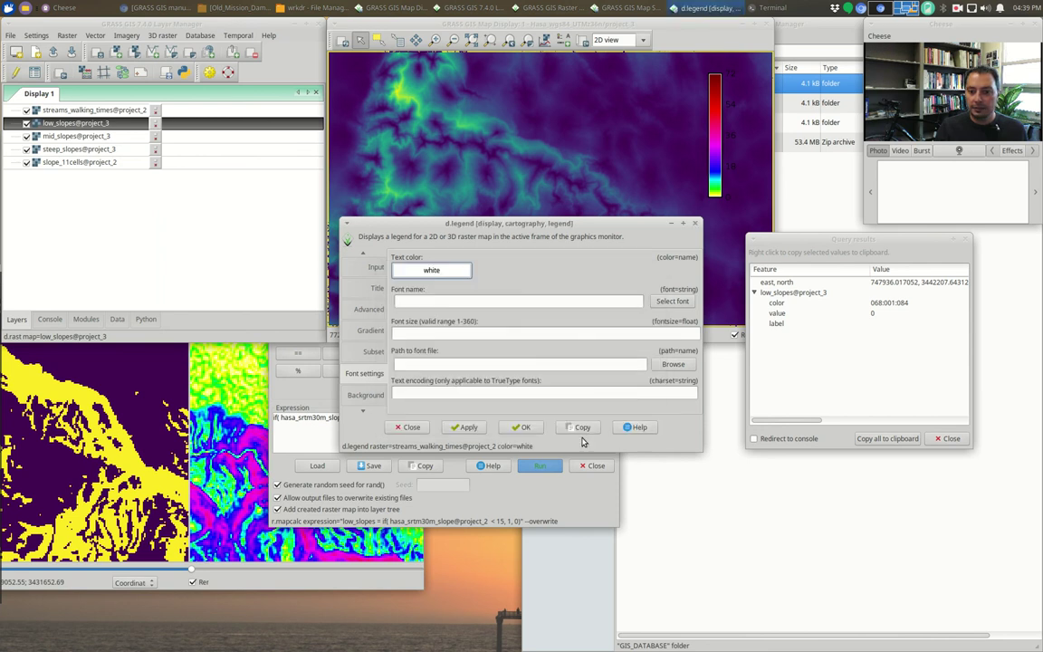
pyautogui.click(525, 427)
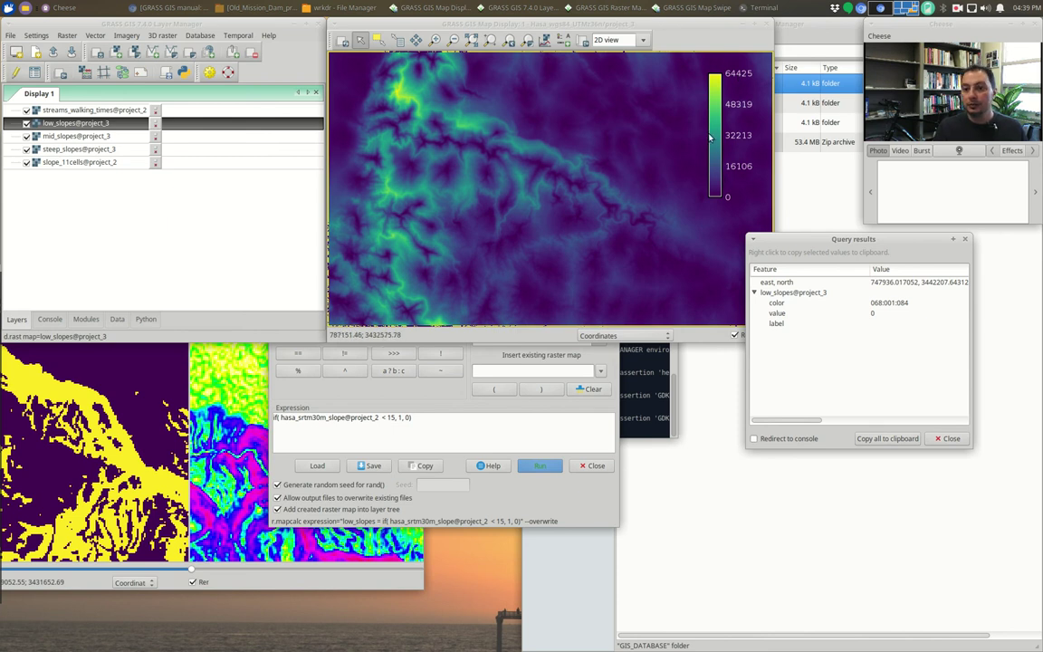
# Step: Clear the old expression in the Raster Map Calculator and name the output raster streams_walking_hours
pyautogui.click(471, 429)
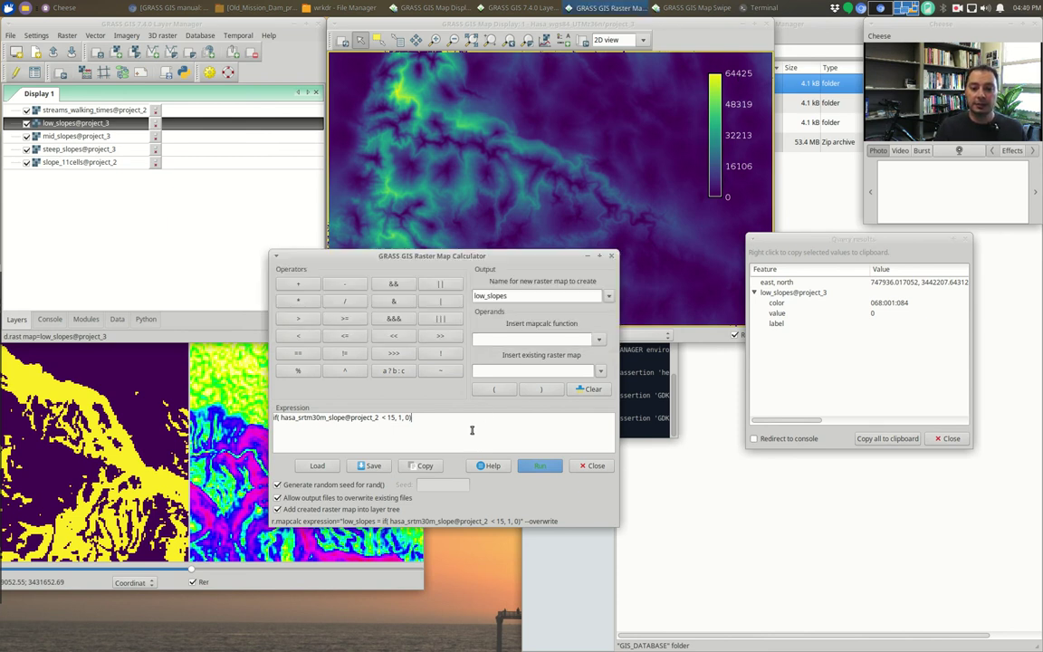
pyautogui.moveTo(448, 416); pyautogui.dragTo(187, 374)
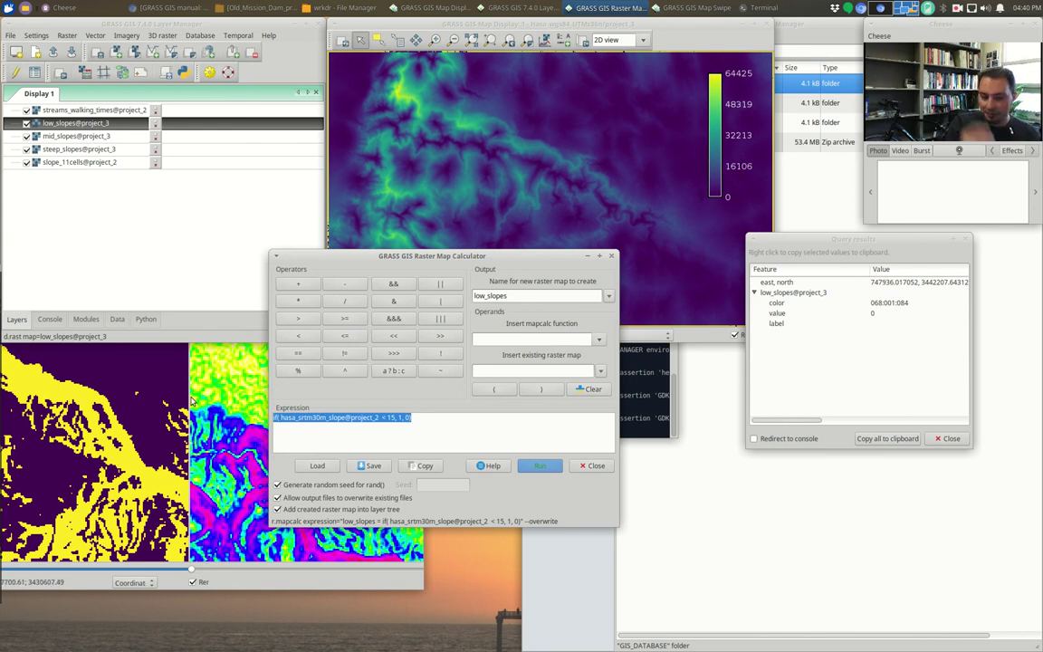
pyautogui.press('BackSpace')
pyautogui.doubleClick(480, 296)
pyautogui.write('strea')
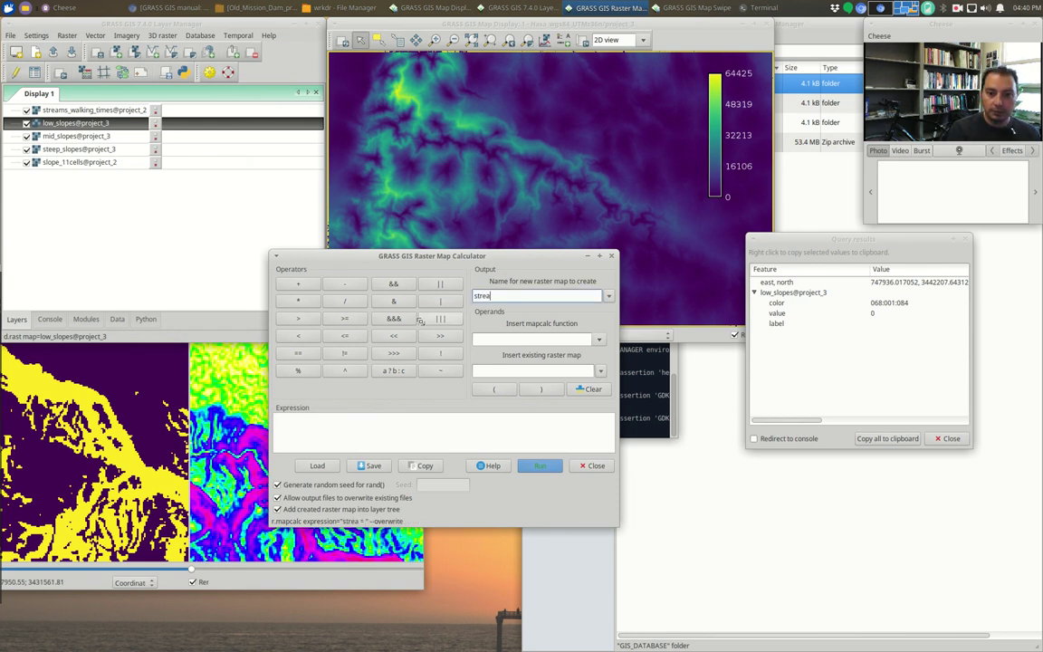
pyautogui.write('ms_walking_hours')
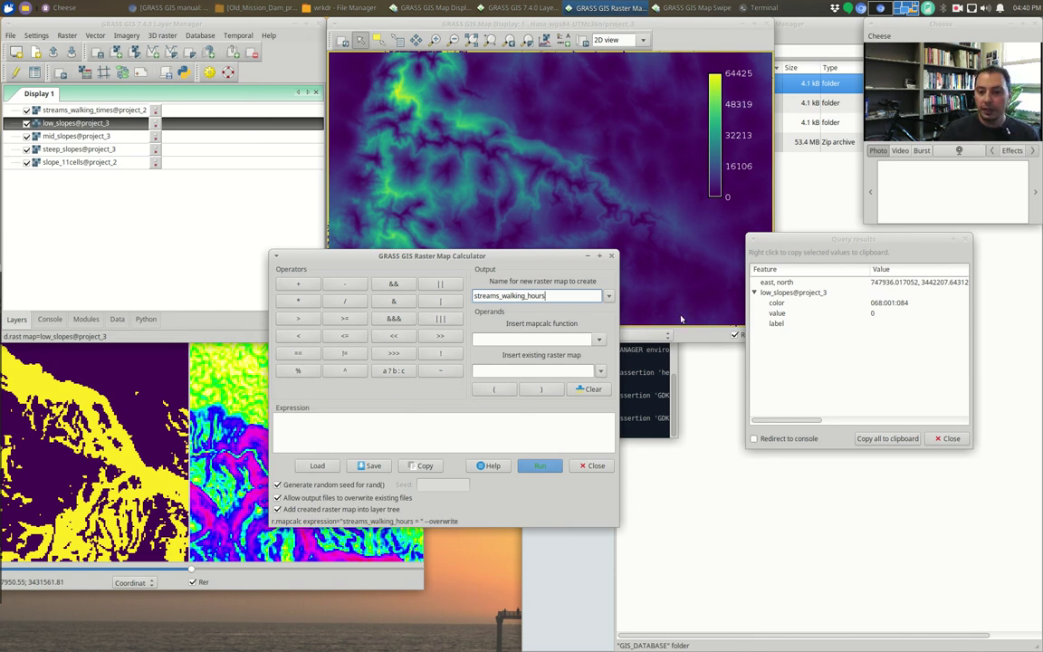
# Step: Insert the streams_walking_times raster from project_2 into the expression, multiply it by 60 * 60, and run the calculation
pyautogui.click(534, 371)
pyautogui.click(509, 454)
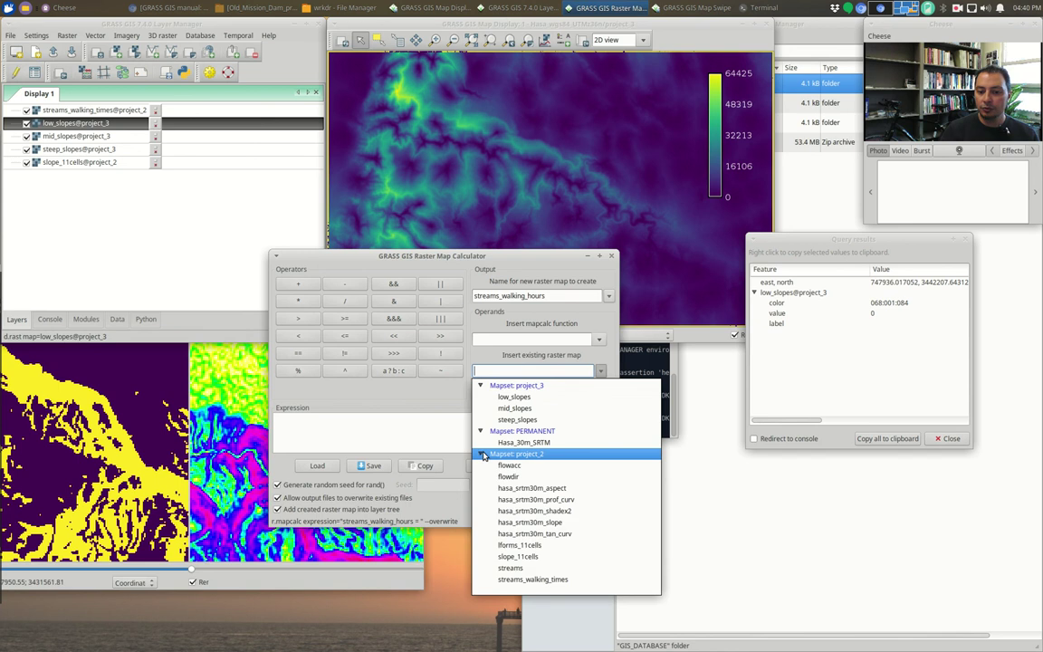
pyautogui.click(525, 580)
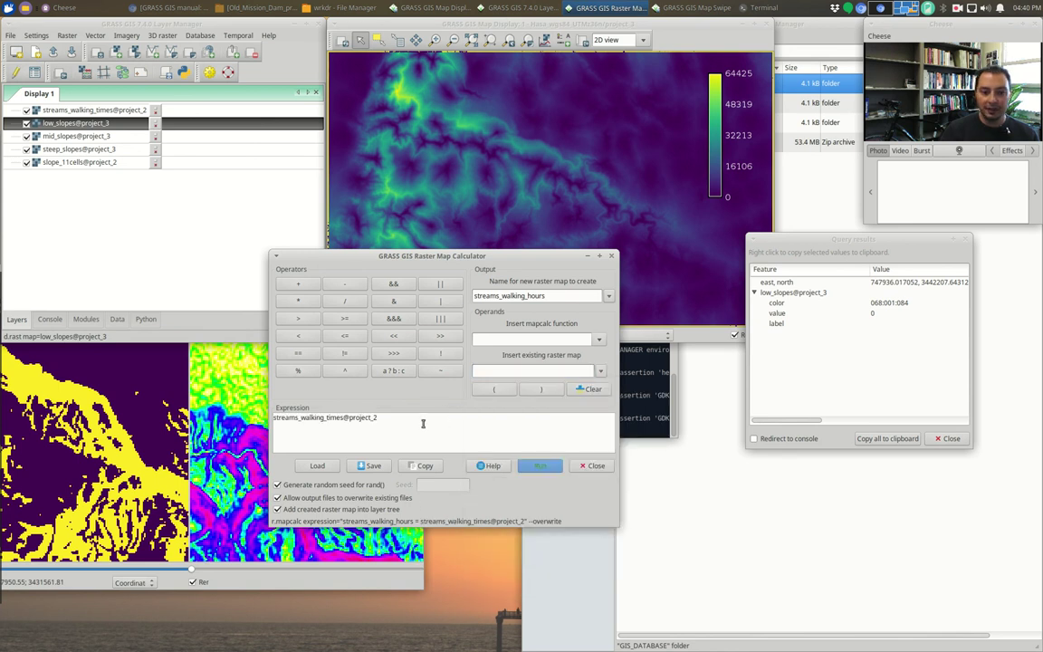
pyautogui.write('*')
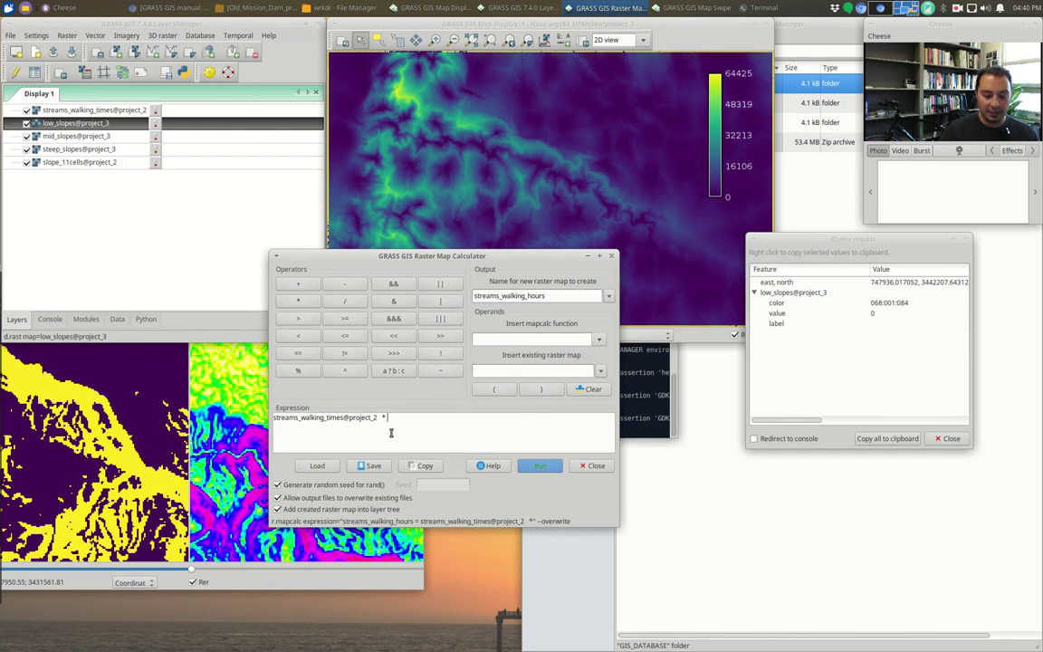
pyautogui.write(' 60')
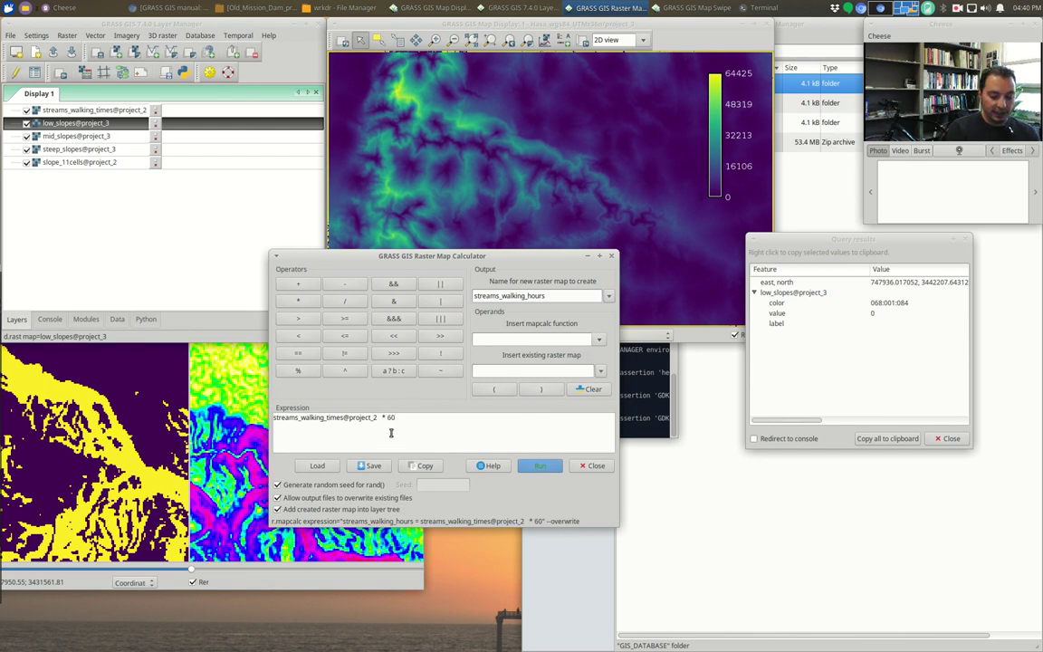
pyautogui.write(' * 60')
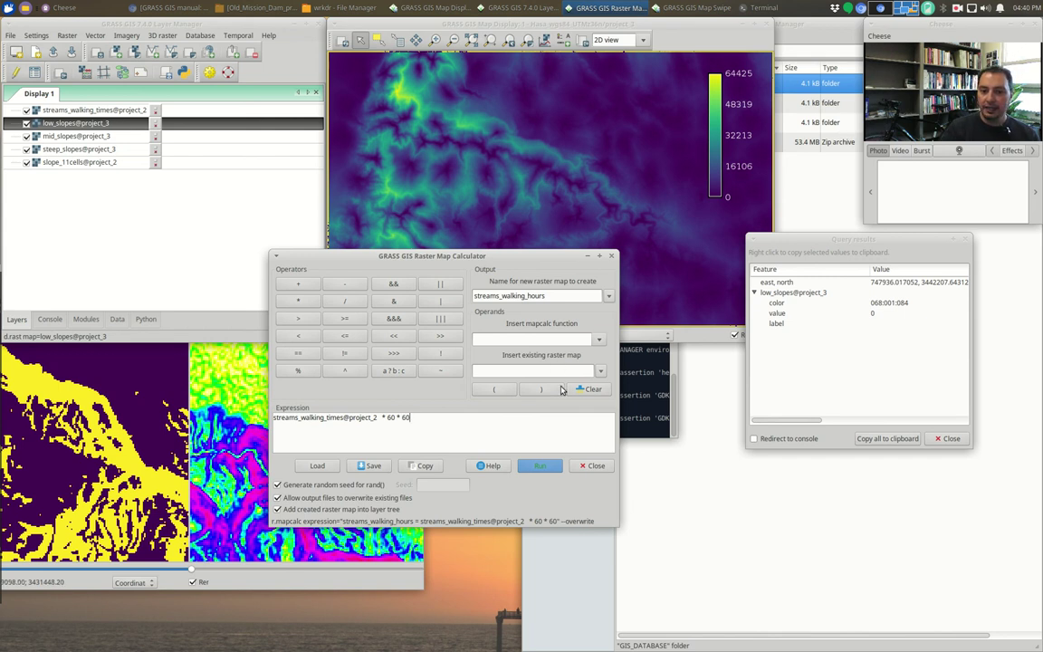
pyautogui.click(540, 466)
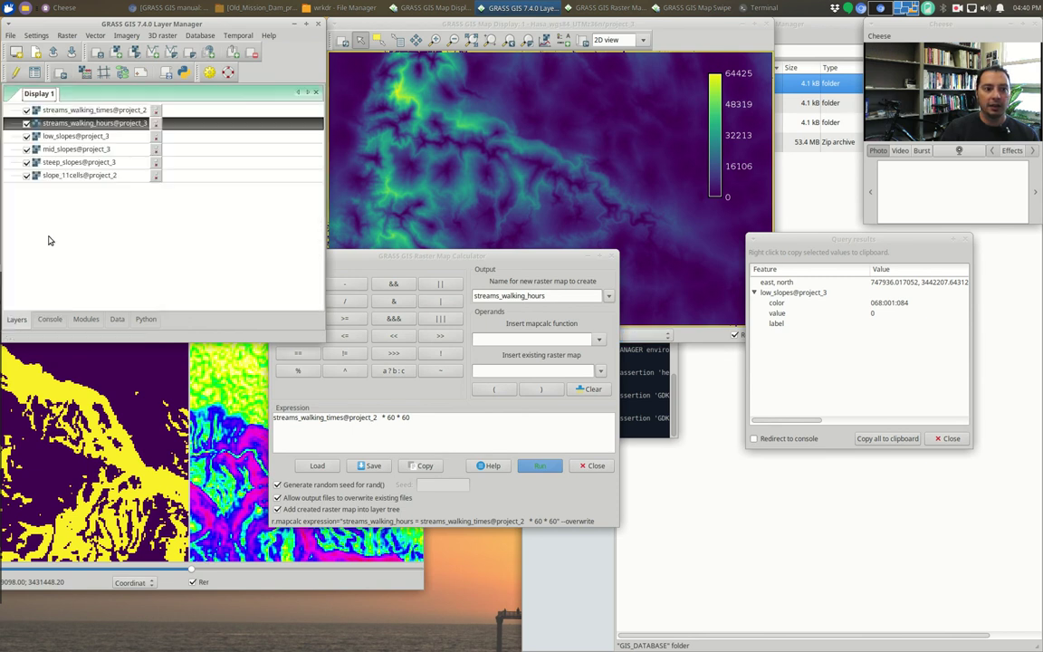
# Step: Hide the streams_walking_times layer and switch the legend's raster map to streams_walking_hours from project_3
pyautogui.click(100, 113)
pyautogui.click(26, 109)
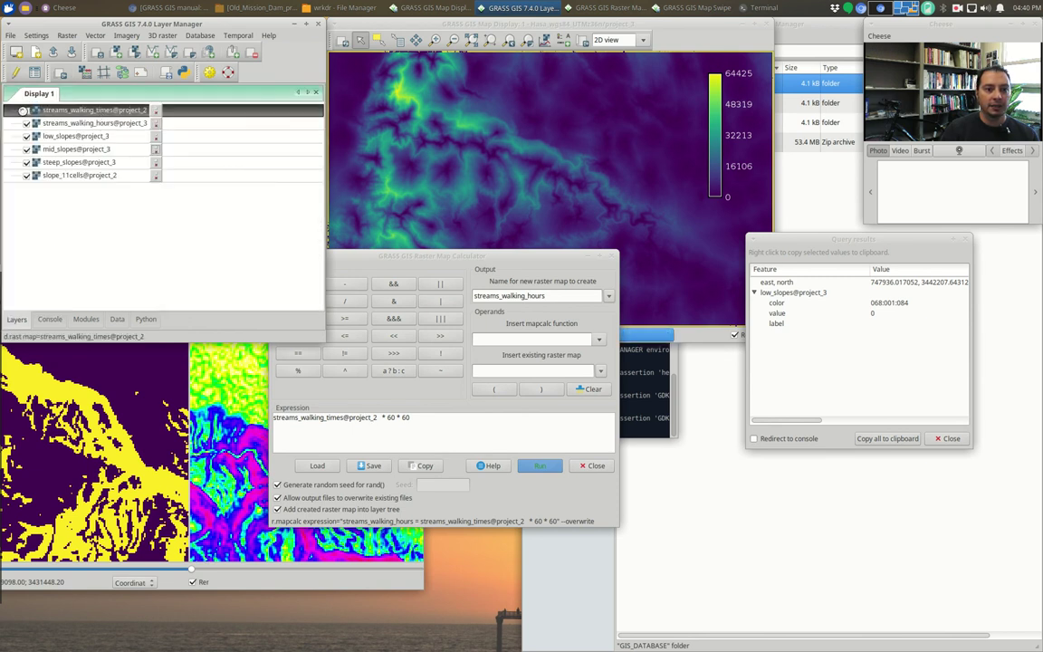
pyautogui.doubleClick(707, 120)
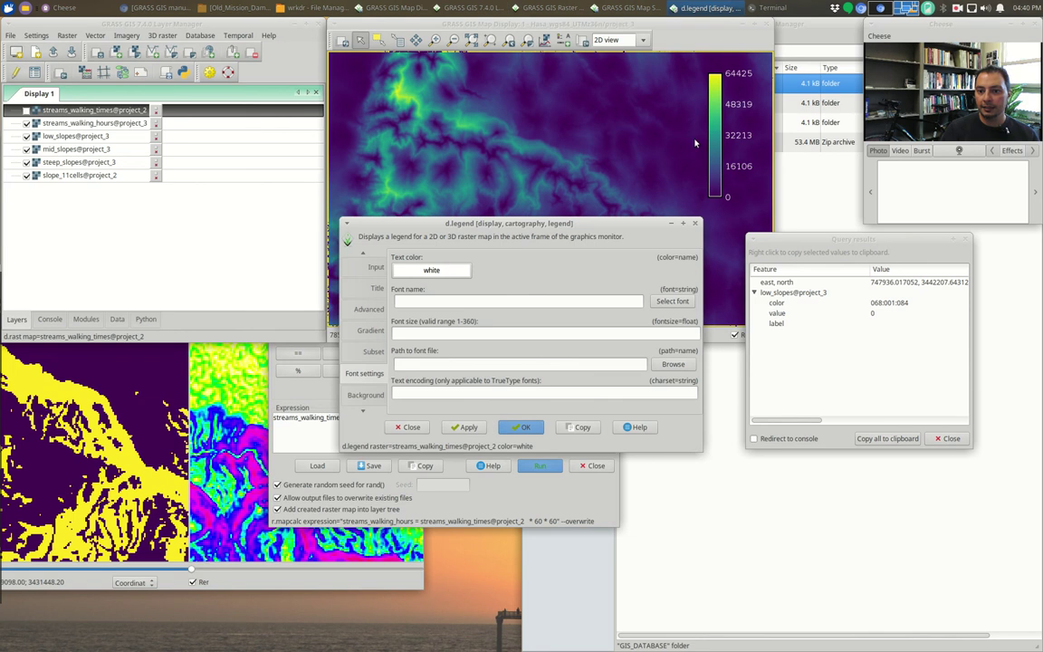
pyautogui.click(371, 288)
pyautogui.click(374, 267)
pyautogui.click(601, 271)
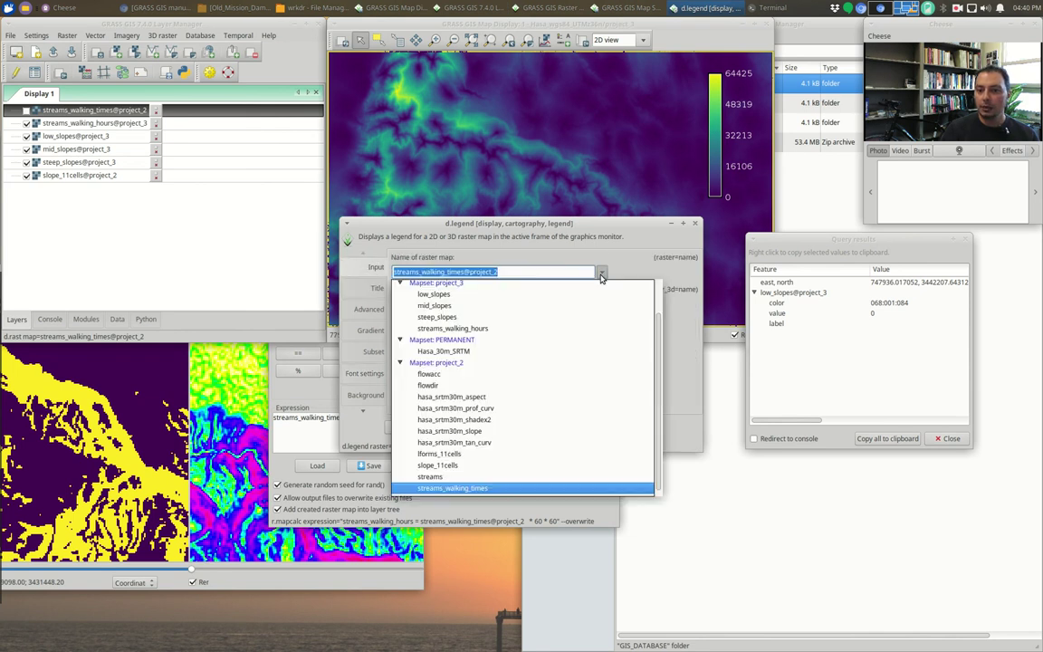
pyautogui.click(498, 328)
pyautogui.click(522, 426)
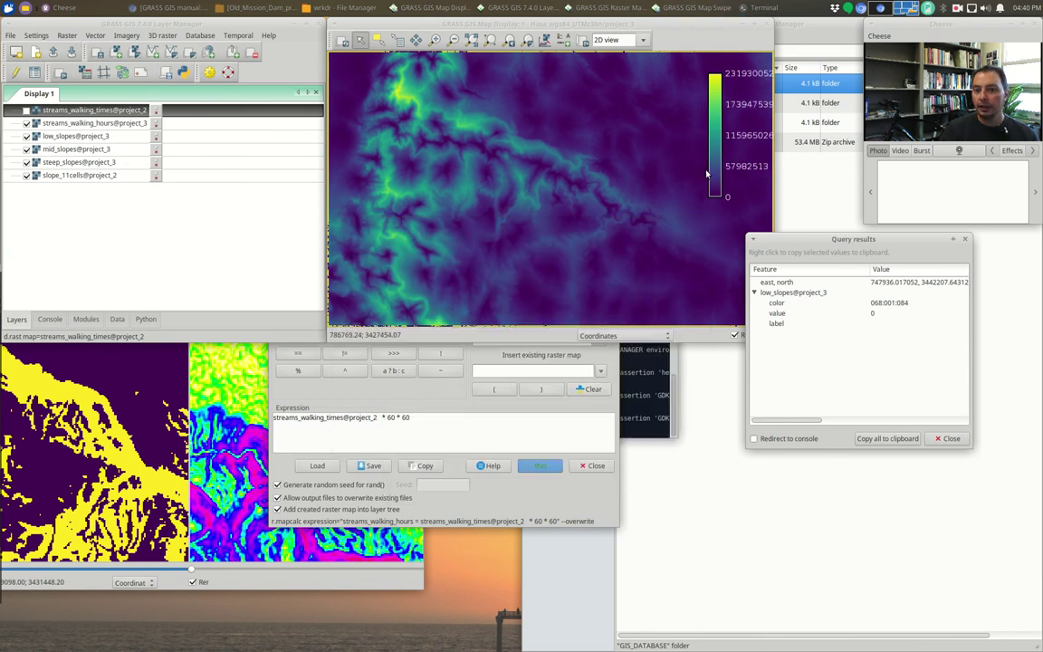
# Step: Change the expression to divide streams_walking_times by 60 / 60, rerun the calculation, and bring the map display to the front
pyautogui.click(392, 426)
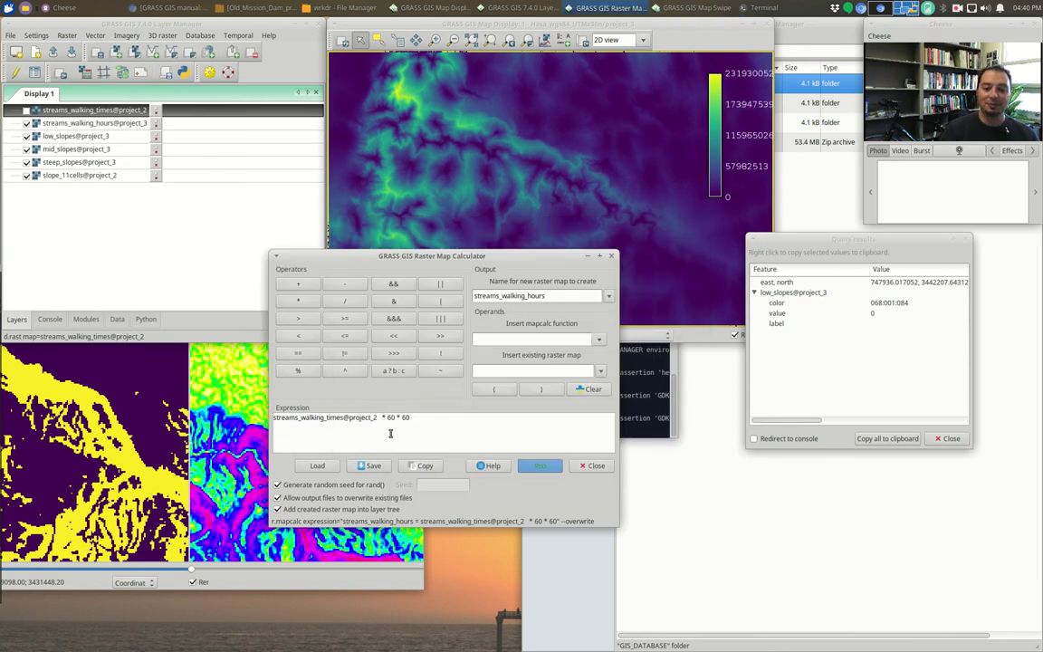
pyautogui.press('BackSpace')
pyautogui.write('/')
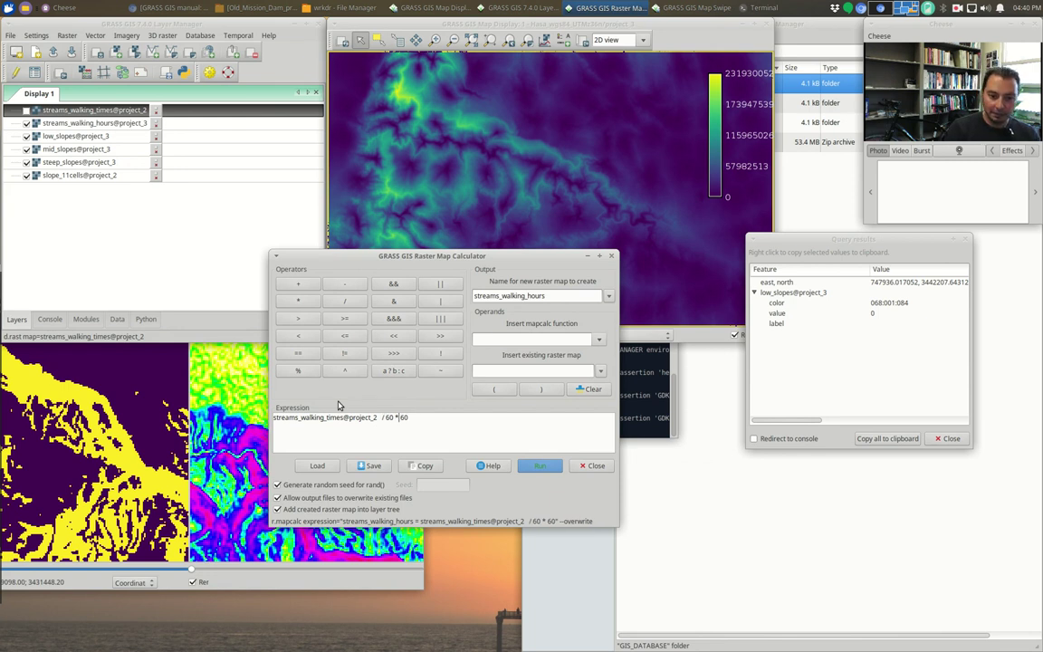
pyautogui.press('BackSpace')
pyautogui.write('/')
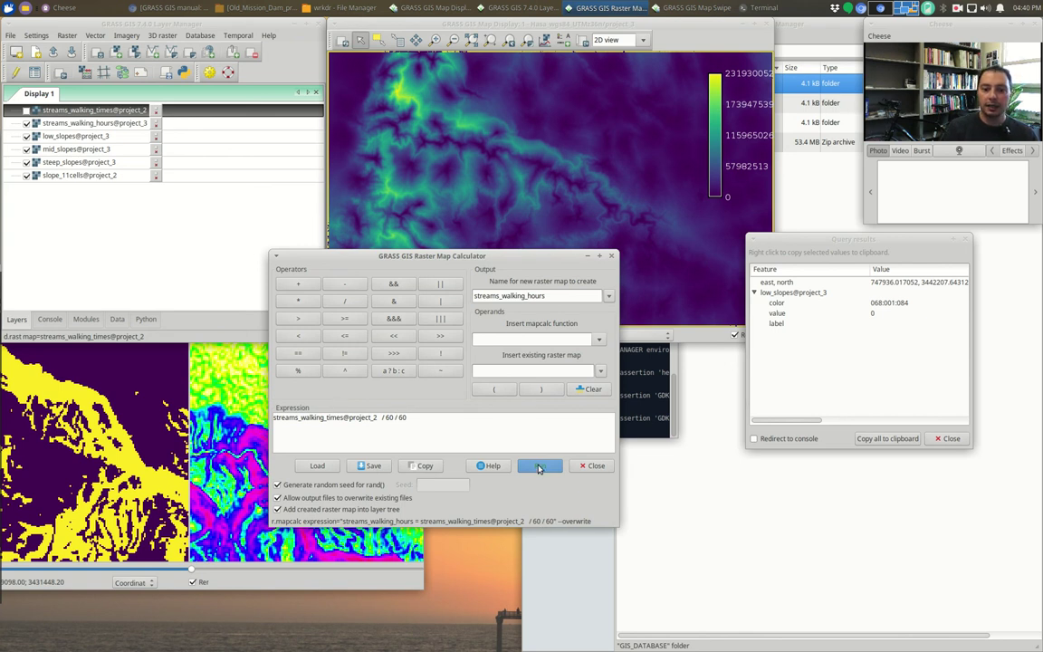
pyautogui.click(538, 465)
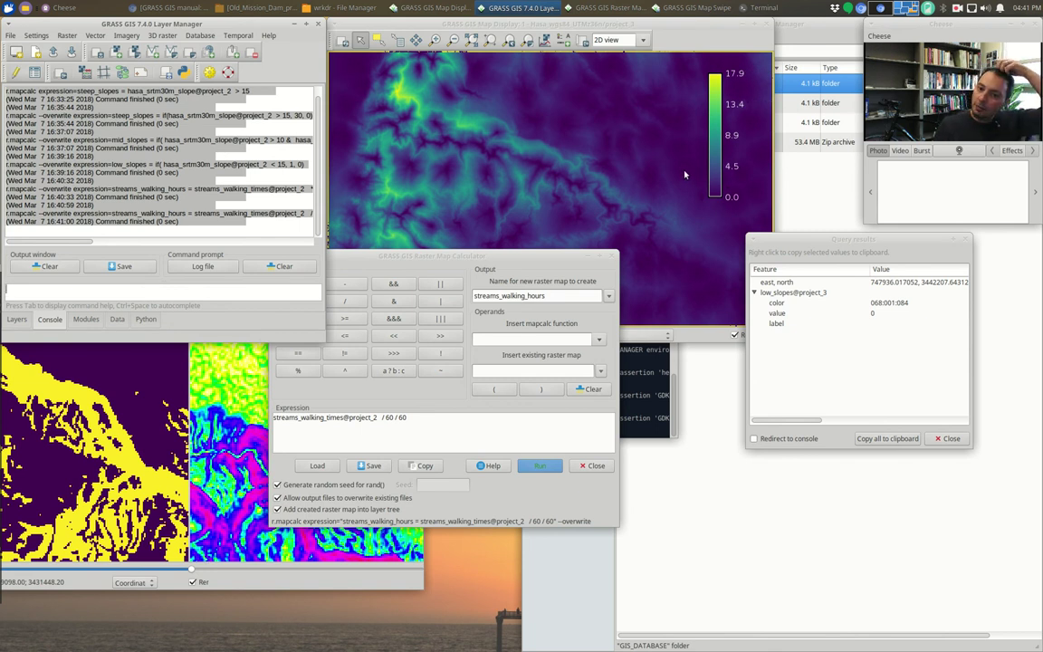
pyautogui.click(670, 114)
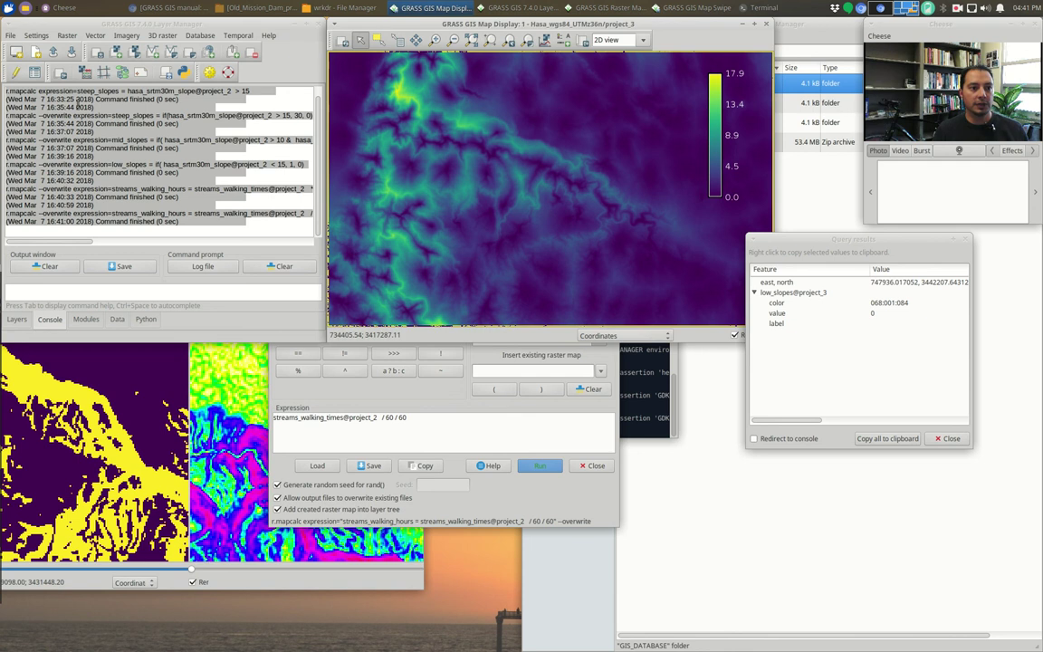
# Step: Run univariate raster statistics (r.univar) on only the streams_walking_hours raster from project_3, replacing the preset streams_walking_times entry
pyautogui.click(67, 34)
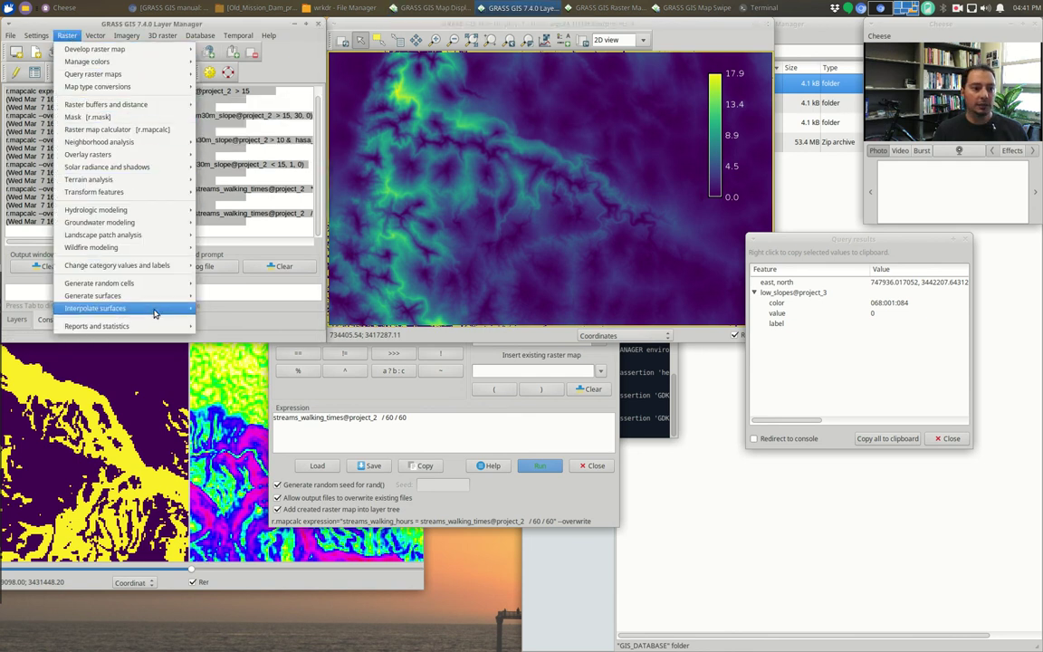
pyautogui.moveTo(154, 328)
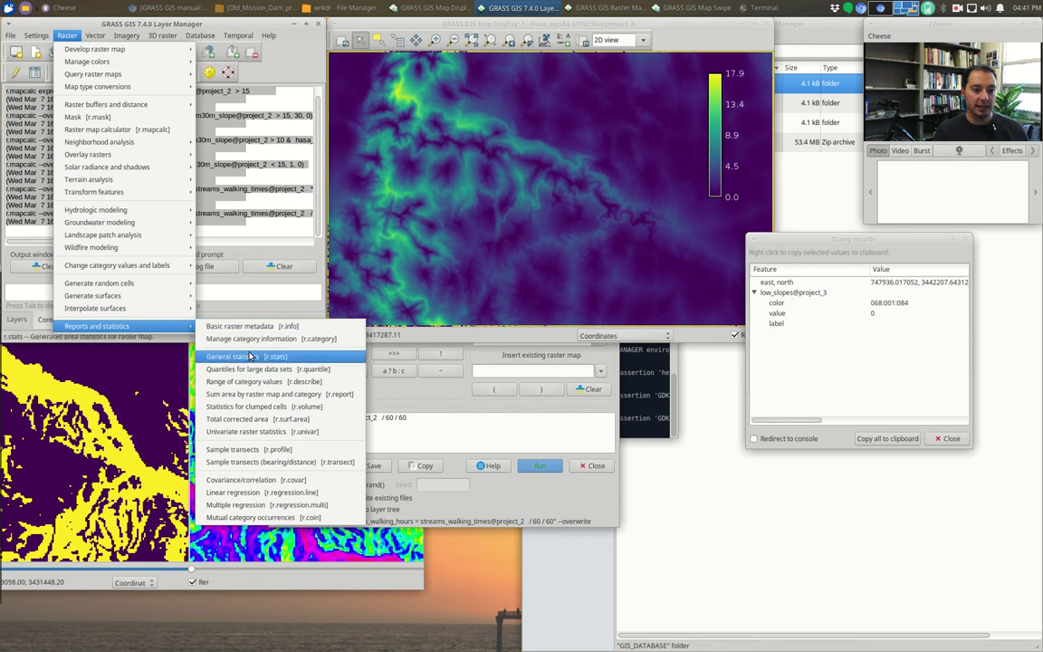
pyautogui.click(311, 434)
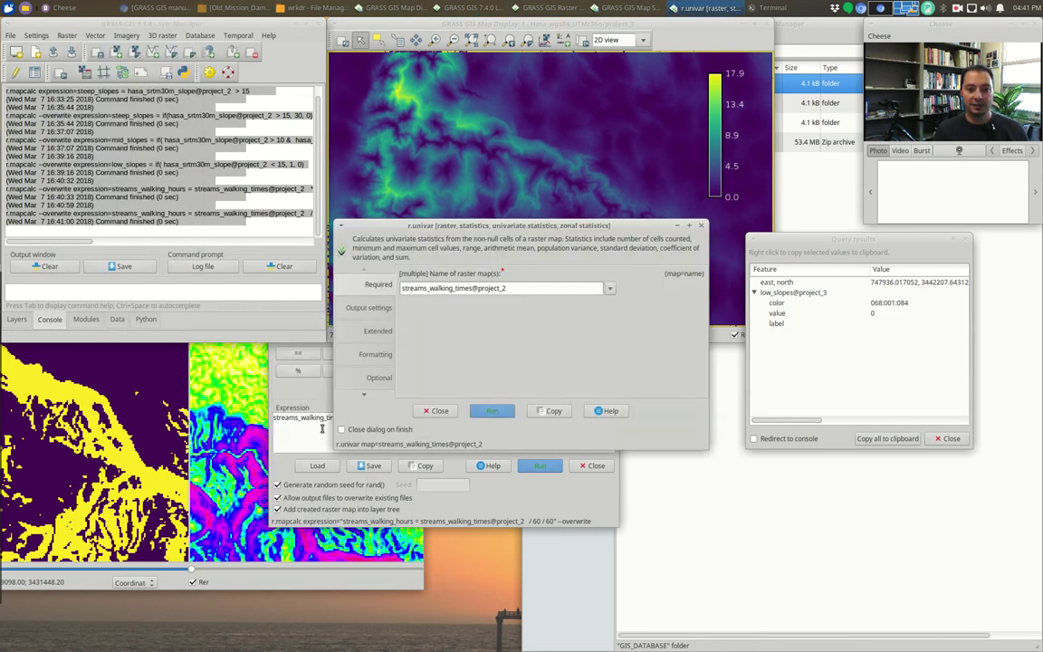
pyautogui.click(609, 288)
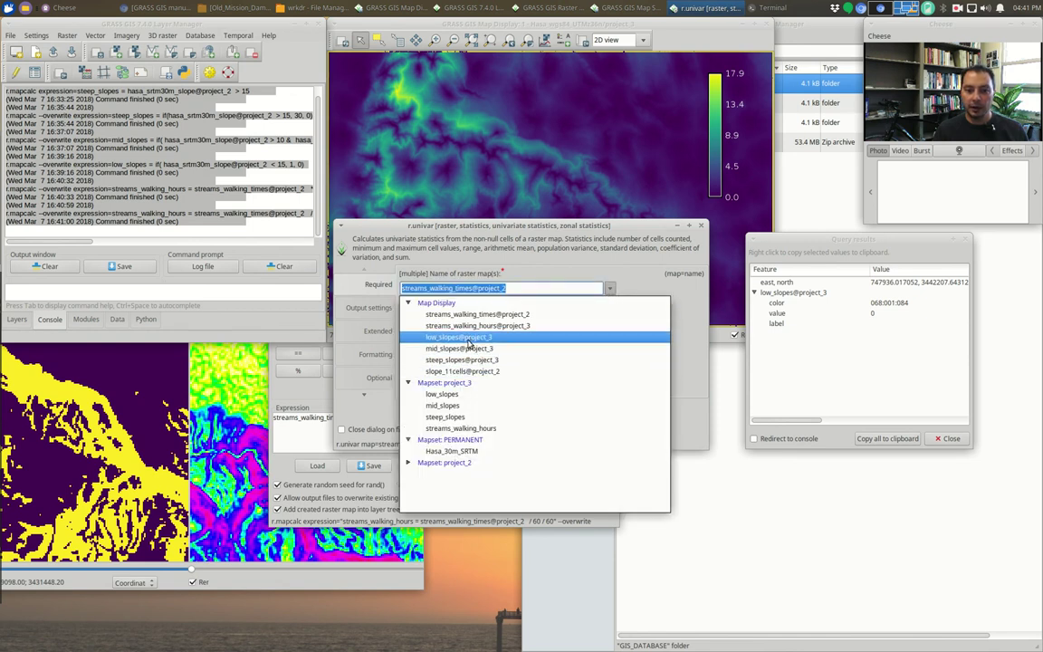
pyautogui.click(492, 326)
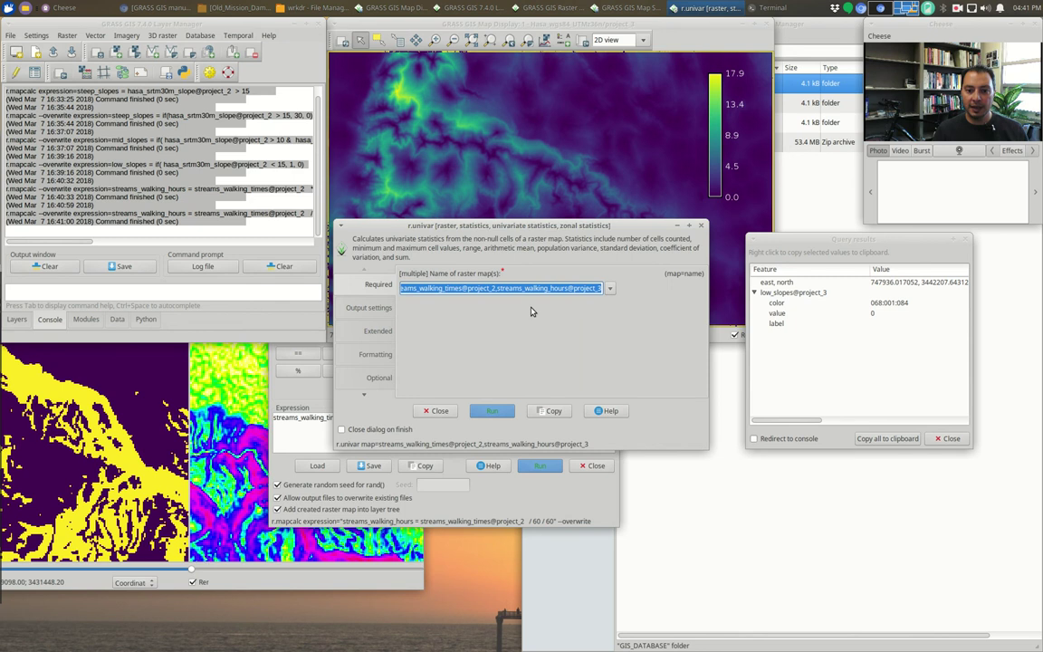
pyautogui.click(505, 288)
pyautogui.moveTo(503, 288); pyautogui.dragTo(335, 283)
pyautogui.press('BackSpace')
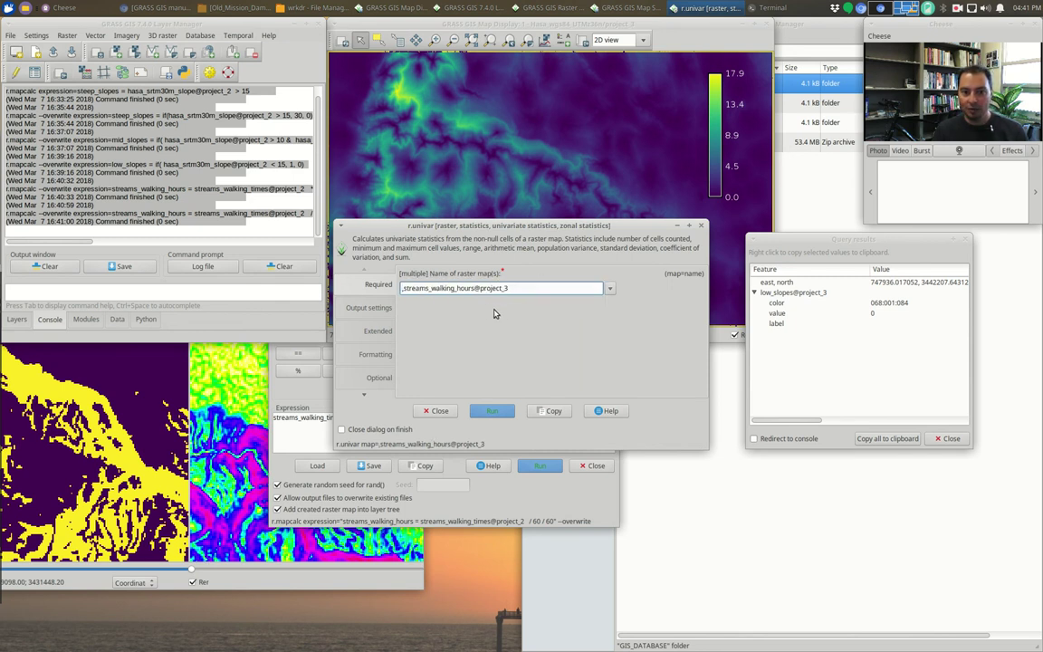
pyautogui.press('Delete')
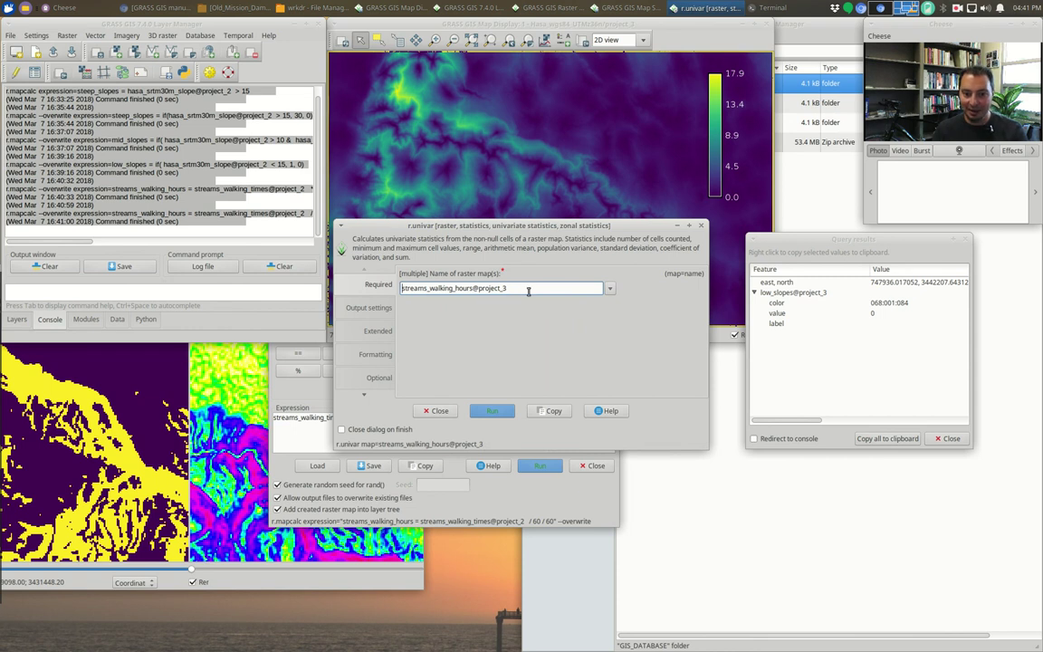
pyautogui.click(490, 411)
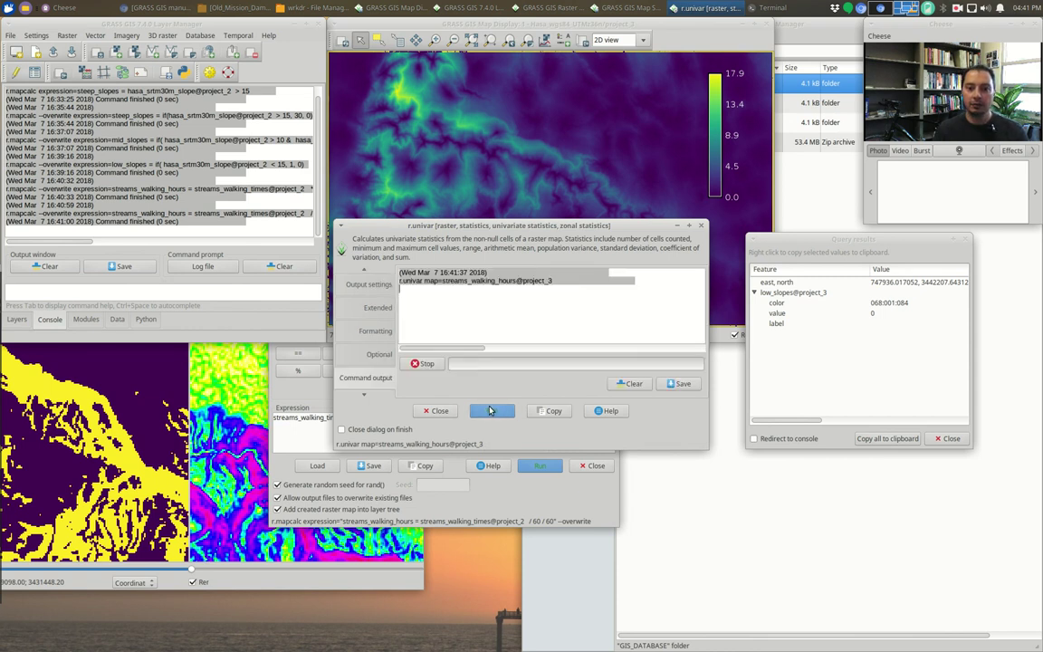
# Step: Enlarge the r.univar output and highlight the mean and standard deviation of the walking hours
pyautogui.moveTo(639, 228); pyautogui.dragTo(2, 228)
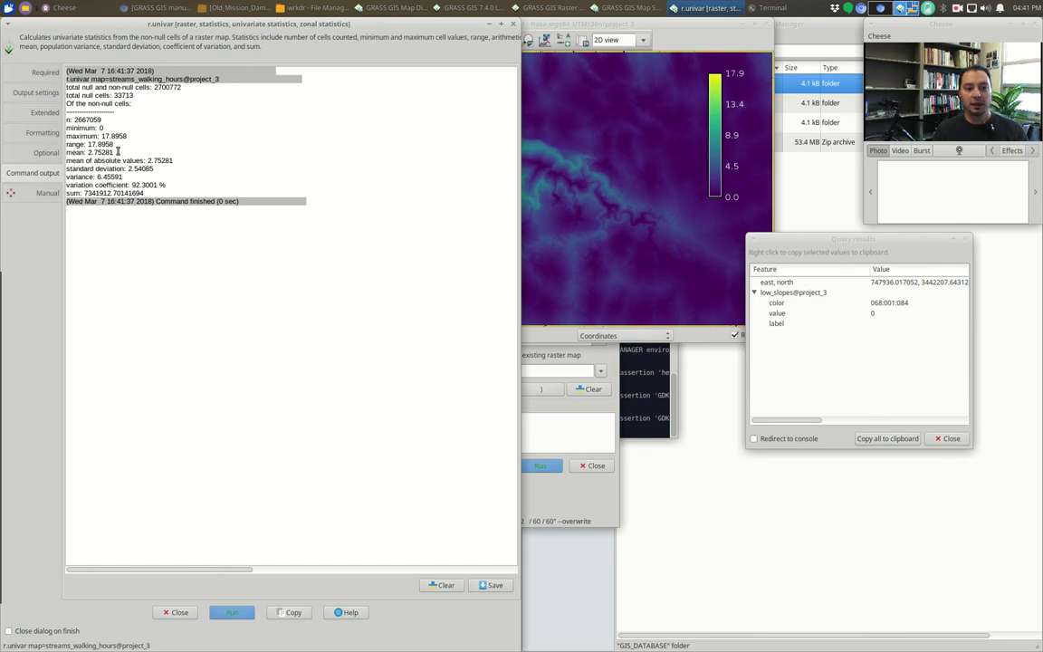
pyautogui.moveTo(87, 154); pyautogui.dragTo(117, 151)
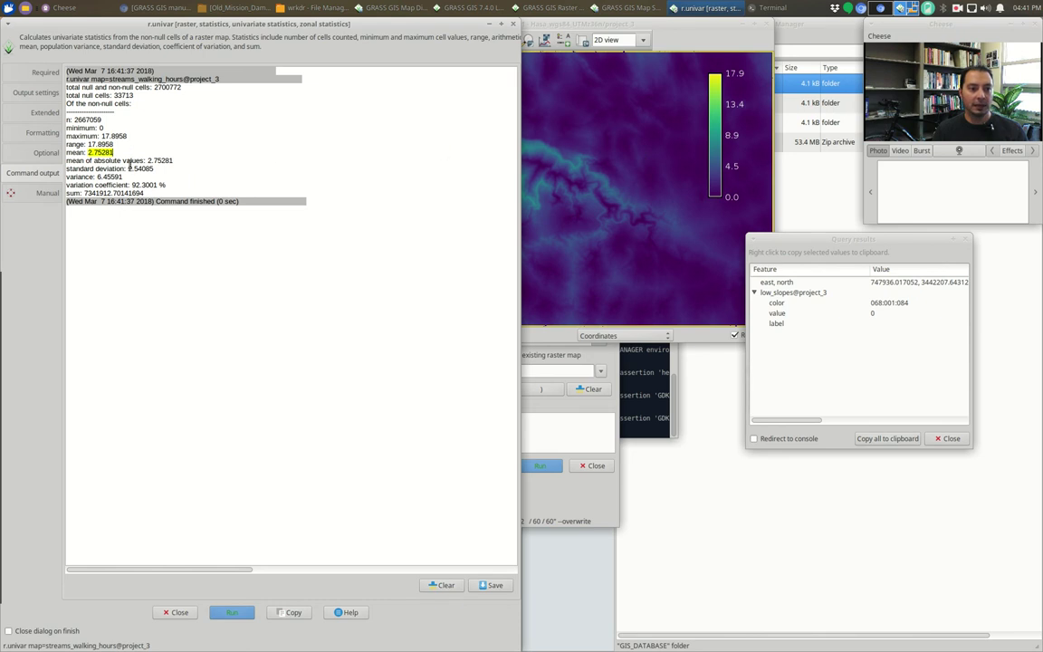
pyautogui.moveTo(126, 169); pyautogui.dragTo(154, 169)
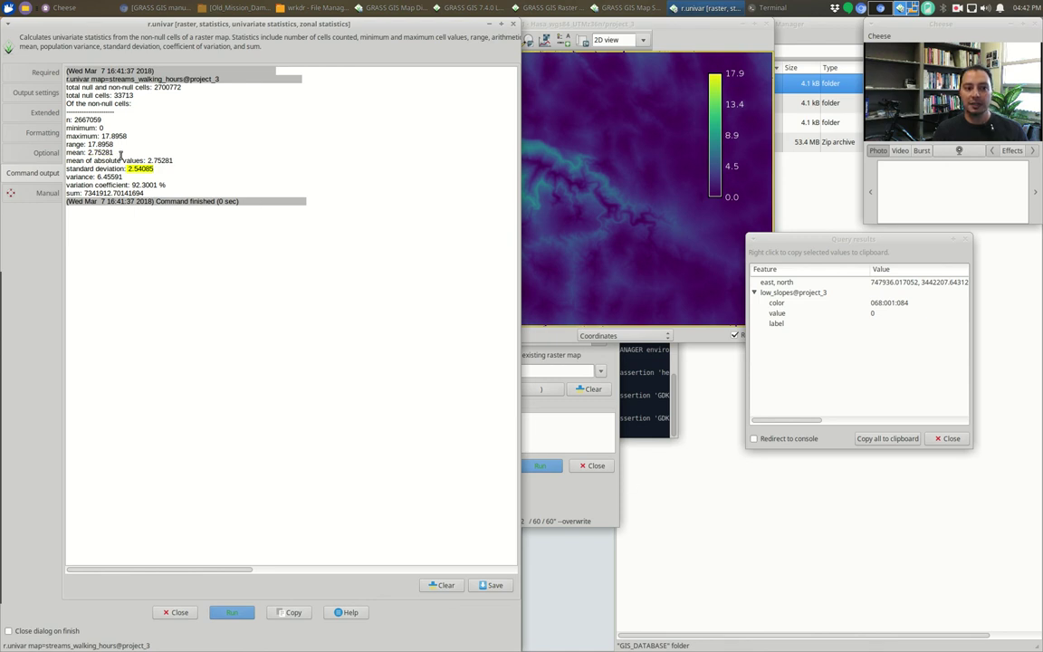
# Step: Bring the Raster Map Calculator forward beside the statistics output and clear its old expression
pyautogui.click(533, 415)
pyautogui.moveTo(477, 246); pyautogui.dragTo(687, 260)
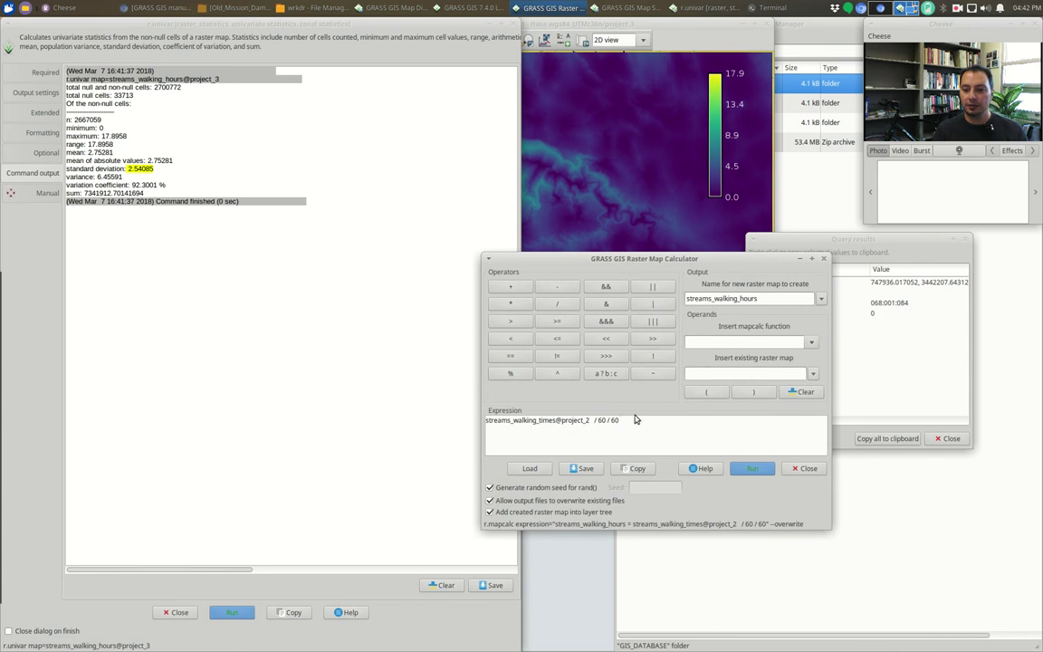
pyautogui.hotkey('ctrl', 'a')
pyautogui.press('BackSpace')
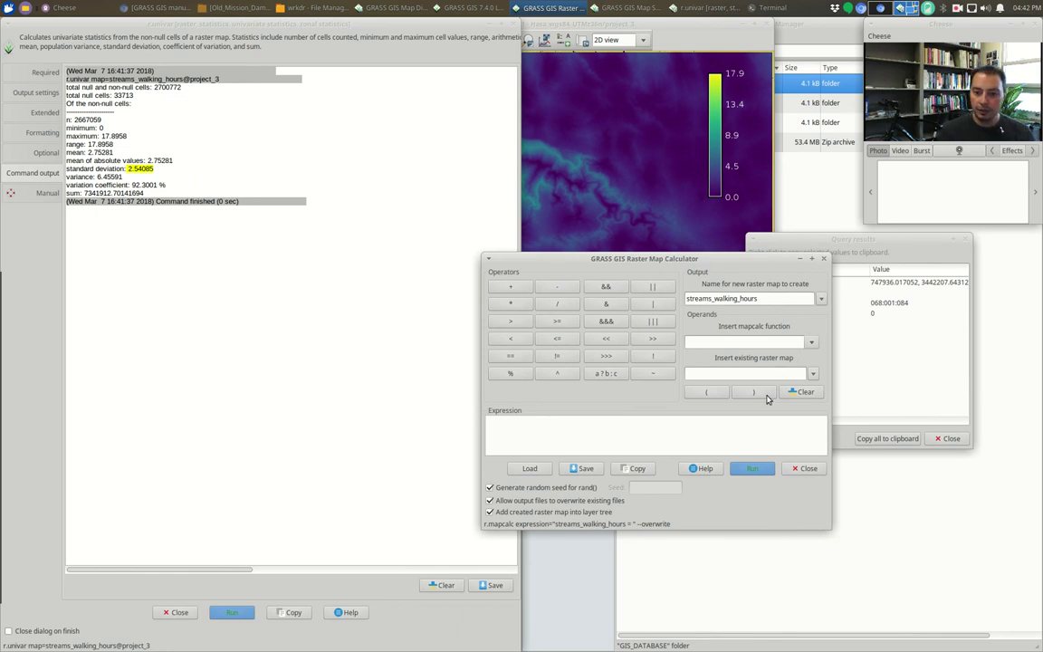
# Step: Build an if() expression that tests whether streams_walking_hours from project_3 is <= 2.75281
pyautogui.click(811, 344)
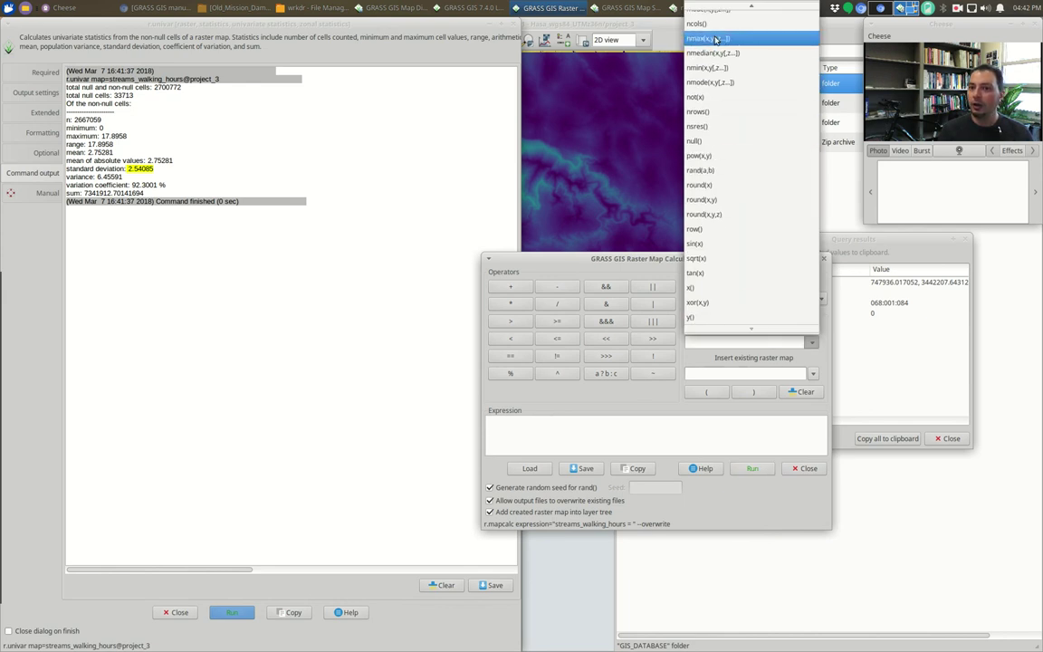
pyautogui.scroll(6, 696, 91)
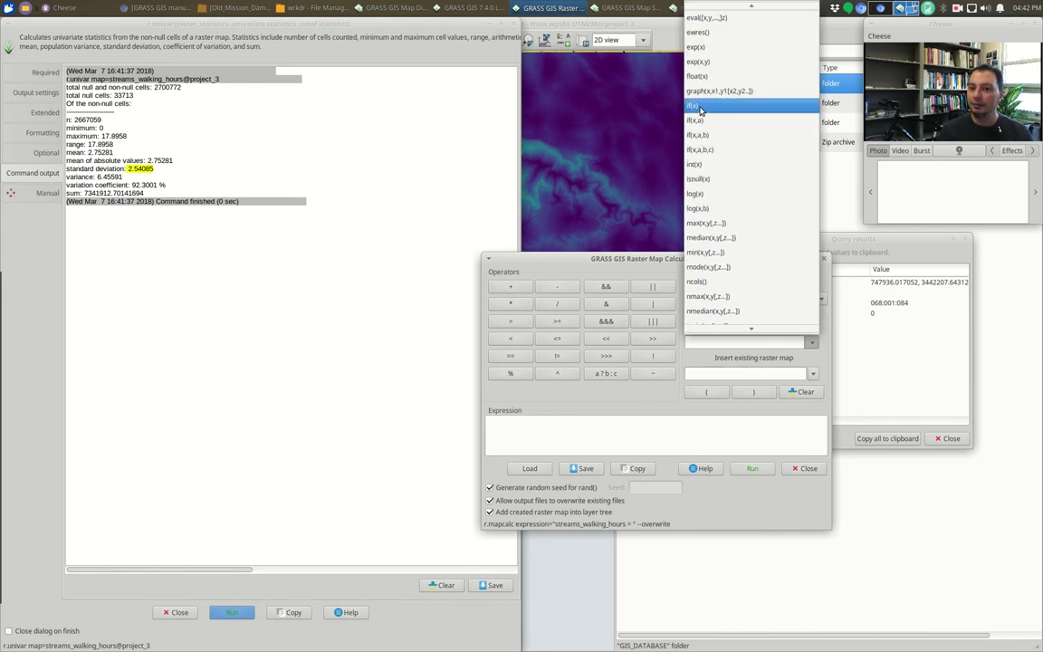
pyautogui.click(699, 115)
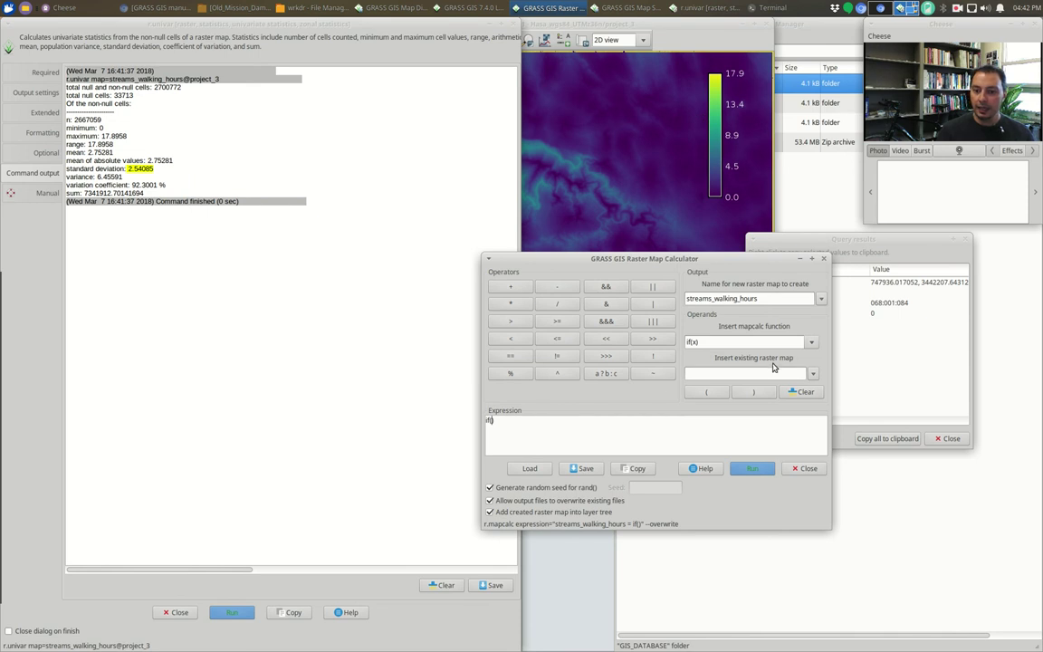
pyautogui.click(812, 373)
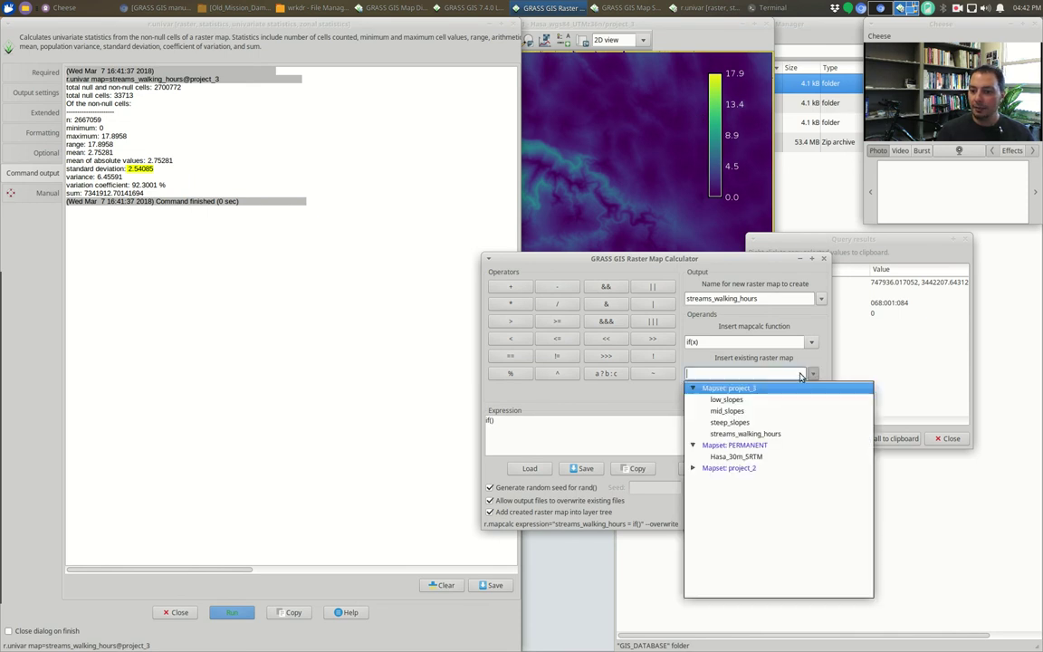
pyautogui.click(736, 433)
pyautogui.click(600, 420)
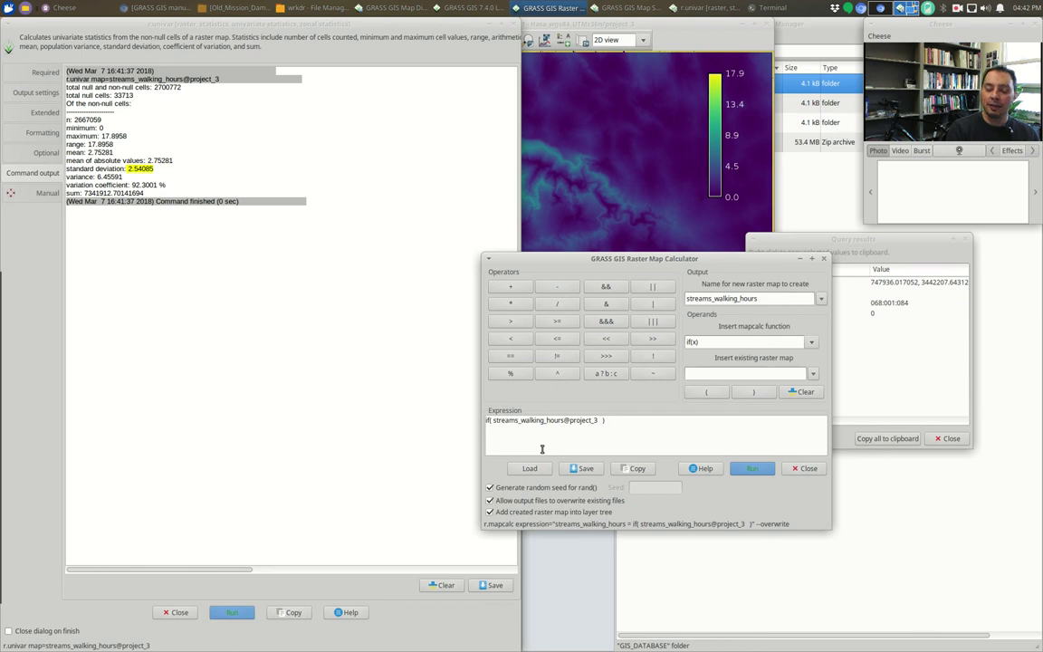
pyautogui.write('<')
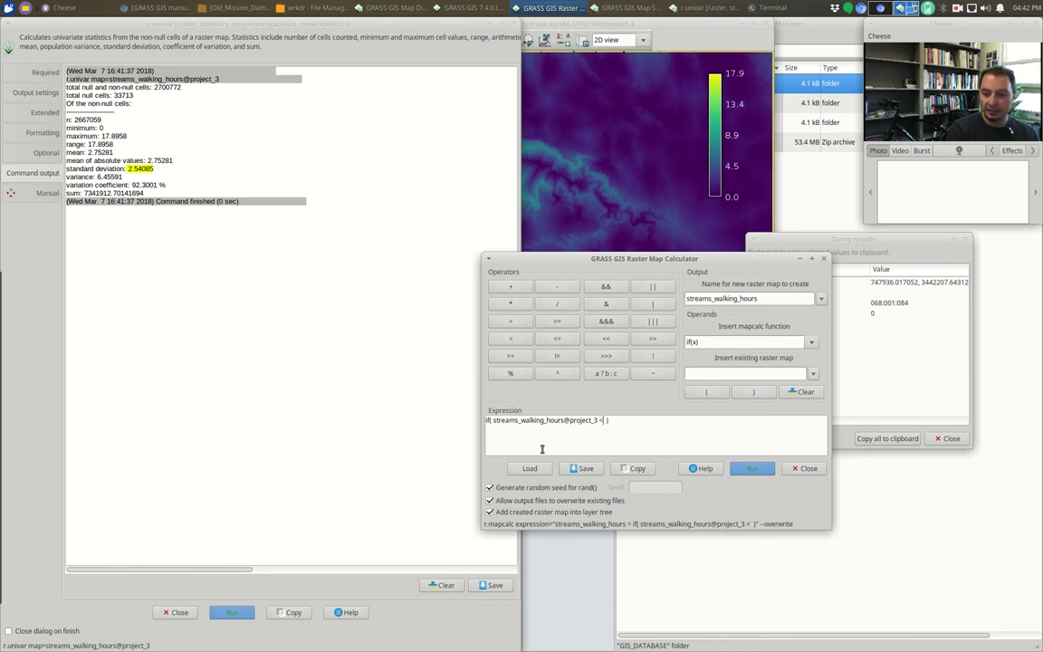
pyautogui.write('=')
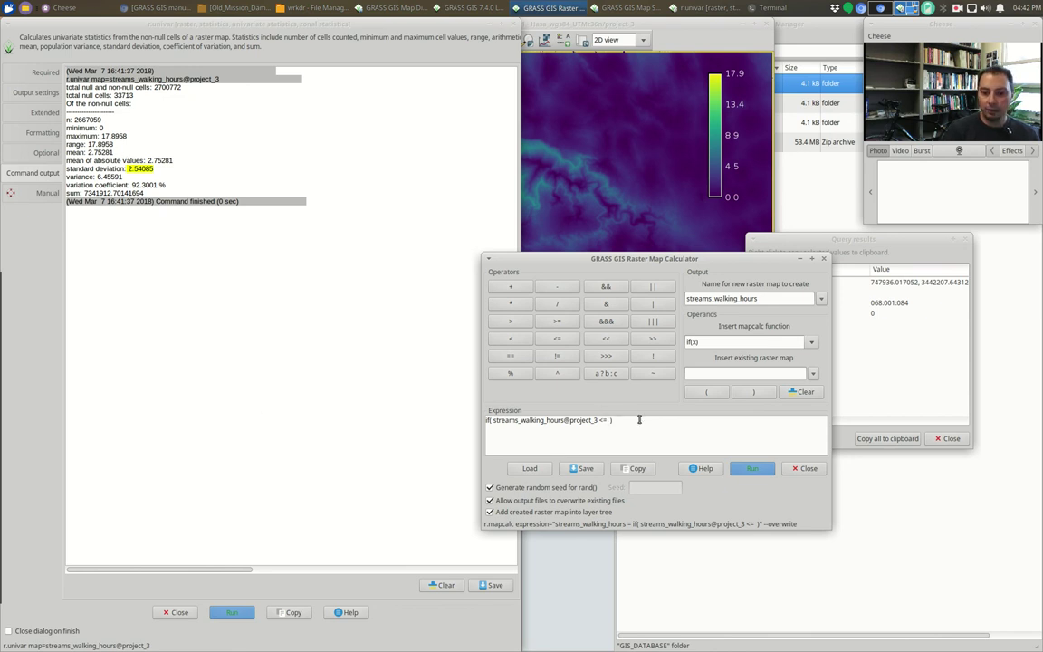
pyautogui.write('2.75')
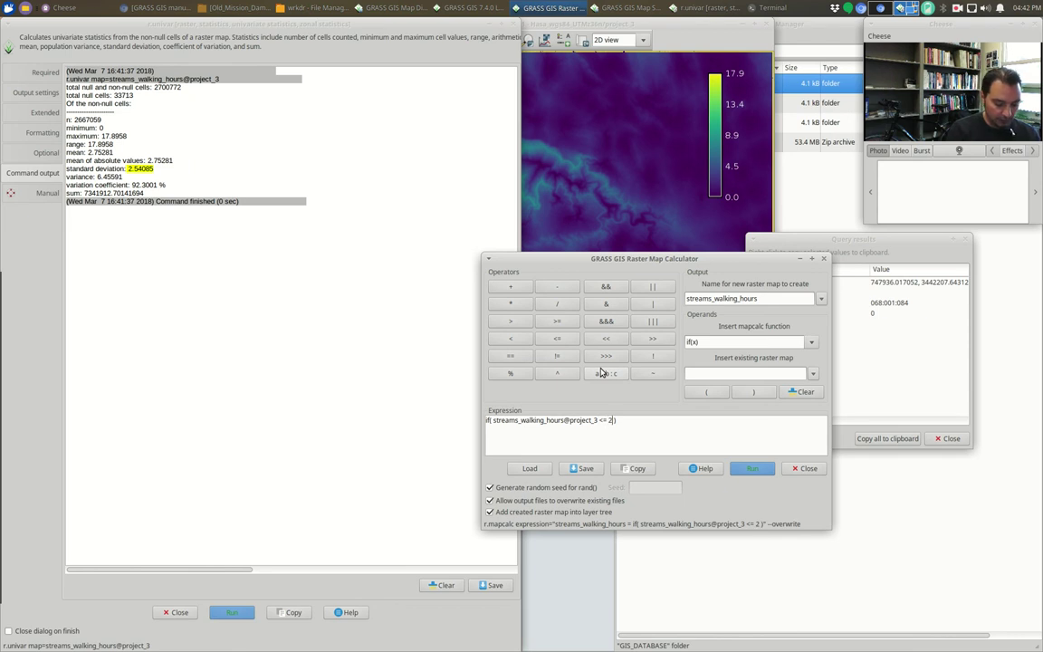
pyautogui.write('281')
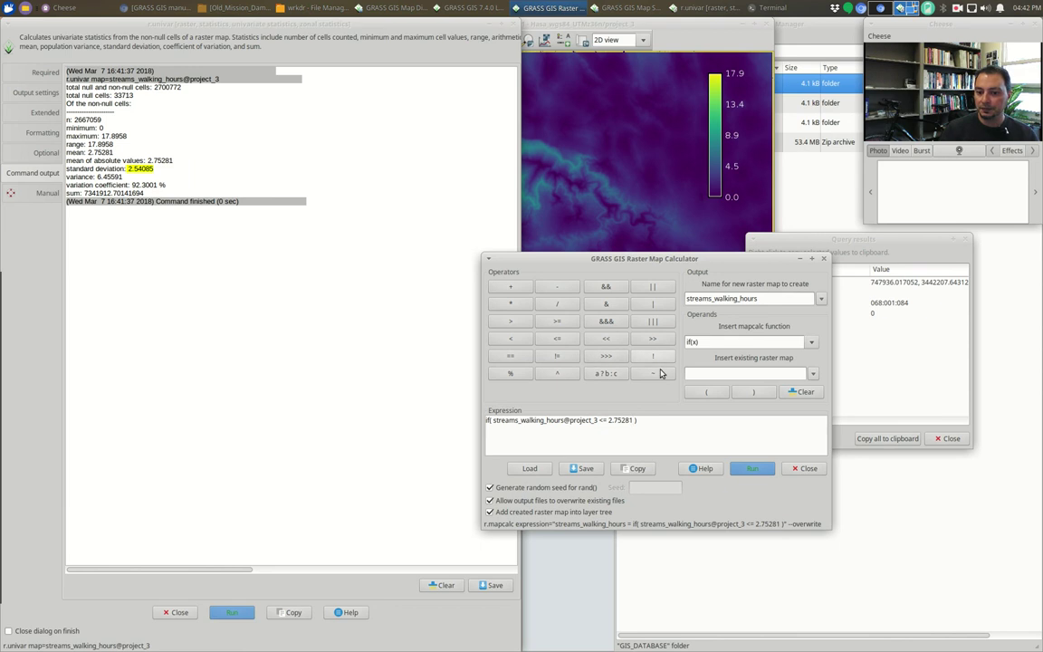
# Step: Name the output raster close_to_streams, run the calculation, and bring the map display to the front
pyautogui.click(756, 299)
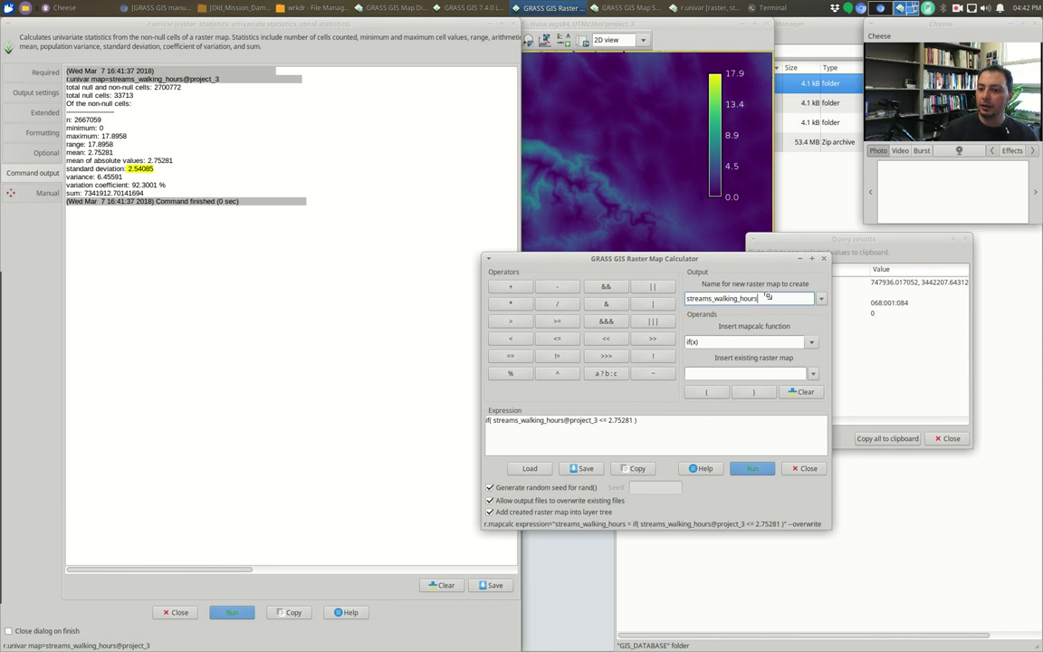
pyautogui.doubleClick(759, 298)
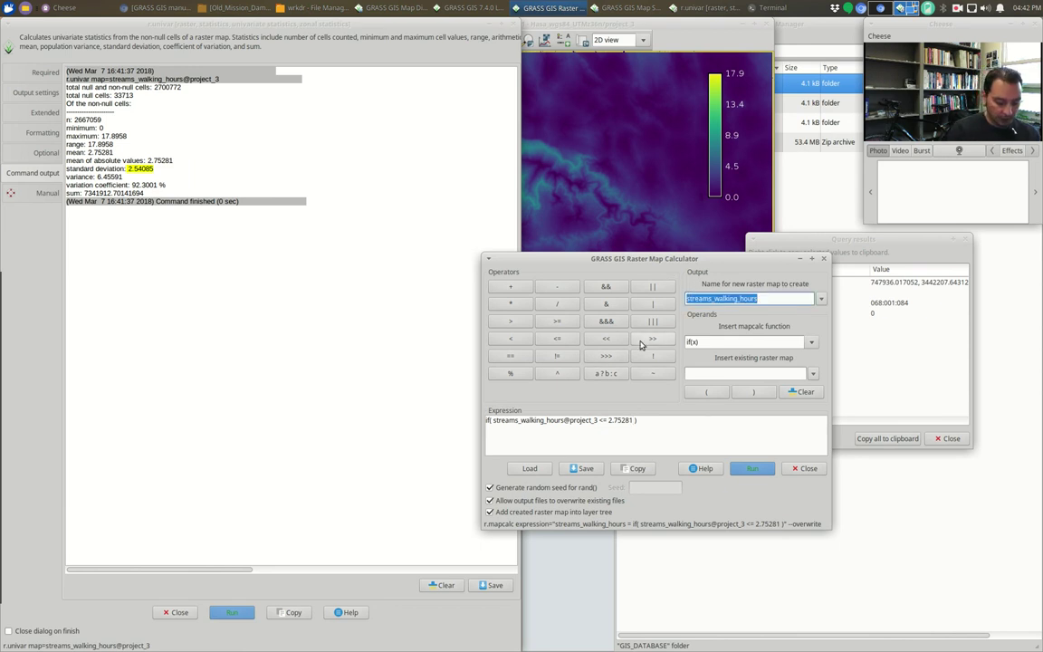
pyautogui.write('close_to_treams')
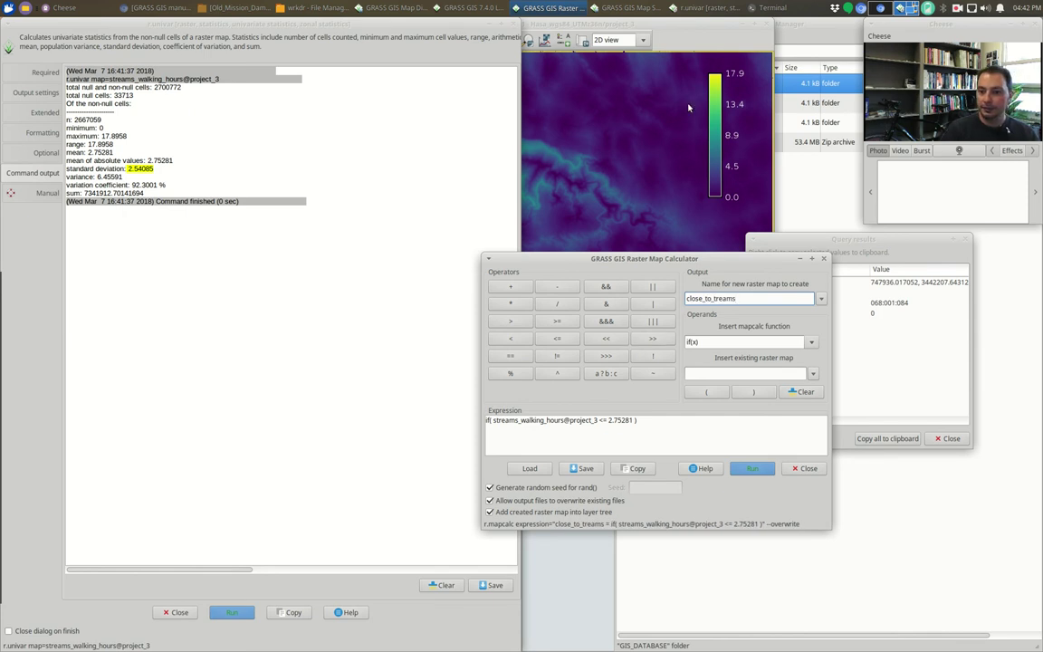
pyautogui.click(712, 298)
pyautogui.write('s')
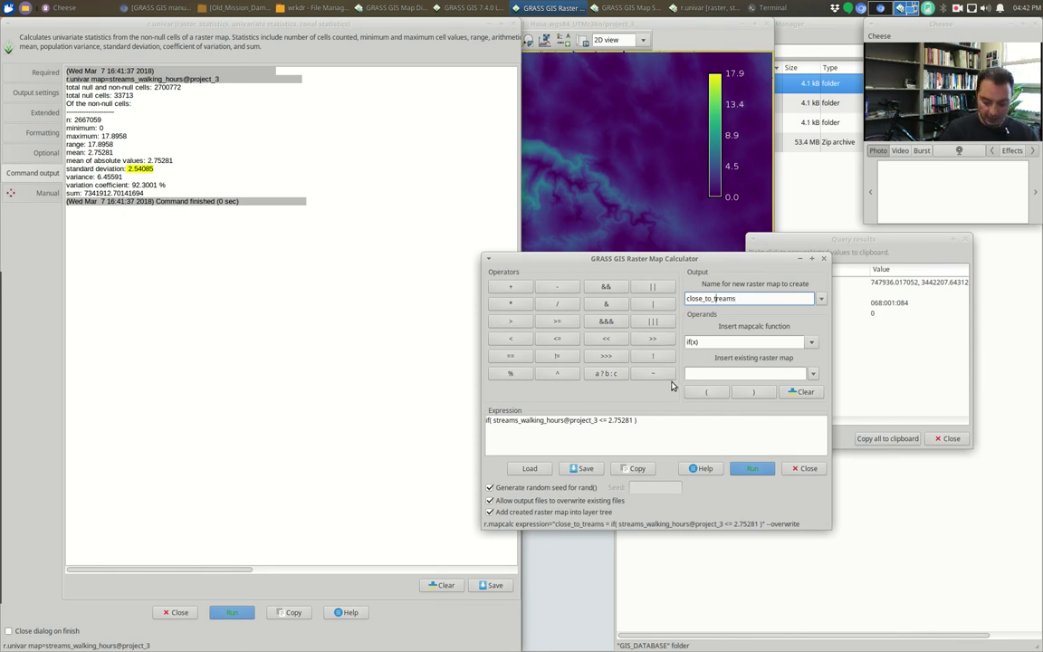
pyautogui.click(752, 470)
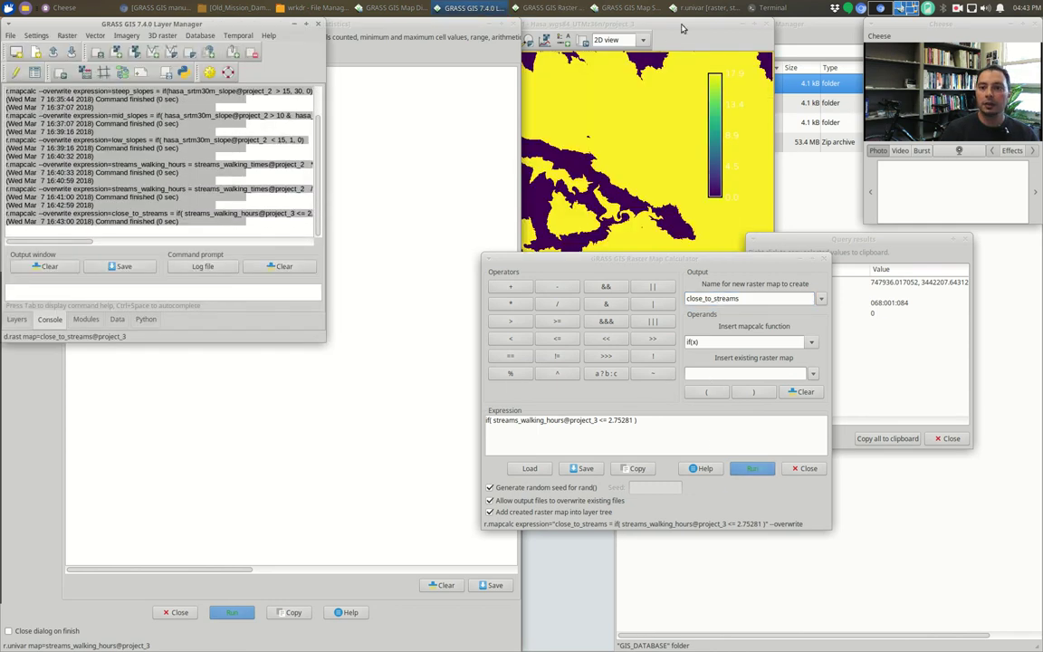
pyautogui.click(617, 25)
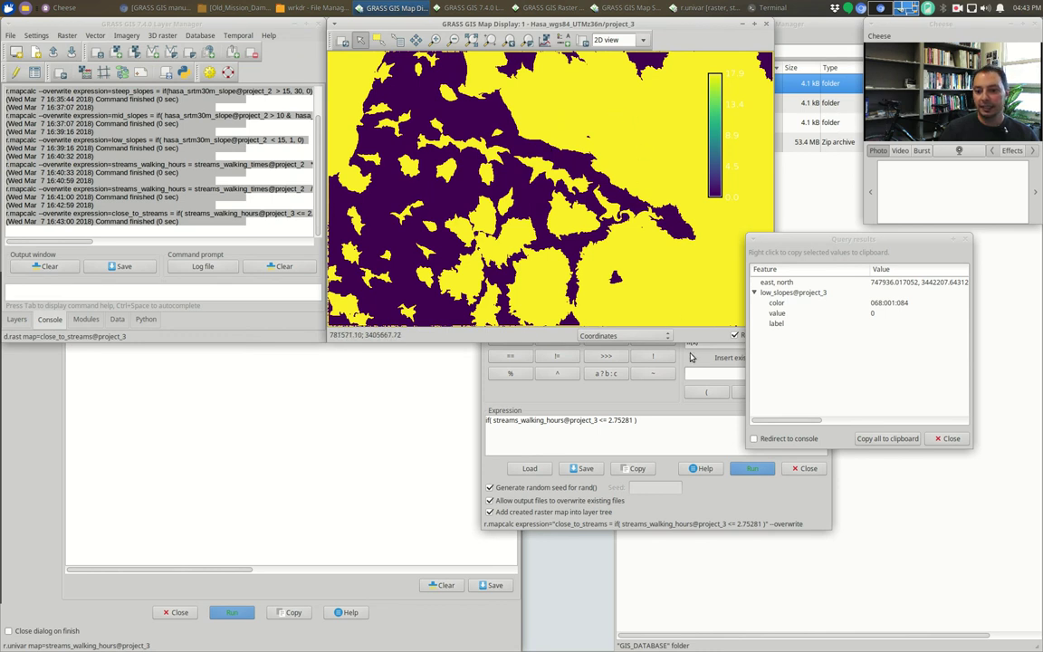
pyautogui.click(600, 420)
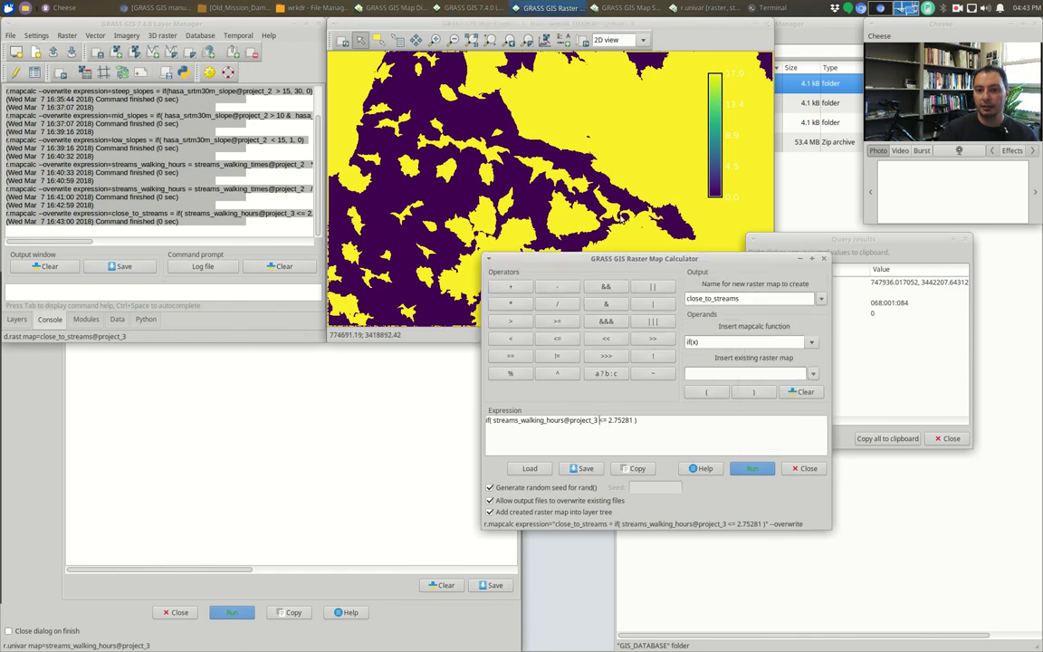
pyautogui.click(359, 43)
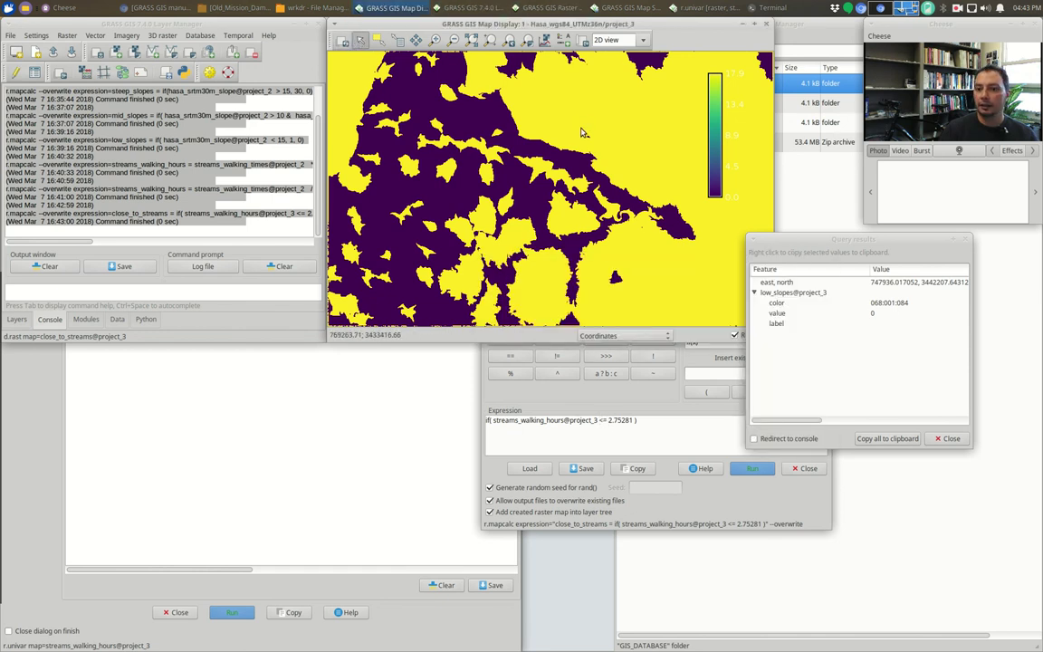
# Step: Add the streams vector map from project_2 as a layer over the close_to_streams raster
pyautogui.click(17, 318)
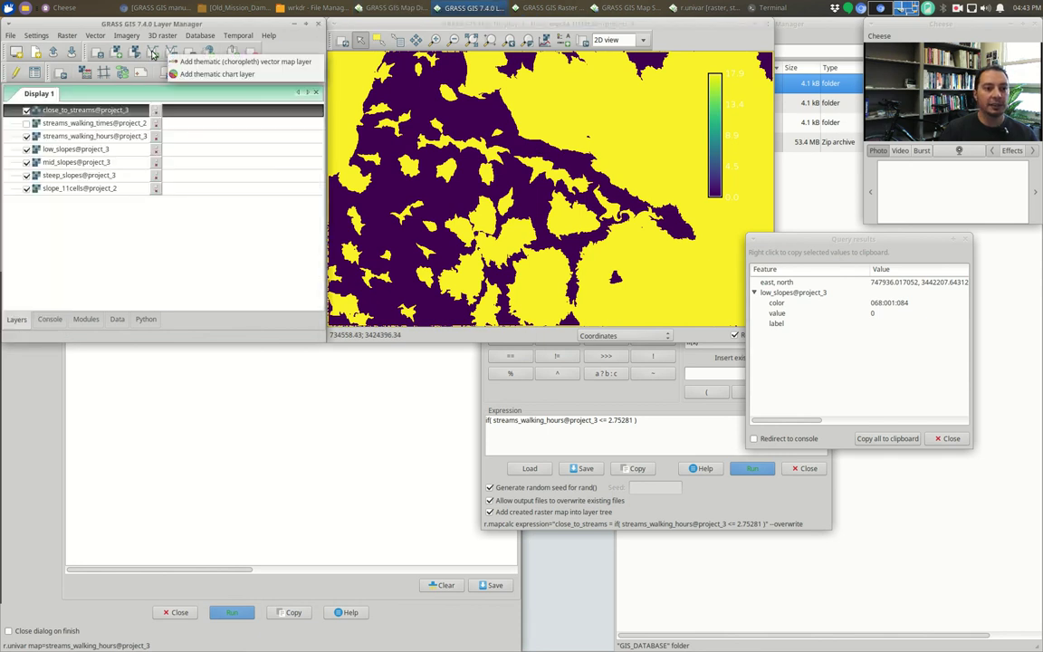
pyautogui.click(153, 53)
pyautogui.click(186, 136)
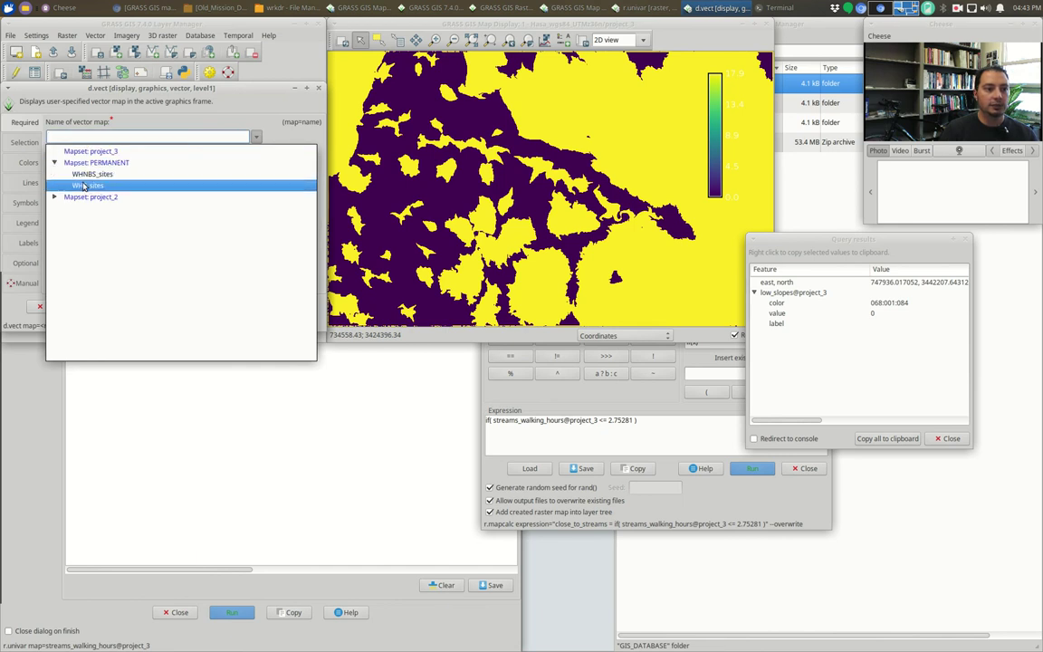
pyautogui.click(56, 196)
pyautogui.click(88, 212)
pyautogui.click(171, 306)
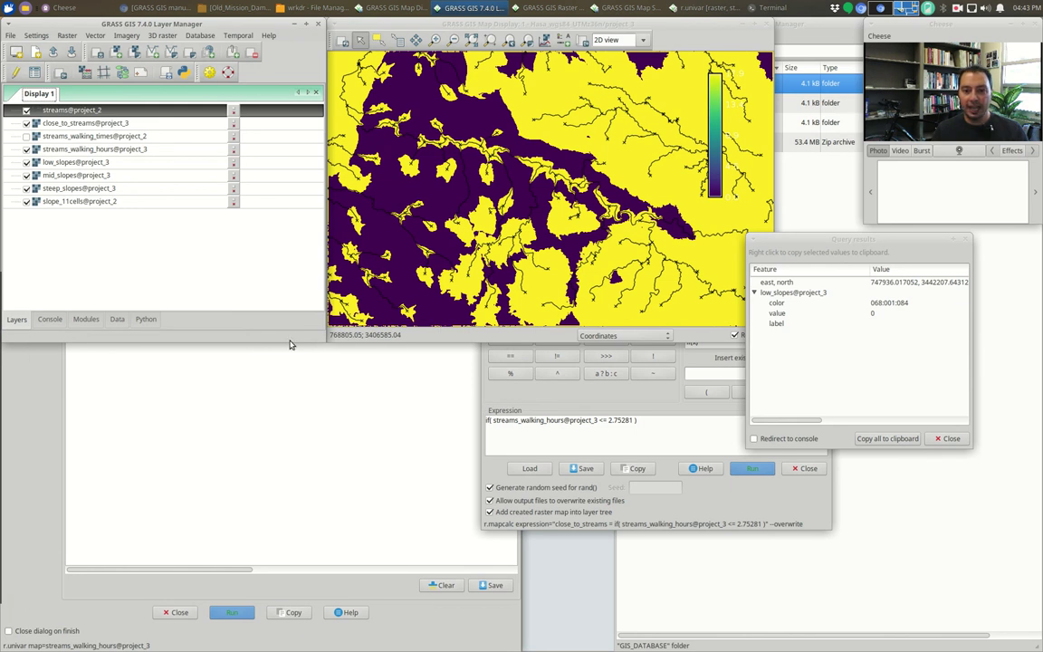
# Step: Show the univariate statistics and add the mean and standard deviation in the desktop calculator as 2.75281+2.54085
pyautogui.click(215, 497)
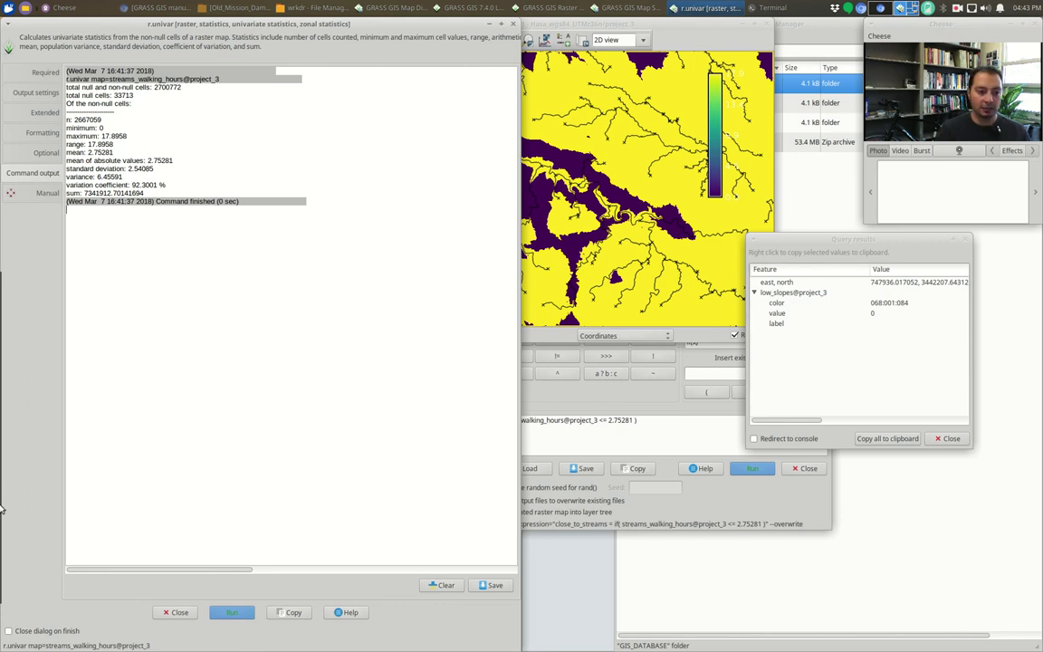
pyautogui.moveTo(3, 457)
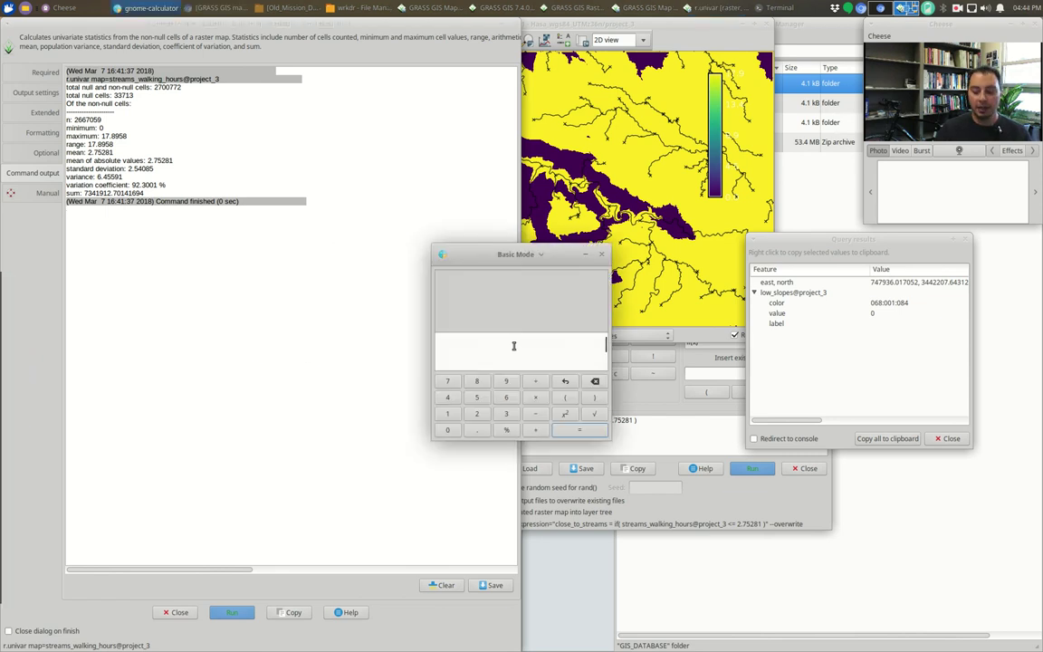
pyautogui.write('2.75')
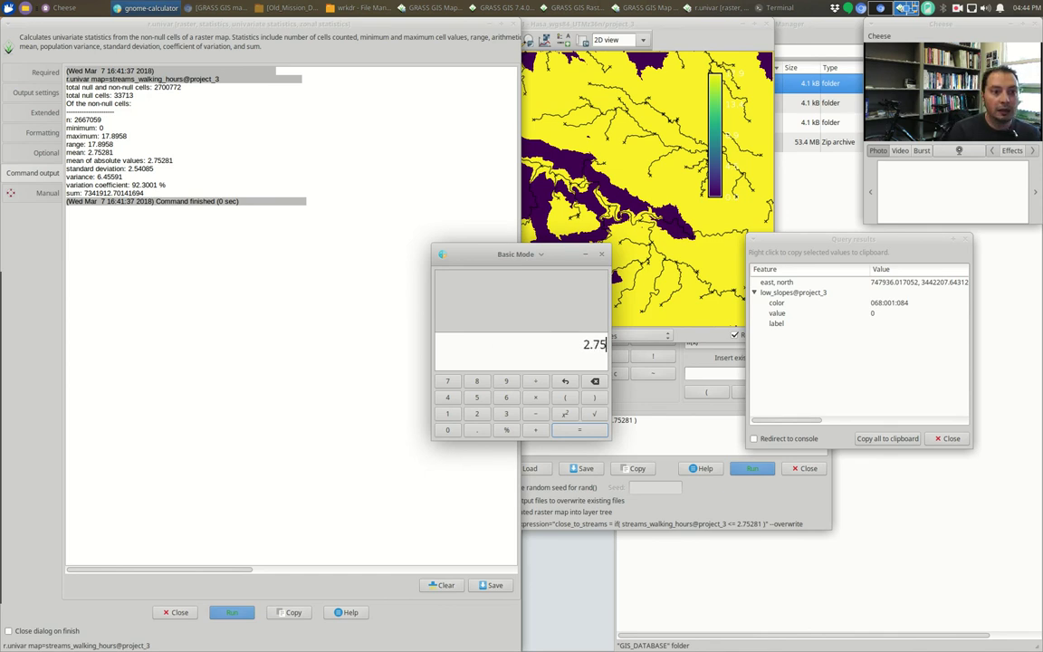
pyautogui.write('28')
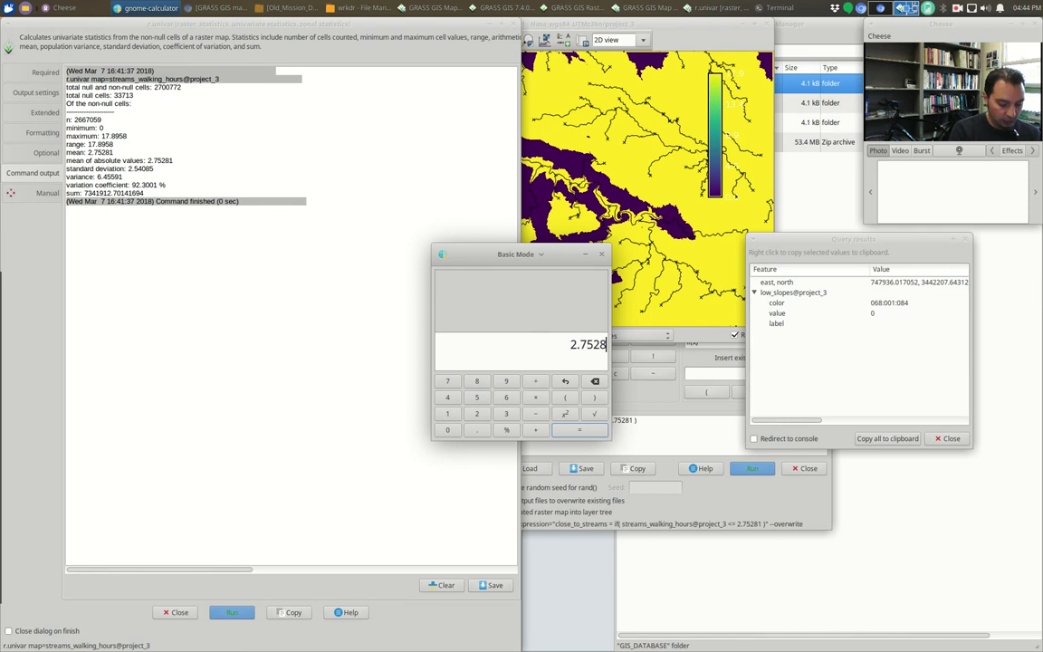
pyautogui.write('1+')
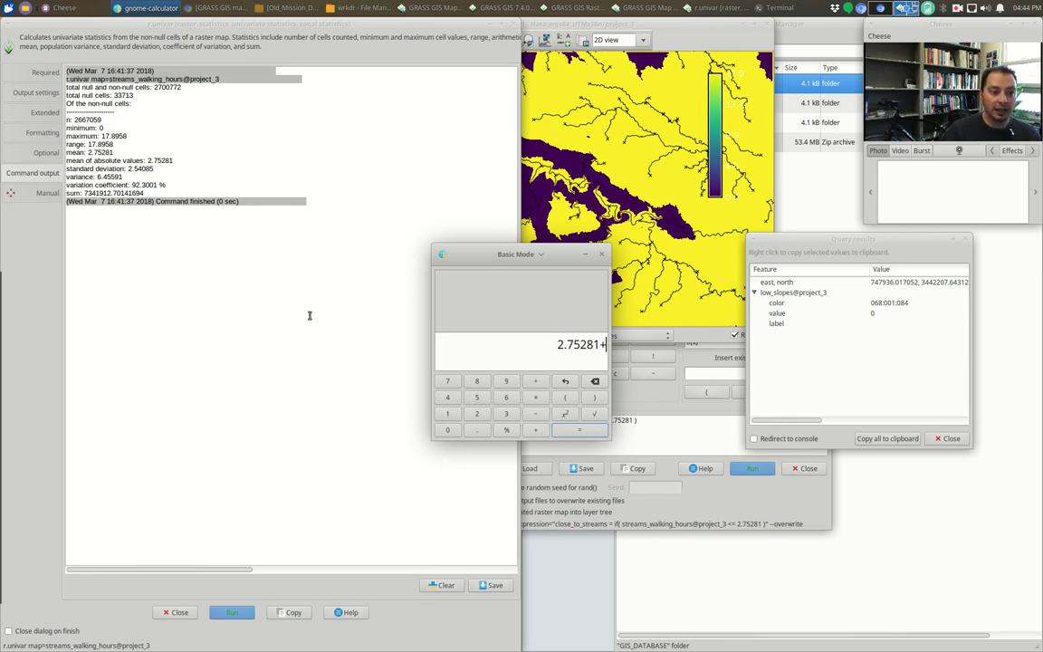
pyautogui.write('2.4')
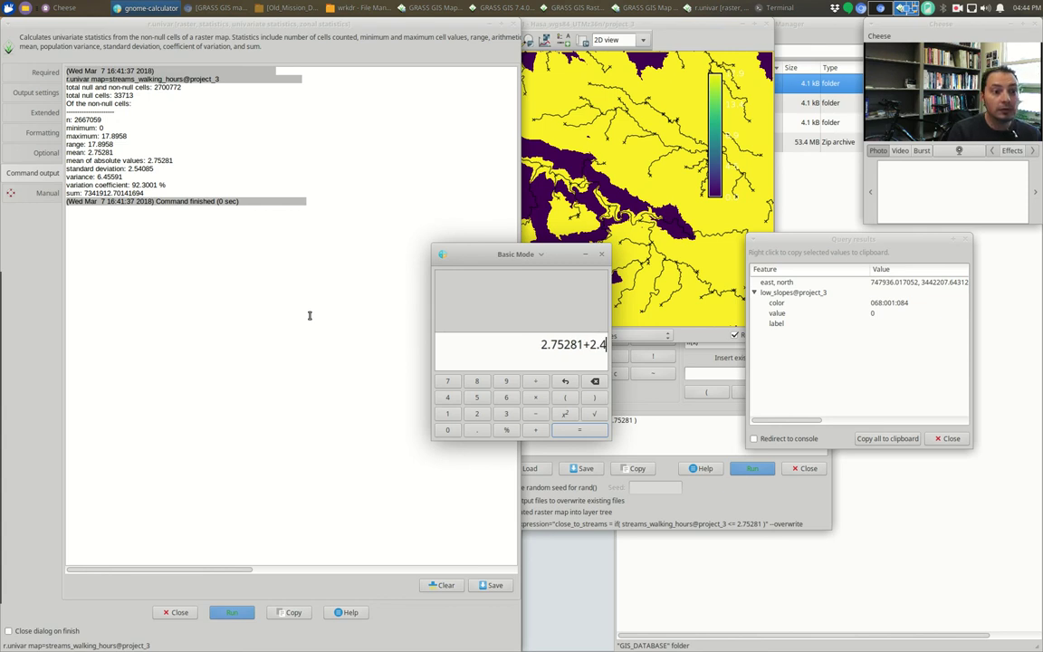
pyautogui.press('BackSpace')
pyautogui.write('54')
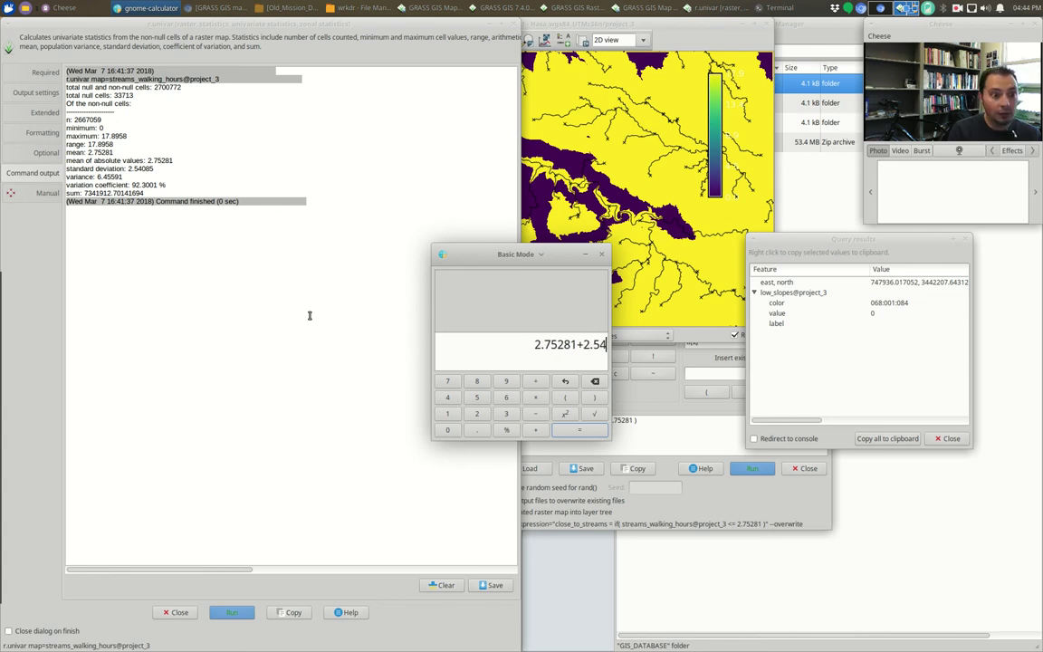
pyautogui.write('085')
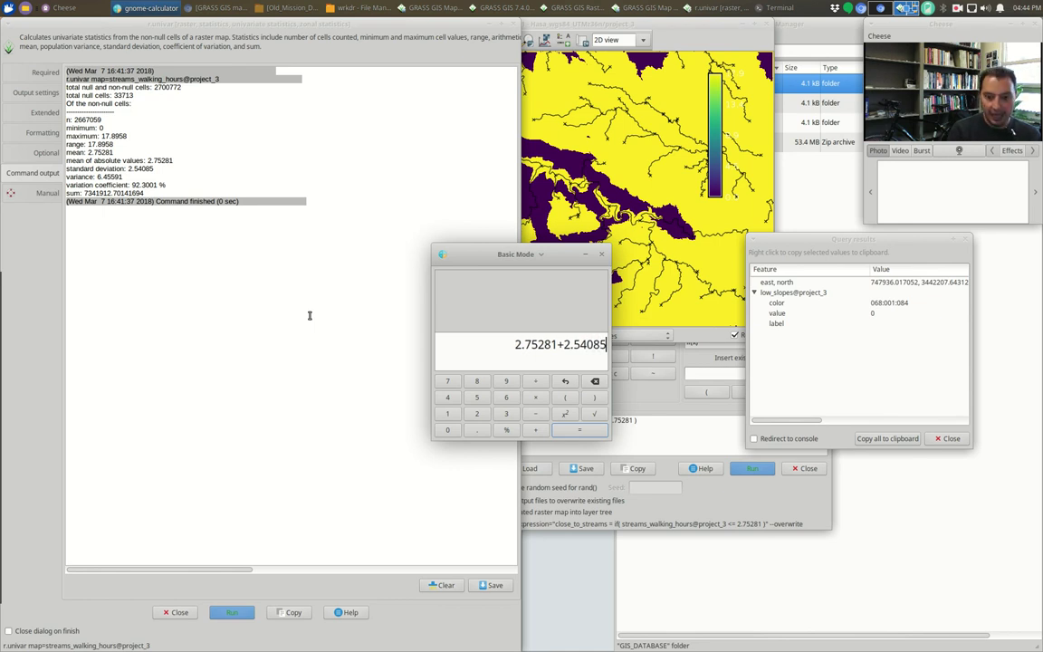
pyautogui.press('Return')
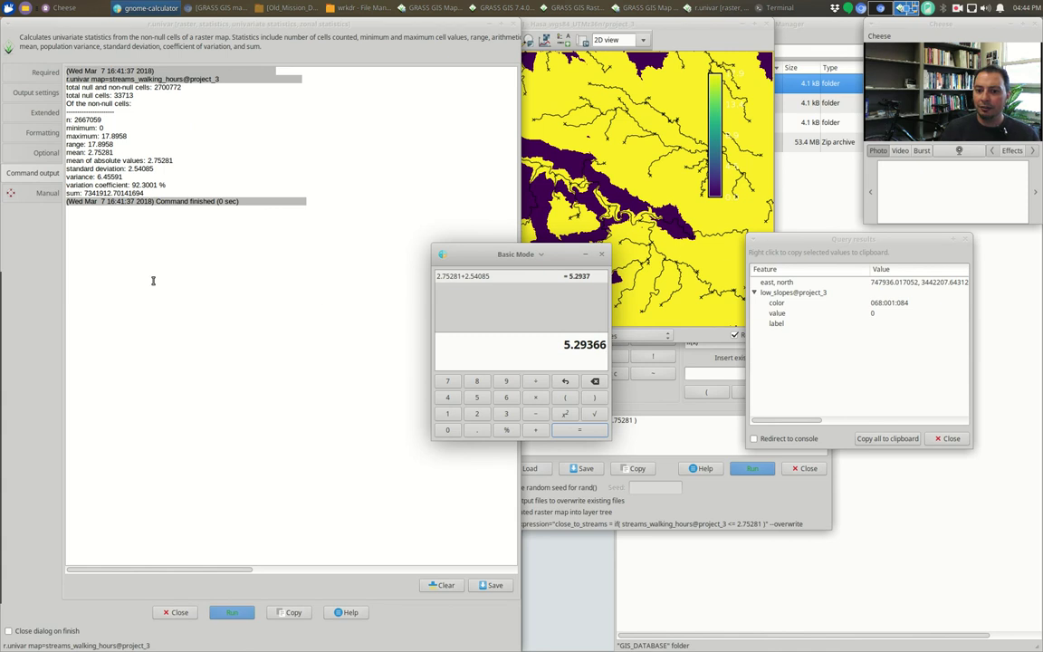
# Step: Replace the threshold in the close_to_streams expression with the copied sum 5.29366, rerun it, and bring the map display forward
pyautogui.moveTo(561, 344); pyautogui.dragTo(611, 341)
pyautogui.hotkey('ctrl', 'c')
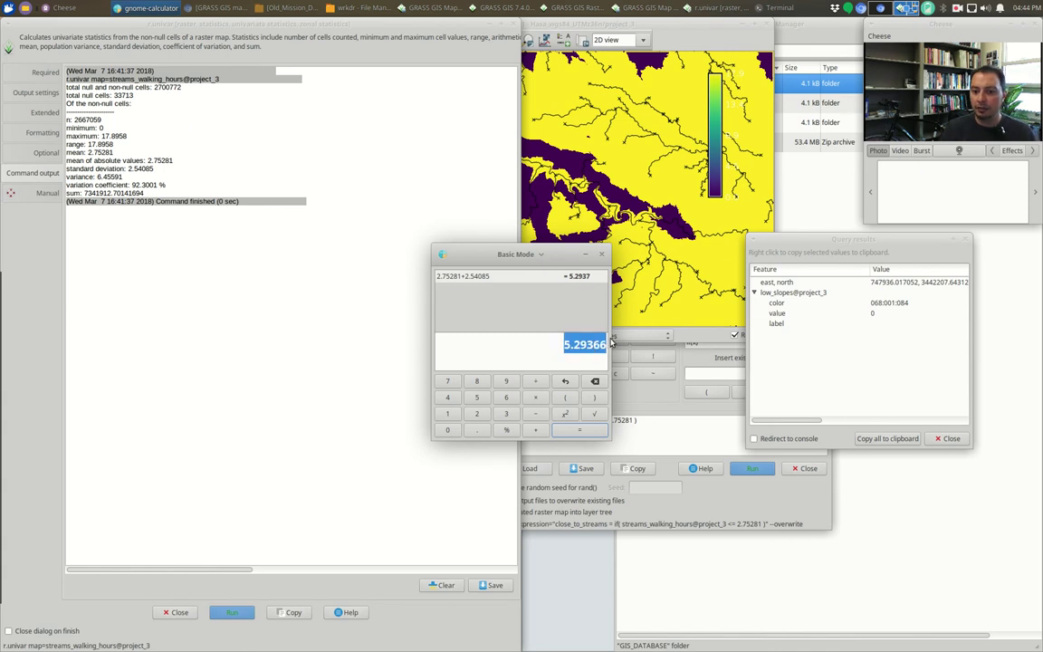
pyautogui.click(634, 421)
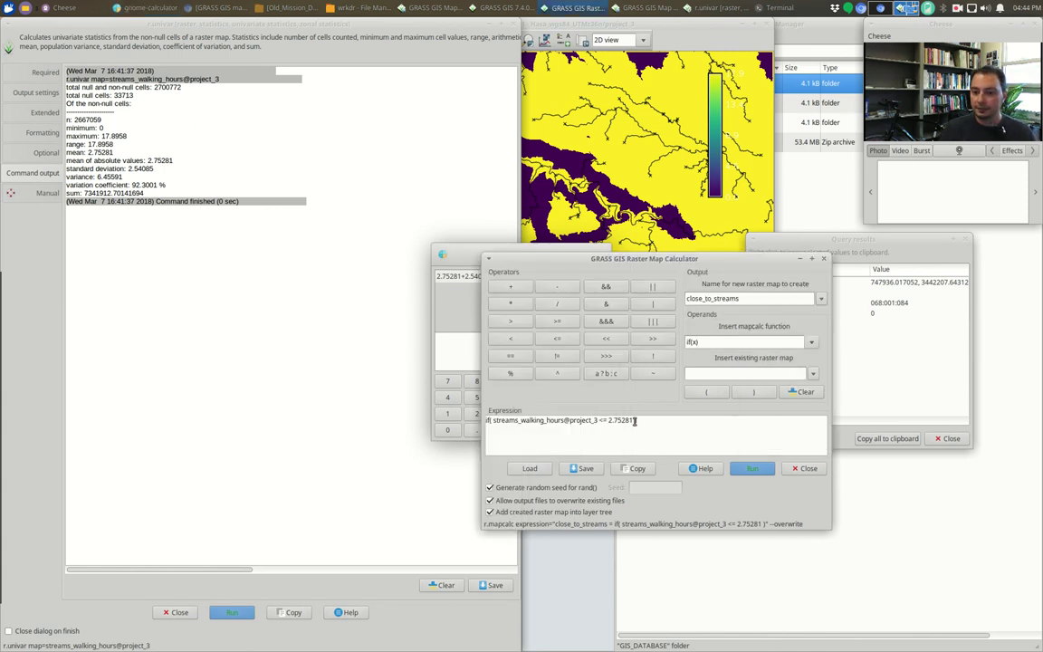
pyautogui.moveTo(635, 420); pyautogui.dragTo(607, 419)
pyautogui.hotkey('ctrl', 'v')
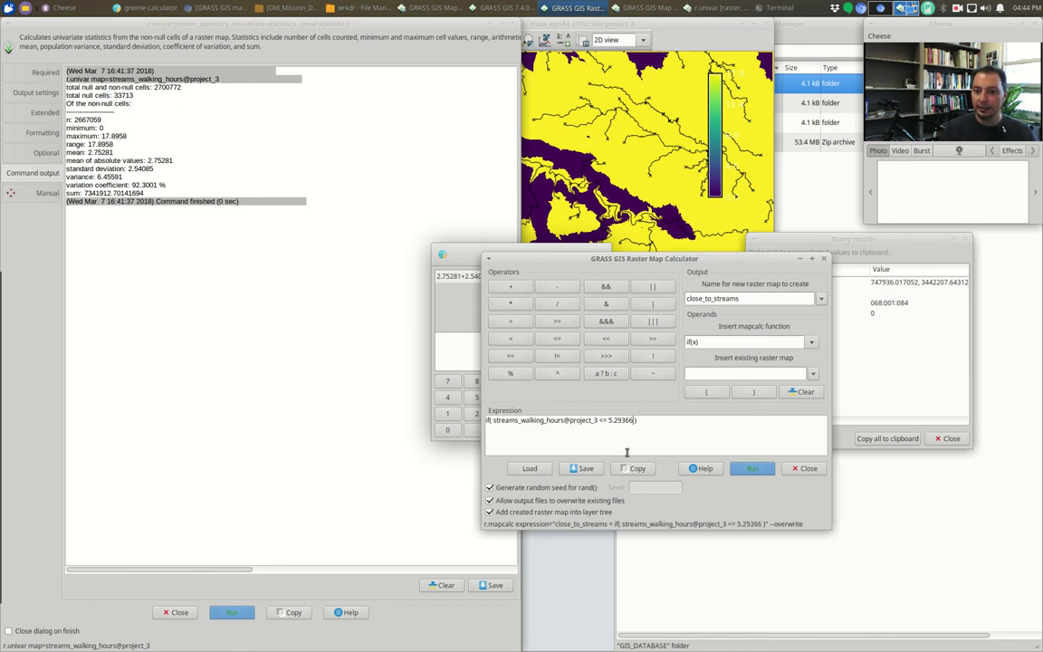
pyautogui.click(751, 467)
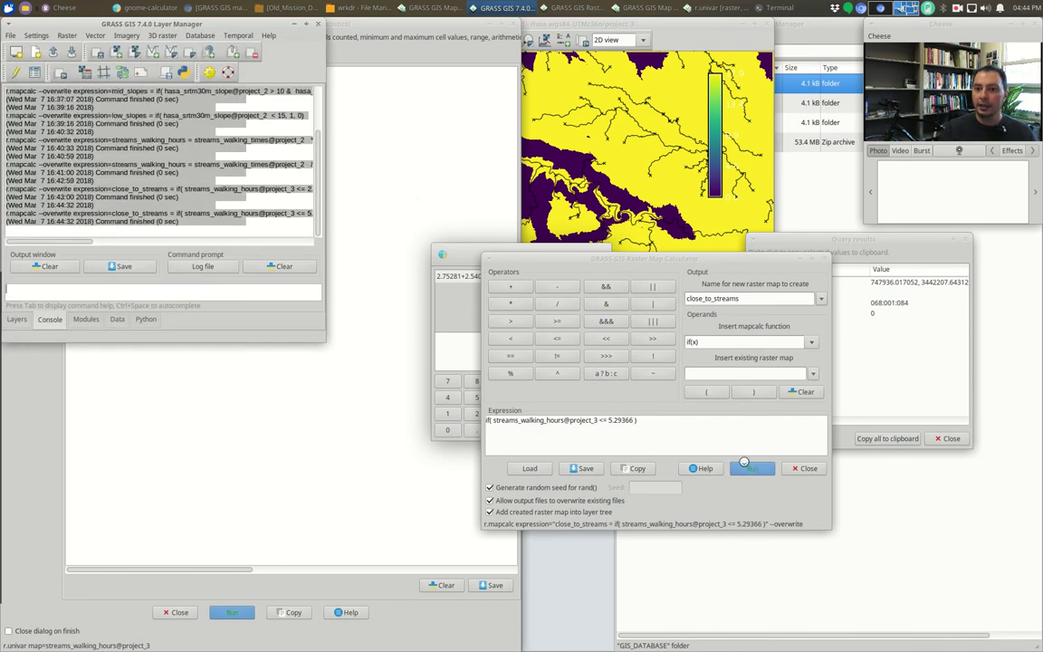
pyautogui.click(619, 31)
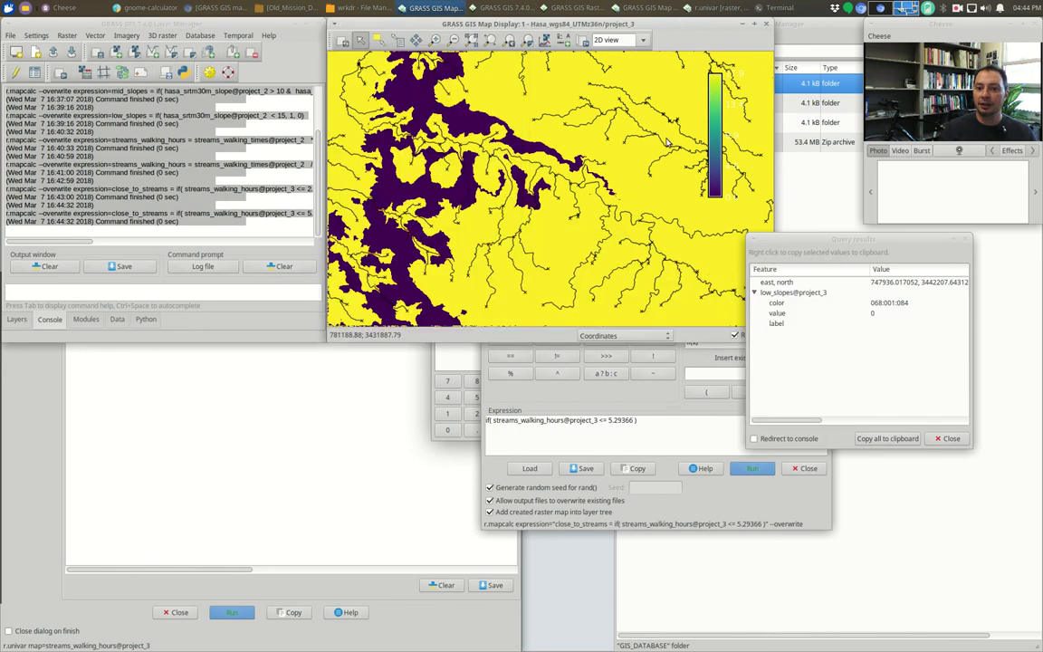
# Step: Return to the desktop calculator, compute 2.75281−2.54085, and select the result
pyautogui.click(617, 437)
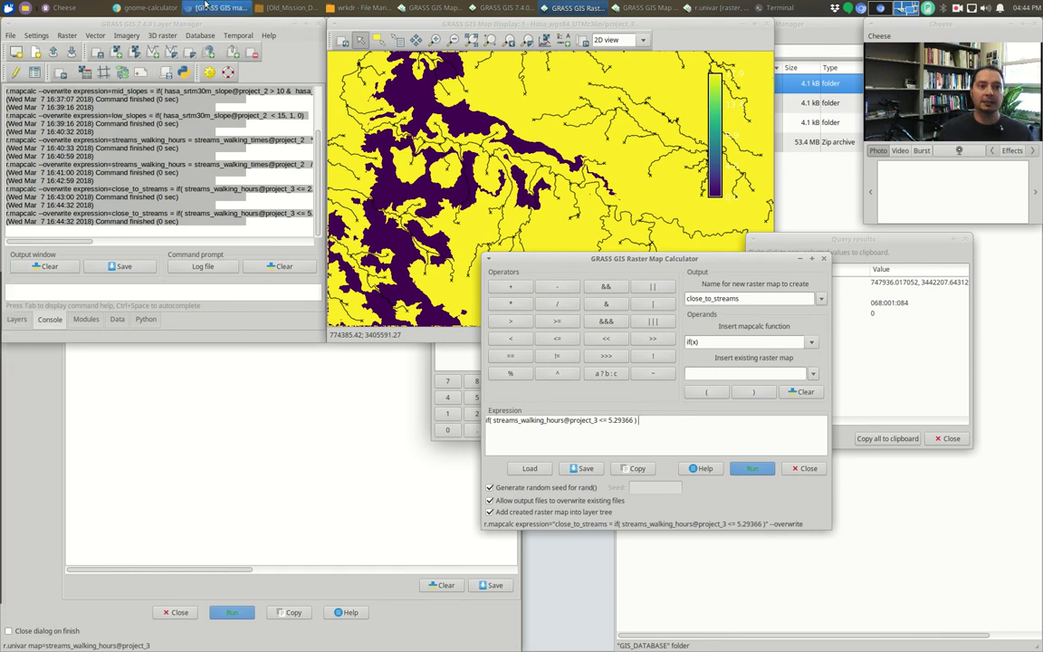
pyautogui.click(145, 7)
pyautogui.hotkey('ctrl', 'z')
pyautogui.write('-')
pyautogui.press('Return')
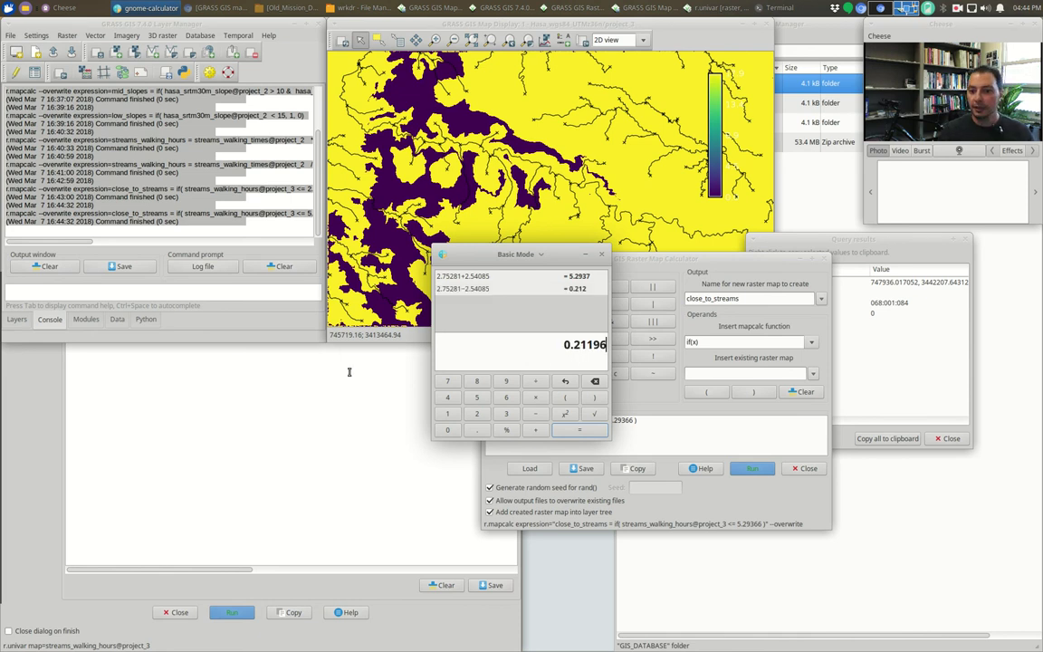
pyautogui.doubleClick(563, 344)
# Step: Insert the condition streams_walking_hours@project_3 >= 0.21196 & before the existing upper-limit test in the if() expression
pyautogui.click(615, 420)
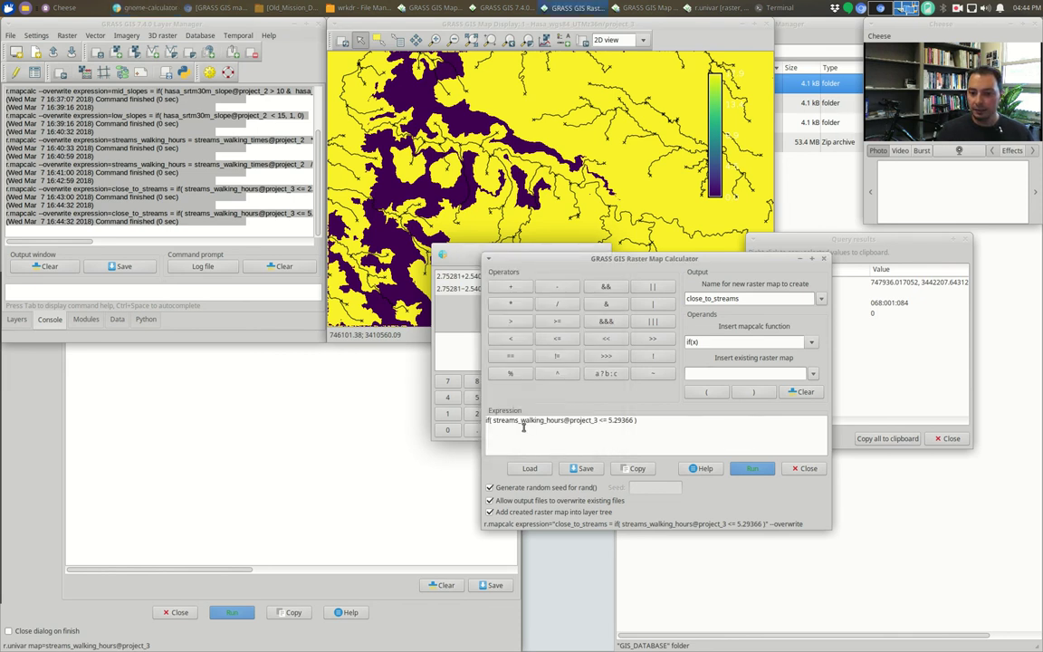
pyautogui.click(493, 420)
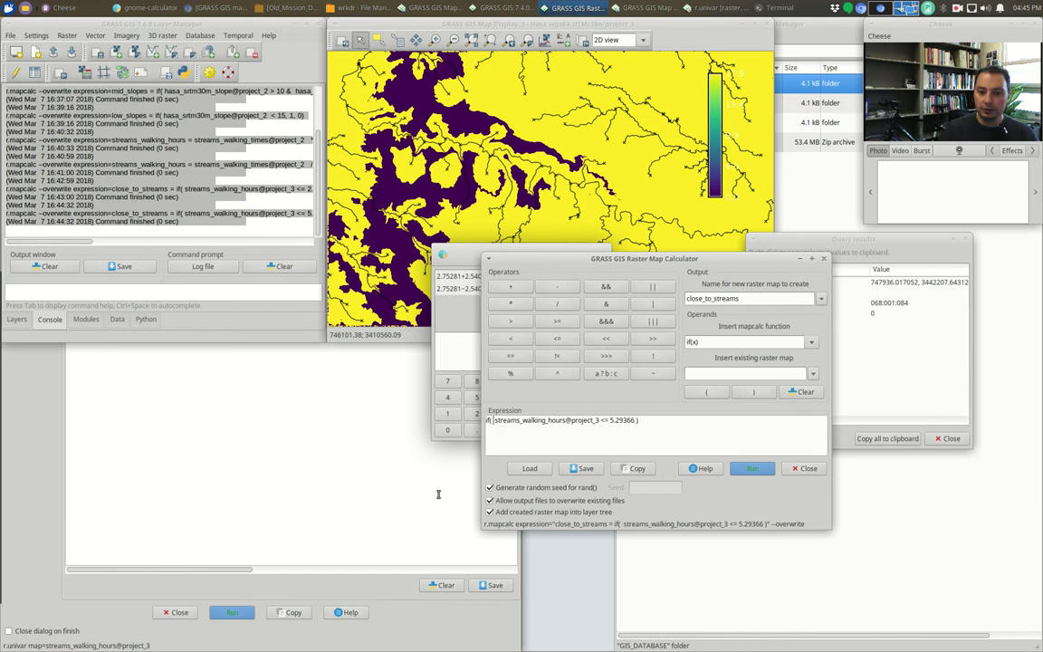
pyautogui.click(812, 373)
pyautogui.click(747, 445)
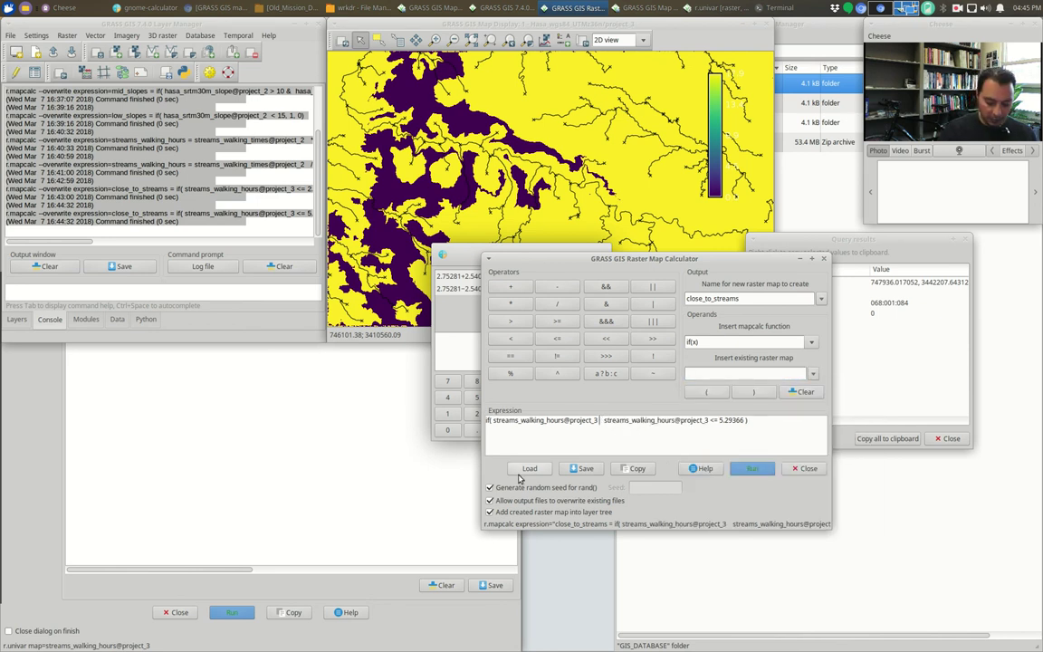
pyautogui.write('>= 0.21196')
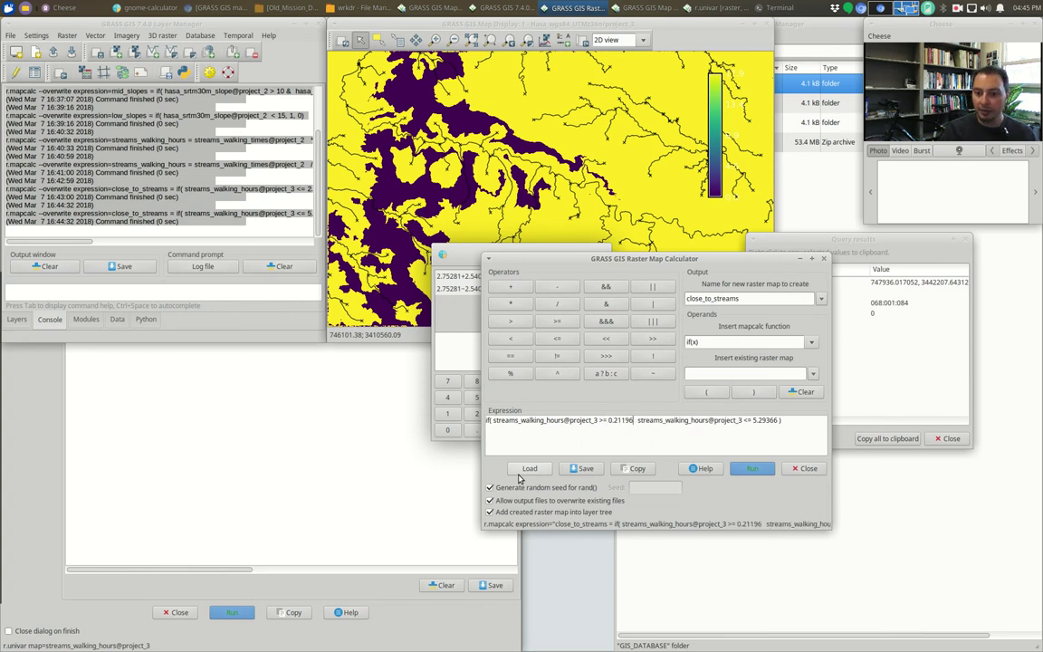
pyautogui.click(605, 303)
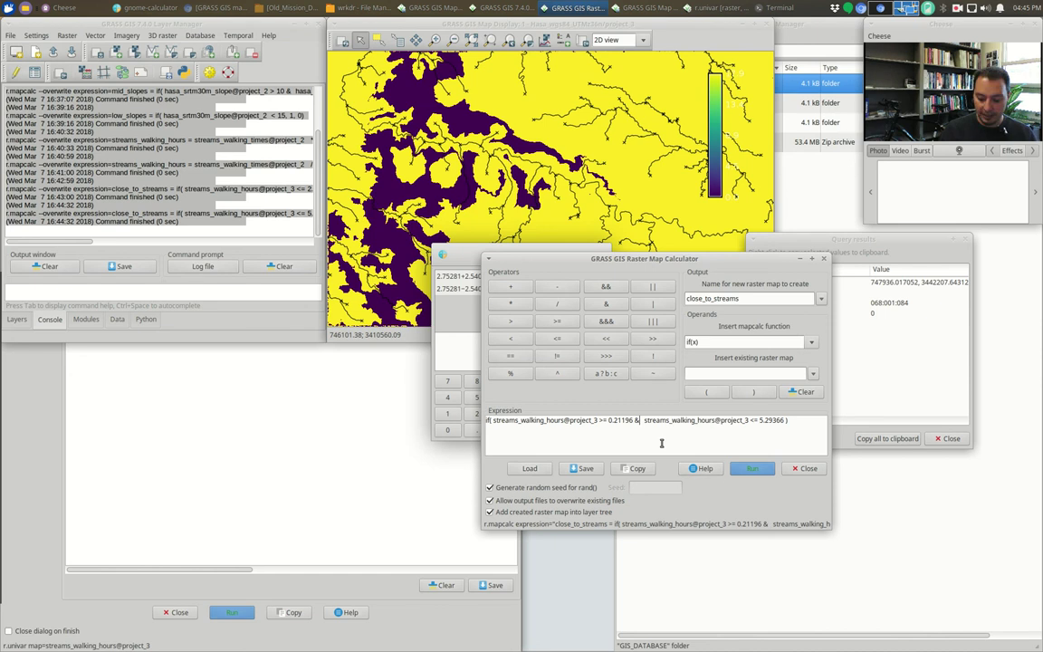
pyautogui.press('BackSpace')
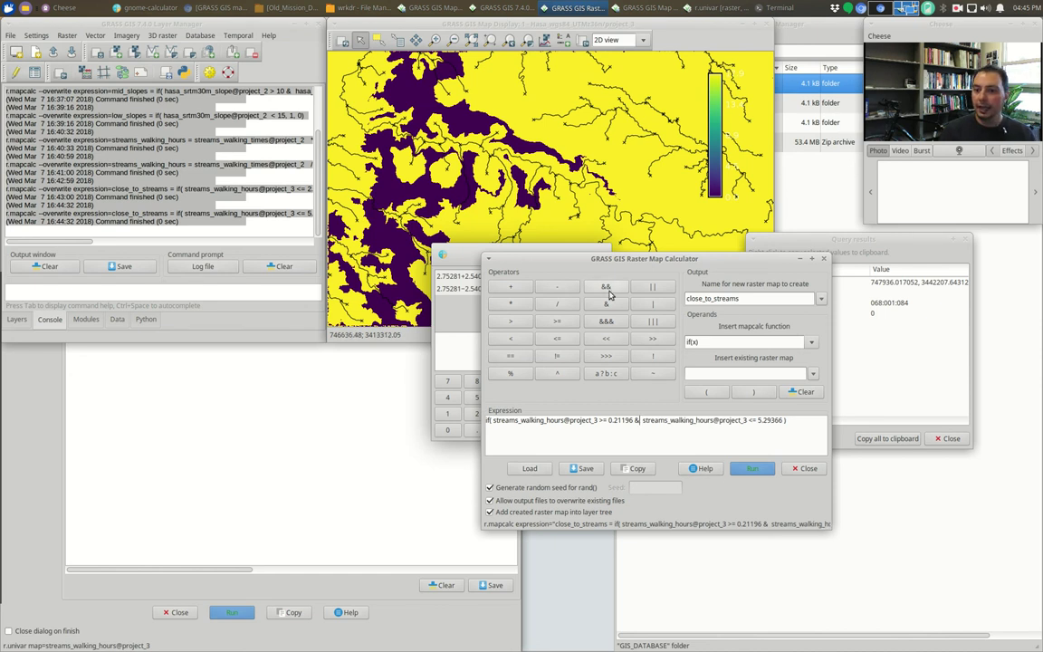
# Step: Rename the output raster streams_dist_sandwiched and run the map calculation
pyautogui.click(703, 299)
pyautogui.press('BackSpace')
pyautogui.press('BackSpace')
pyautogui.press('BackSpace')
pyautogui.press('BackSpace')
pyautogui.press('BackSpace')
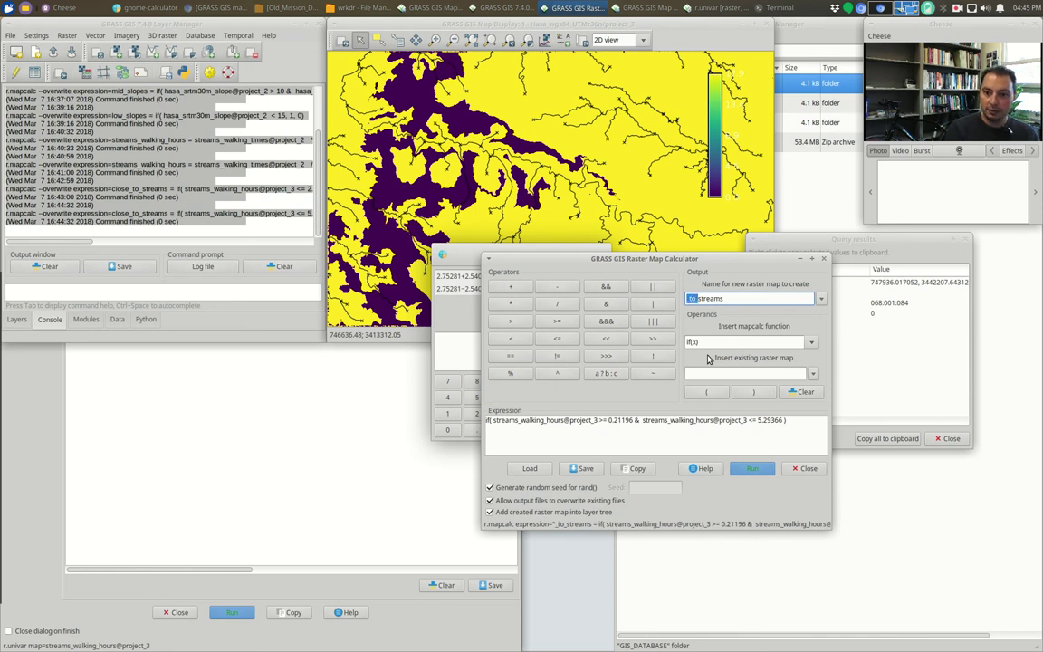
pyautogui.press('BackSpace')
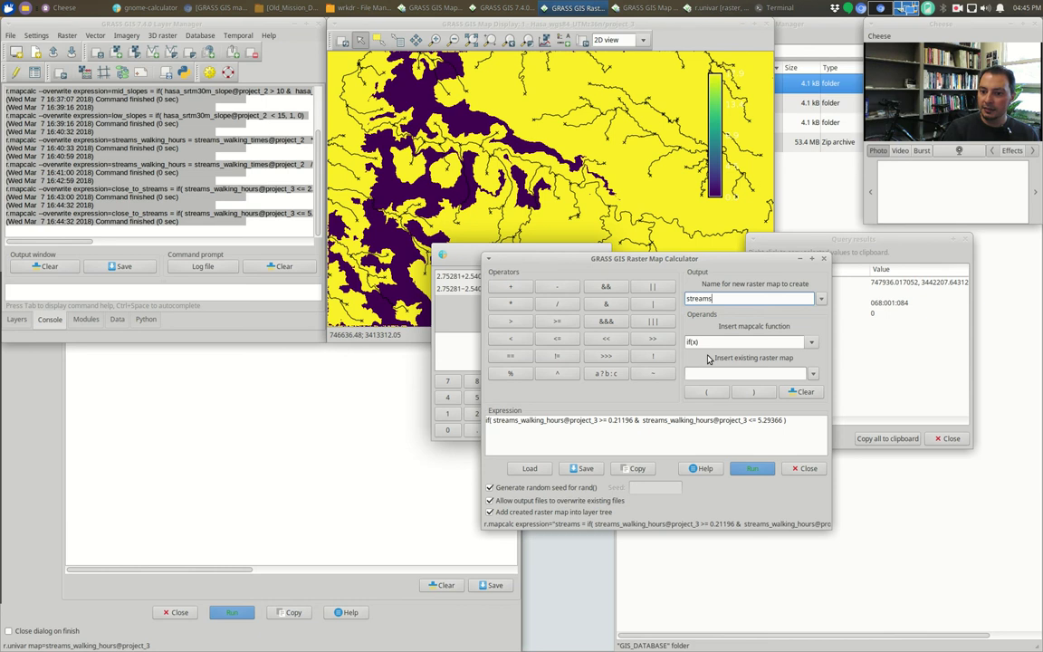
pyautogui.write('_dist')
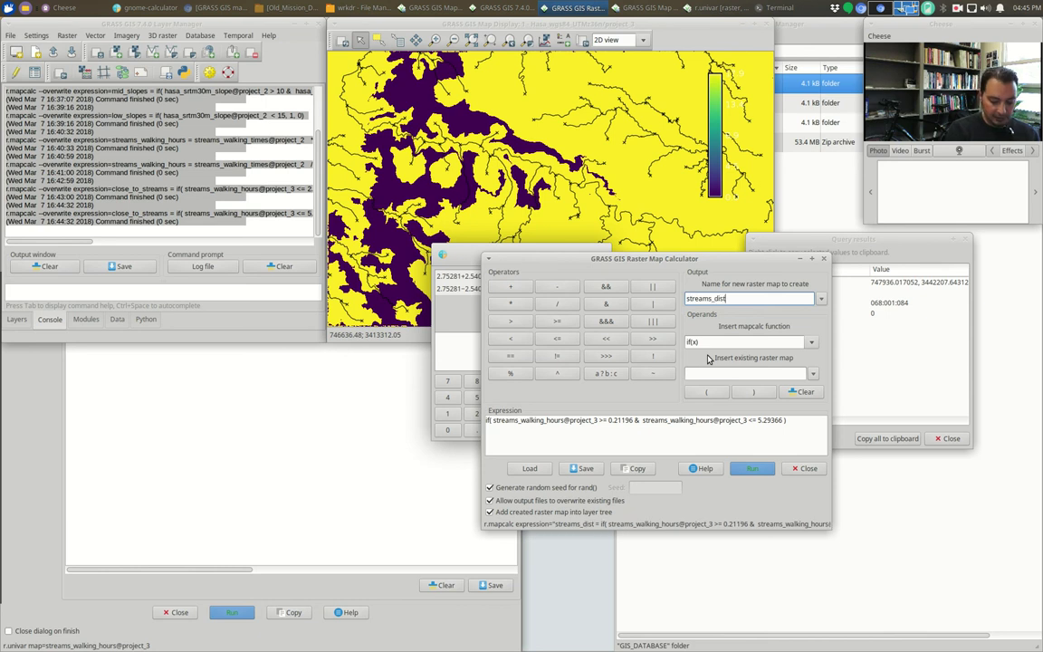
pyautogui.write('_sandwiched')
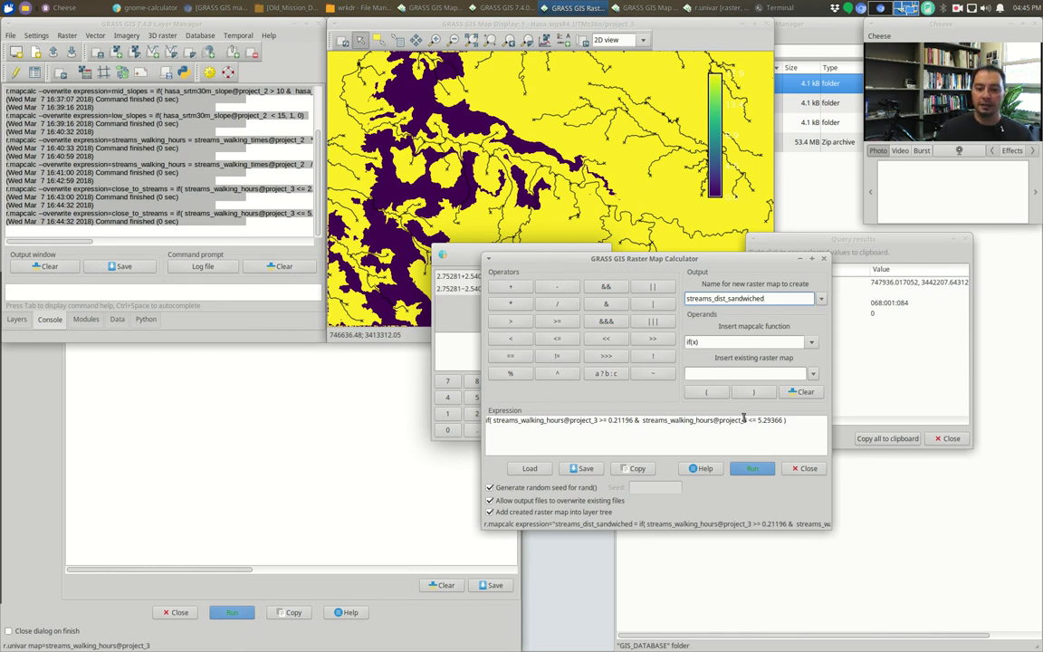
pyautogui.click(757, 470)
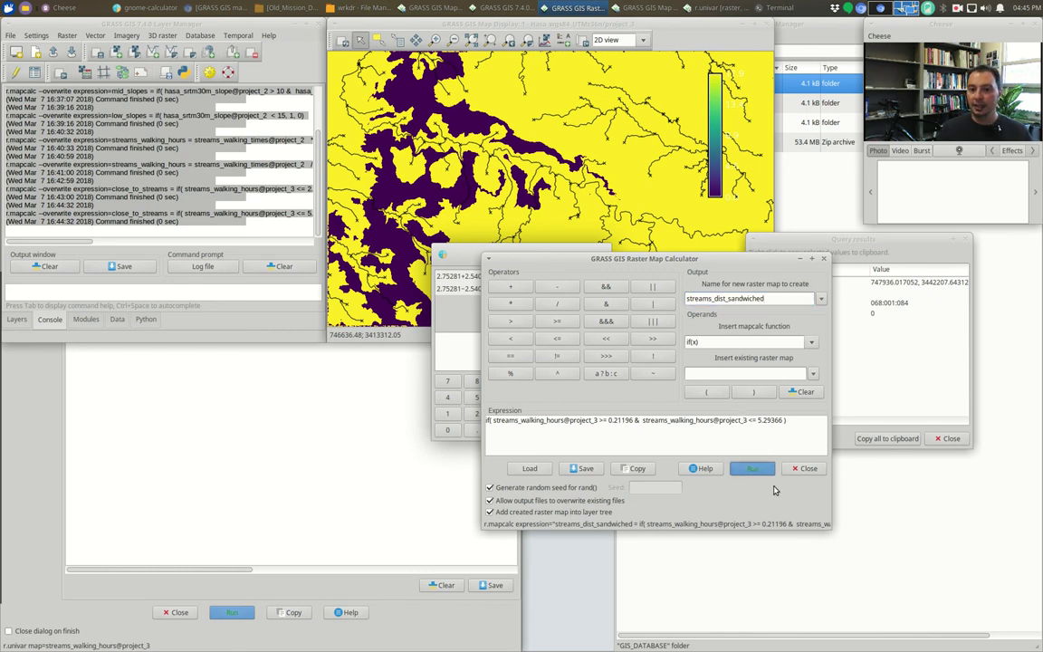
# Step: Bring the map display forward and move the streams layer from project_2 above streams_dist_sandwiched
pyautogui.click(690, 84)
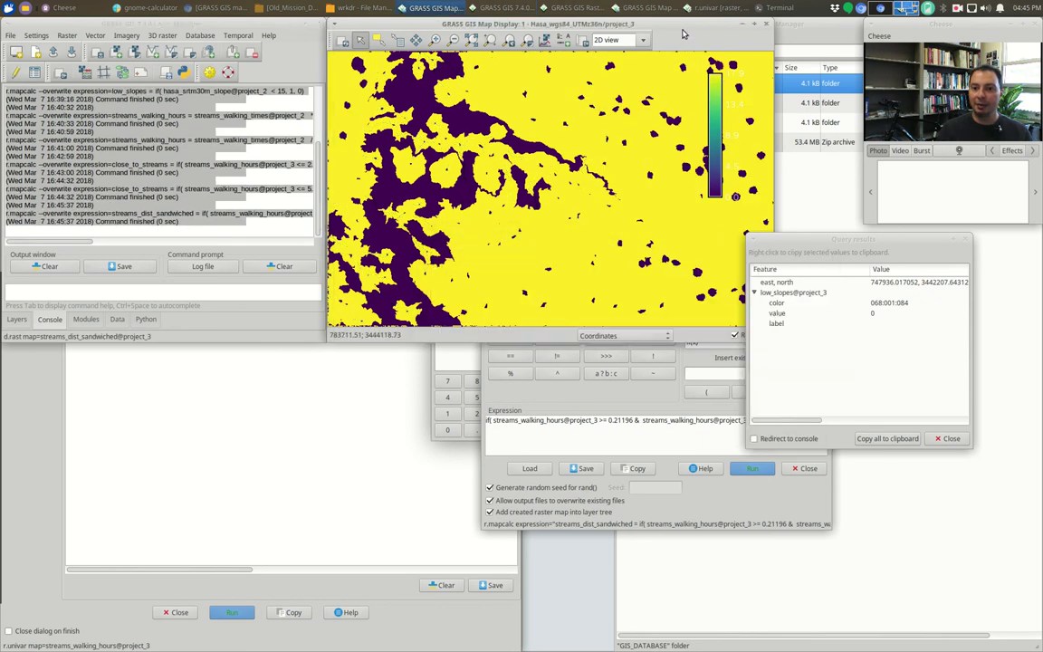
pyautogui.click(16, 320)
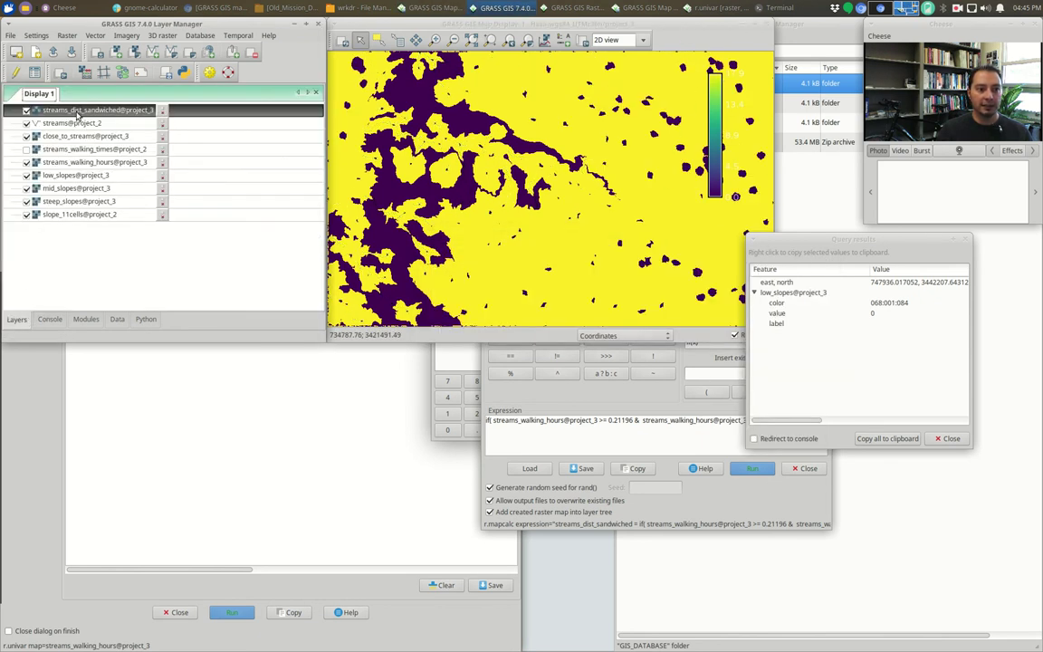
pyautogui.moveTo(73, 124); pyautogui.dragTo(72, 102)
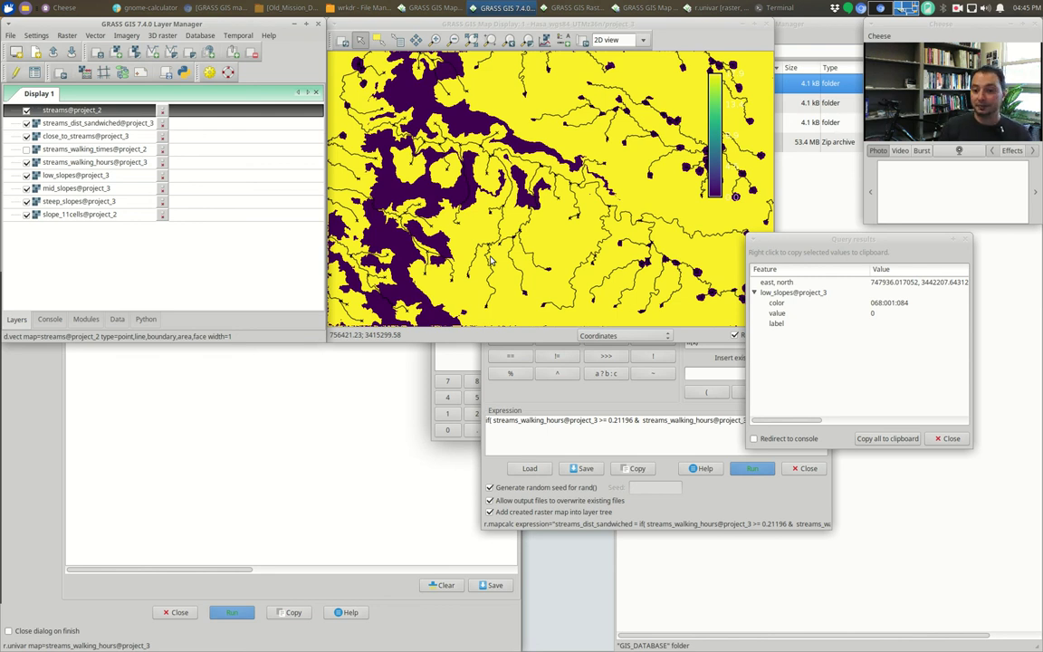
# Step: Place the Raster Map Calculator over the univariate statistics output and clear its if() expression
pyautogui.click(98, 456)
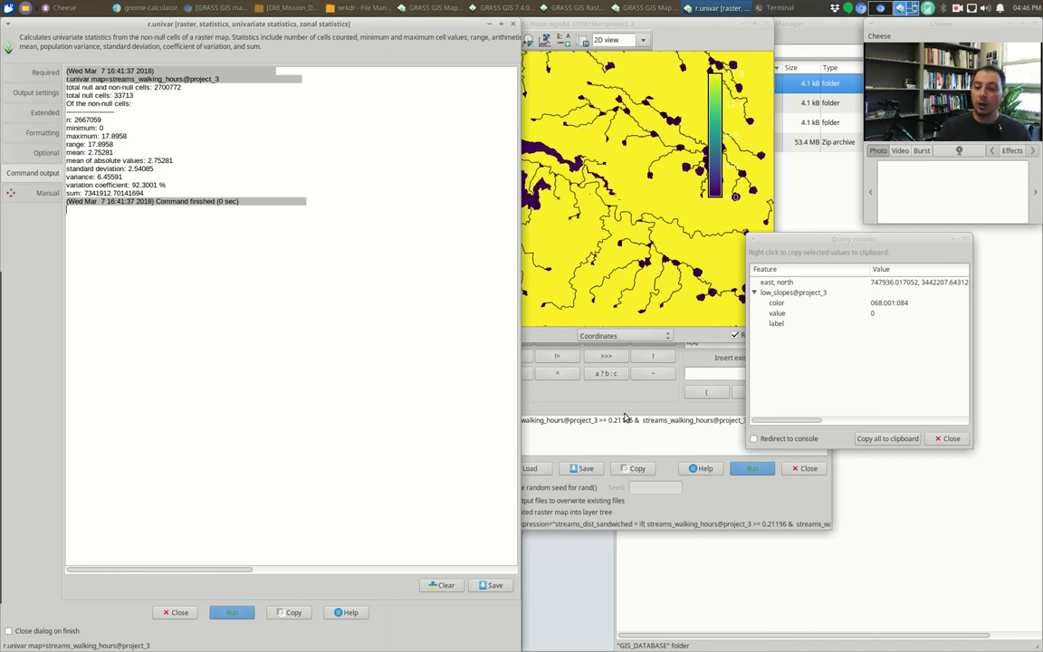
pyautogui.click(525, 426)
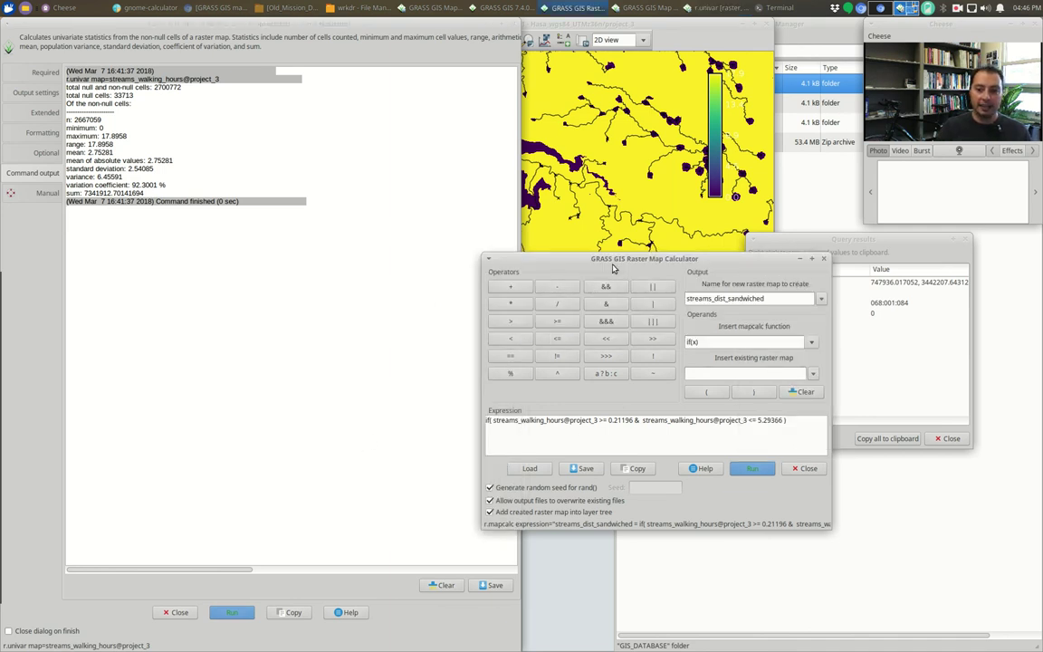
pyautogui.moveTo(623, 262); pyautogui.dragTo(437, 243)
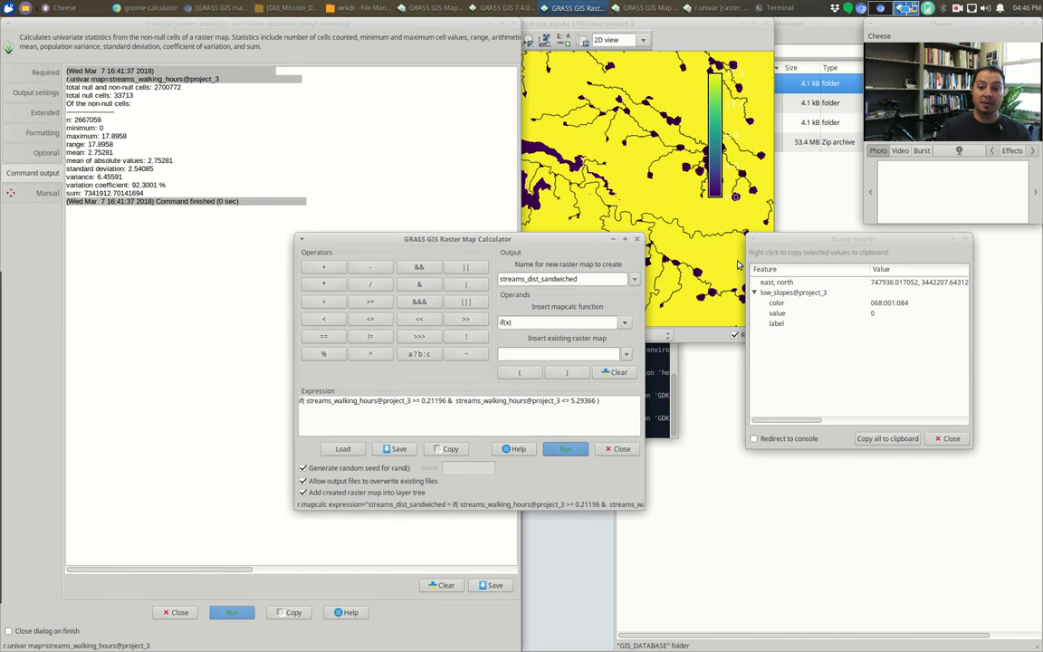
pyautogui.moveTo(600, 399); pyautogui.dragTo(244, 386)
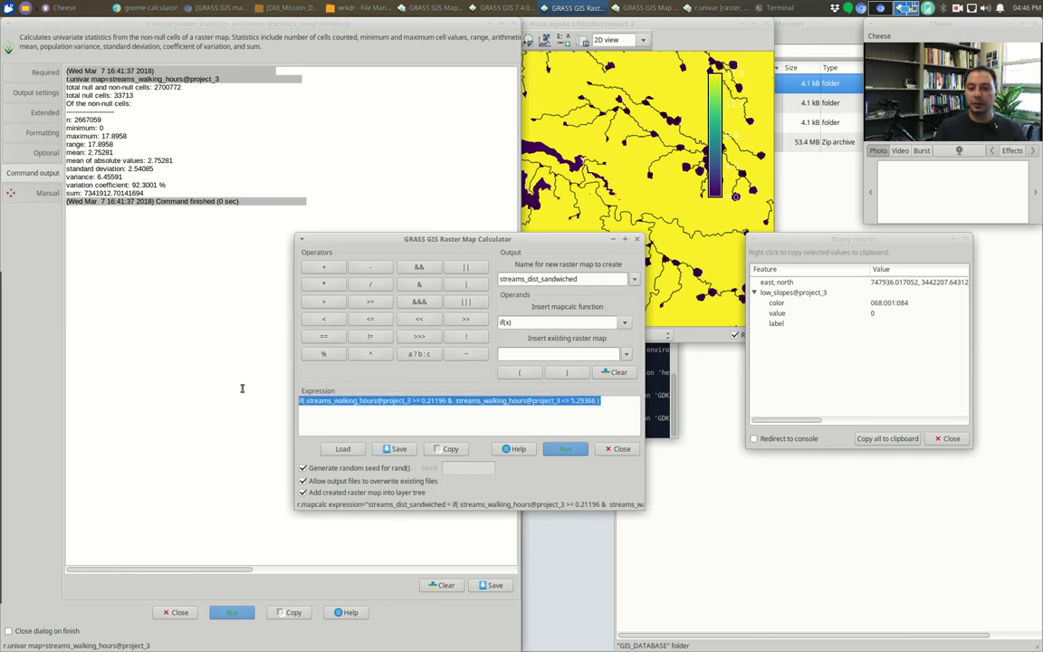
pyautogui.press('BackSpace')
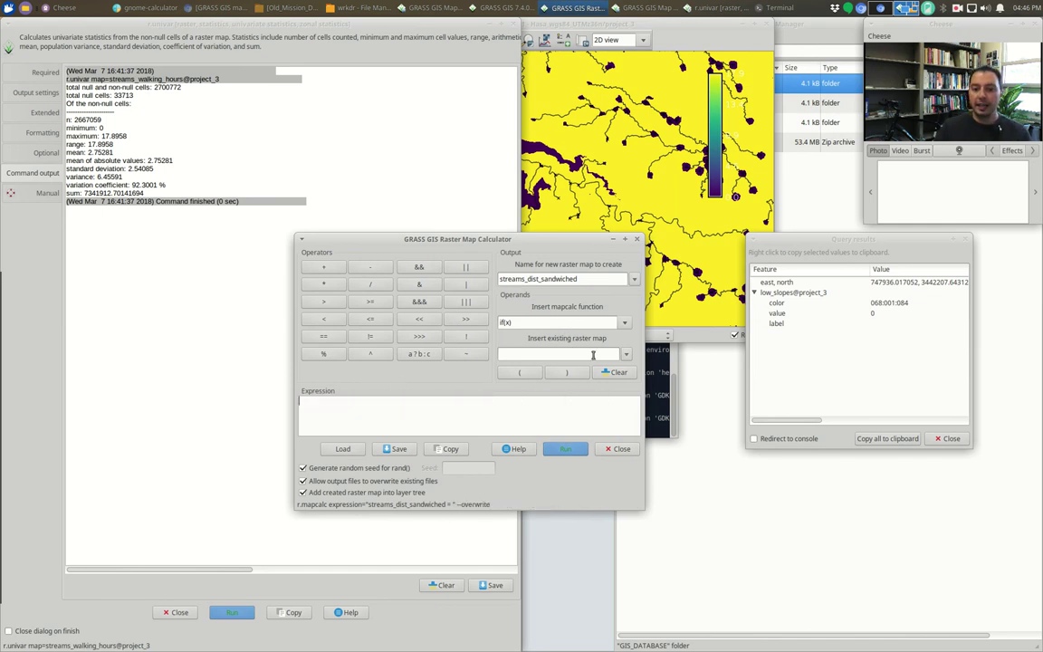
# Step: Build the map calculator expression low_slopes@project_3 + close_to_streams@project_3
pyautogui.click(625, 355)
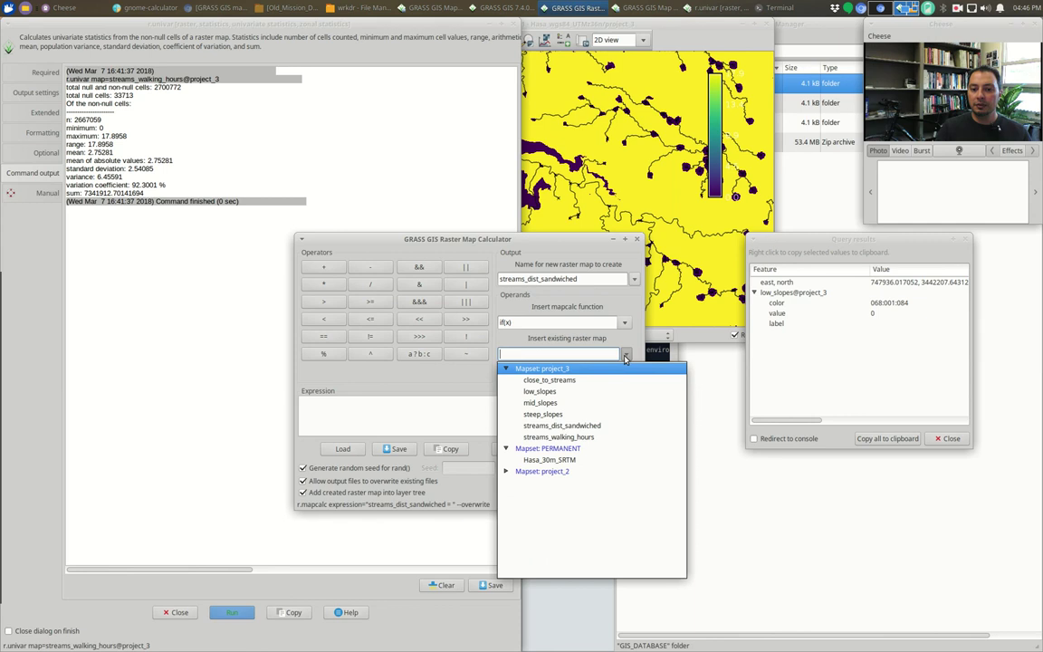
pyautogui.click(549, 391)
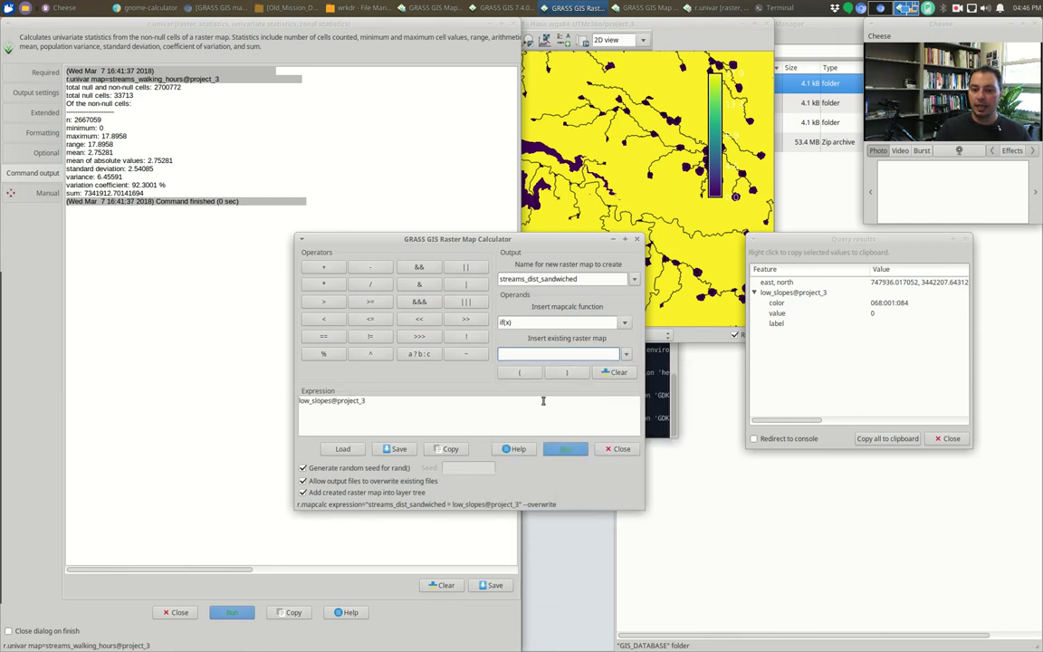
pyautogui.write('+')
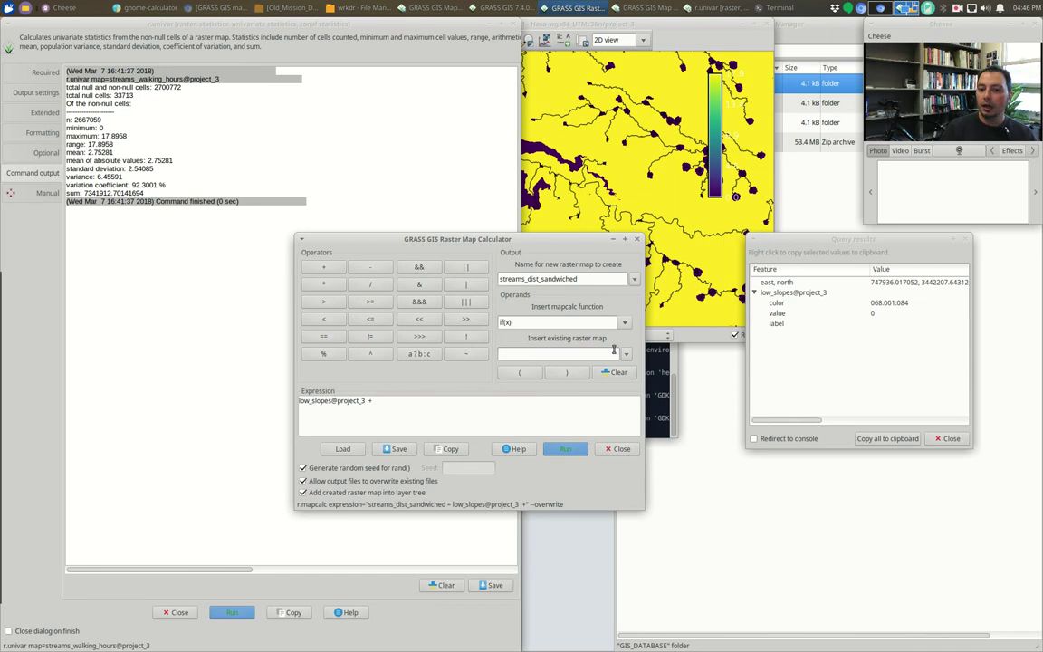
pyautogui.click(543, 354)
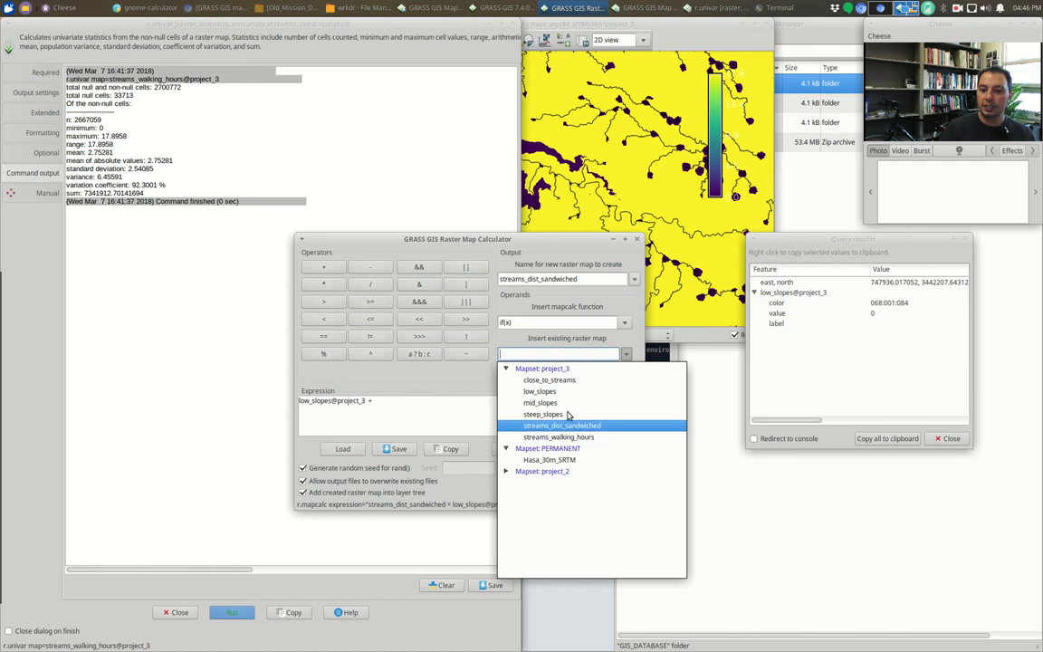
pyautogui.click(560, 380)
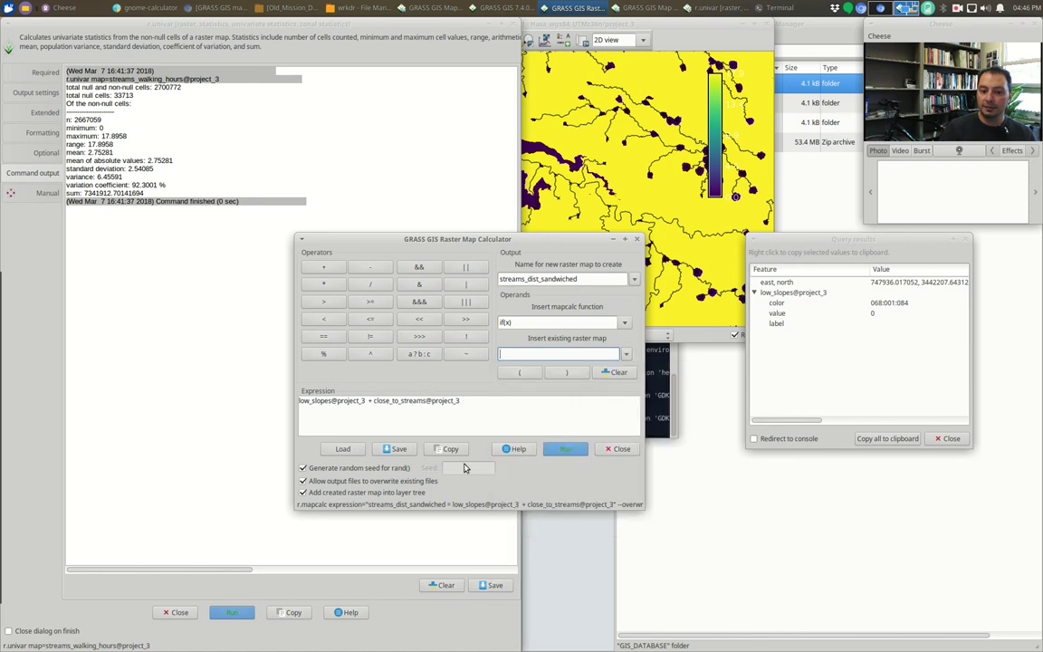
pyautogui.click(462, 407)
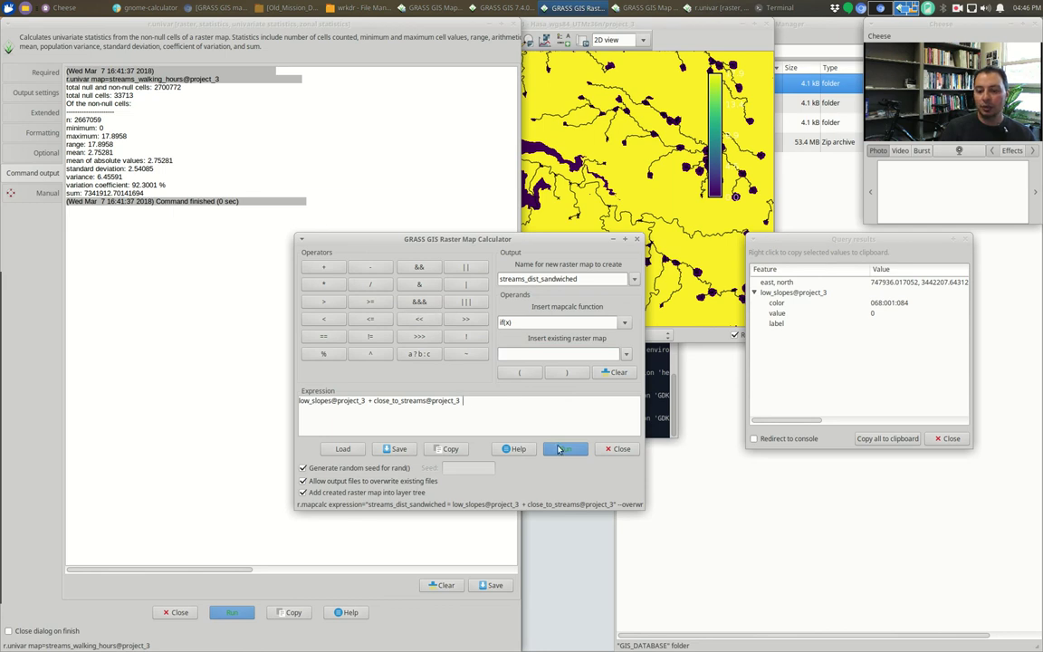
# Step: Name the output raster predictive_model, run the calculation and bring the map display forward
pyautogui.doubleClick(577, 280)
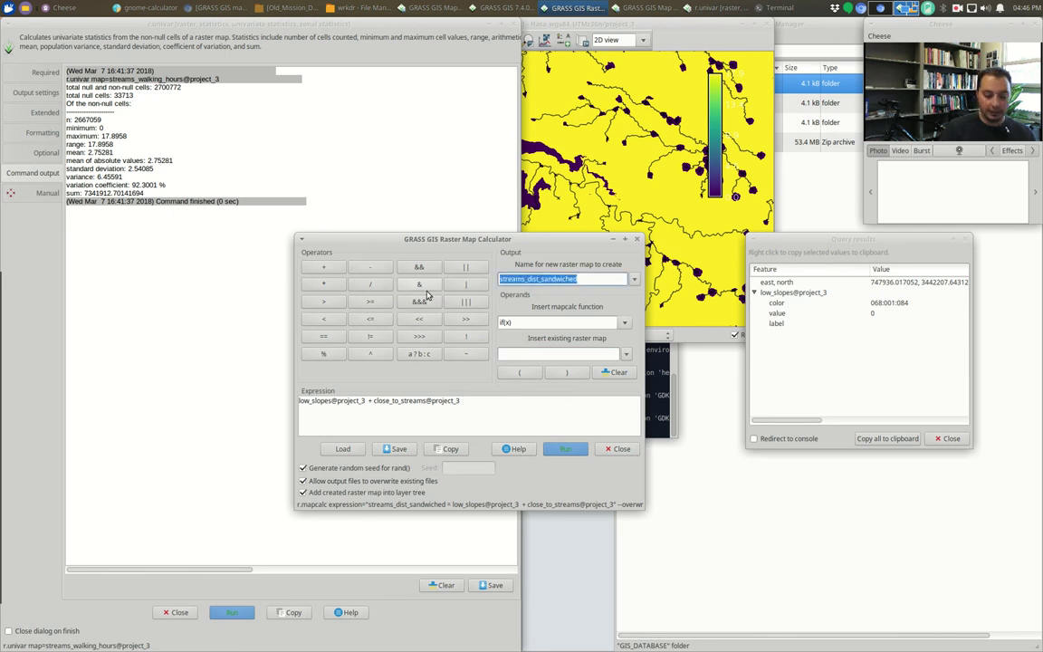
pyautogui.write('pred')
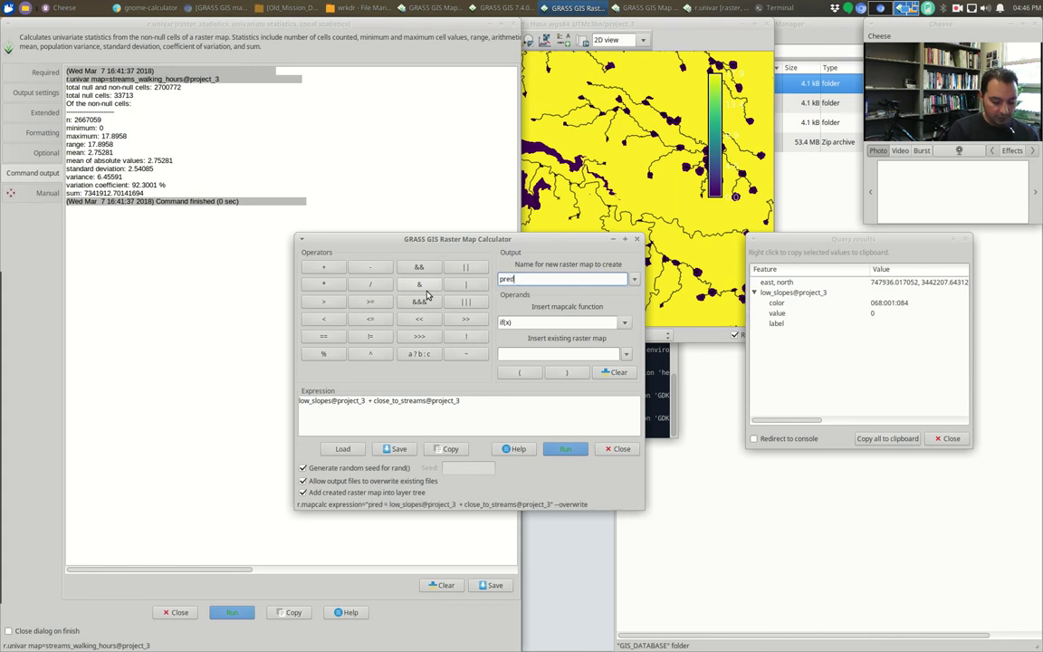
pyautogui.write('ictive_model')
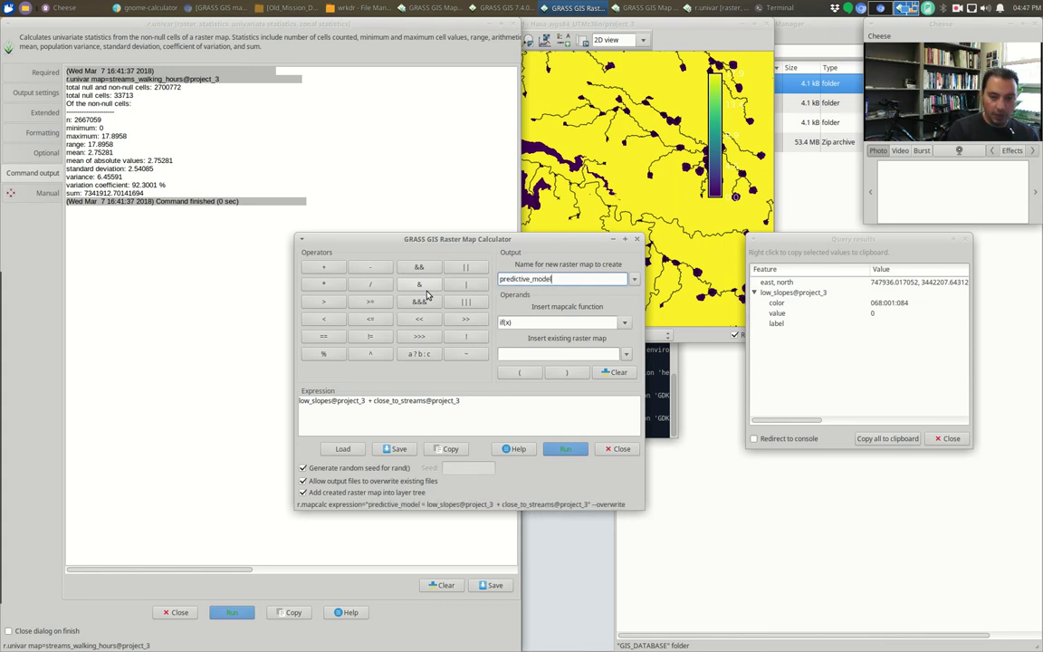
pyautogui.click(563, 448)
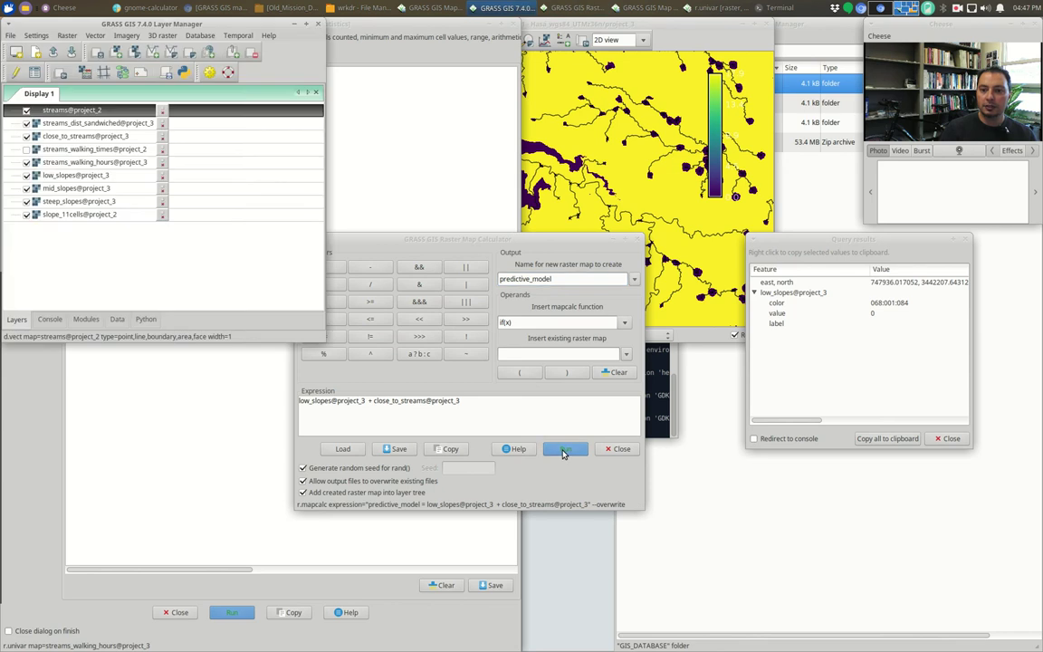
pyautogui.click(605, 27)
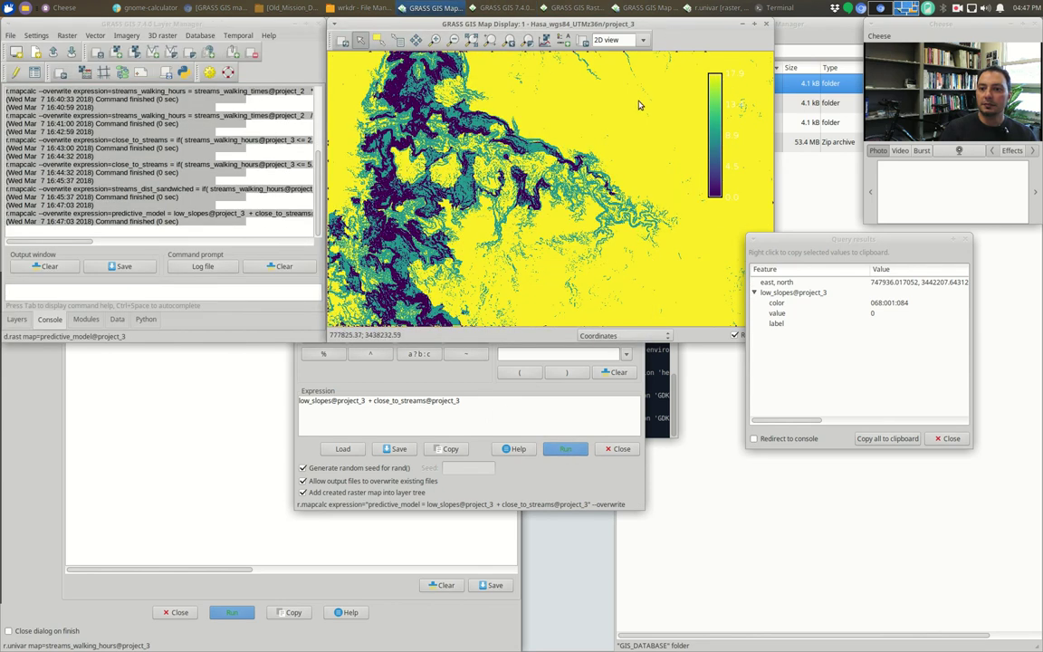
# Step: Set the map legend's raster to predictive_model from project_3
pyautogui.doubleClick(727, 127)
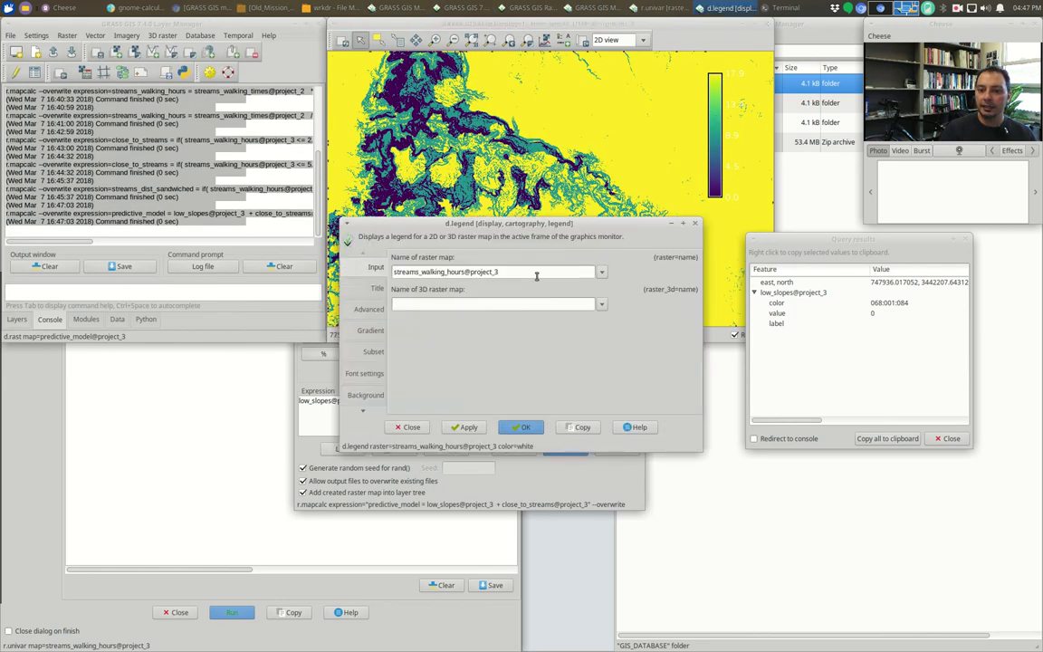
pyautogui.click(539, 272)
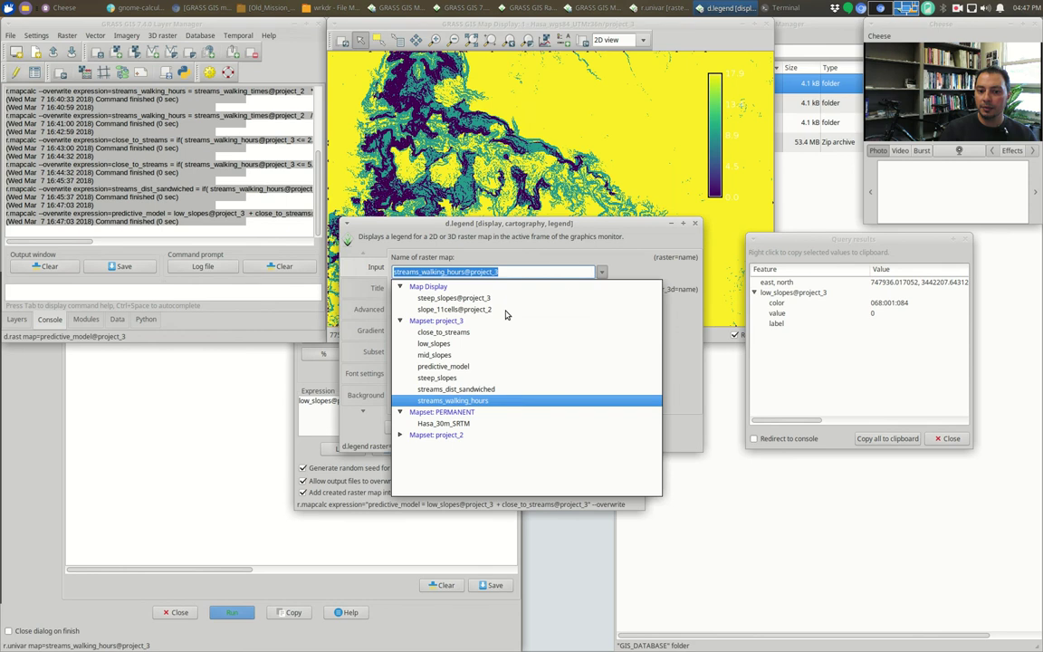
pyautogui.click(466, 365)
pyautogui.click(523, 426)
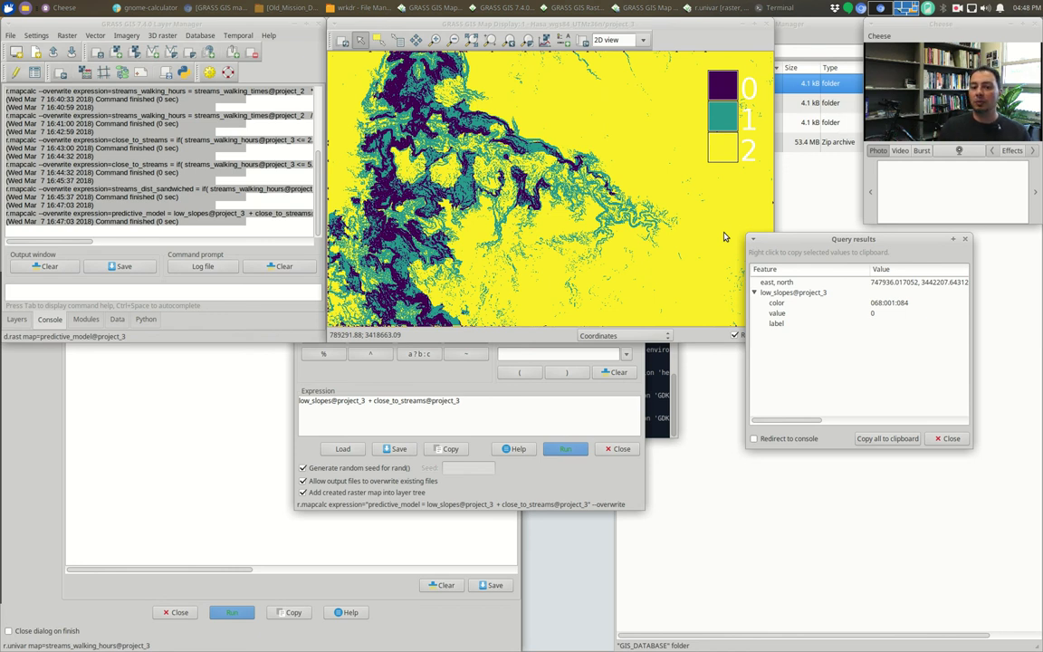
# Step: Enclose the low_slopes and close_to_streams sum in parentheses and divide it by 2
pyautogui.click(454, 374)
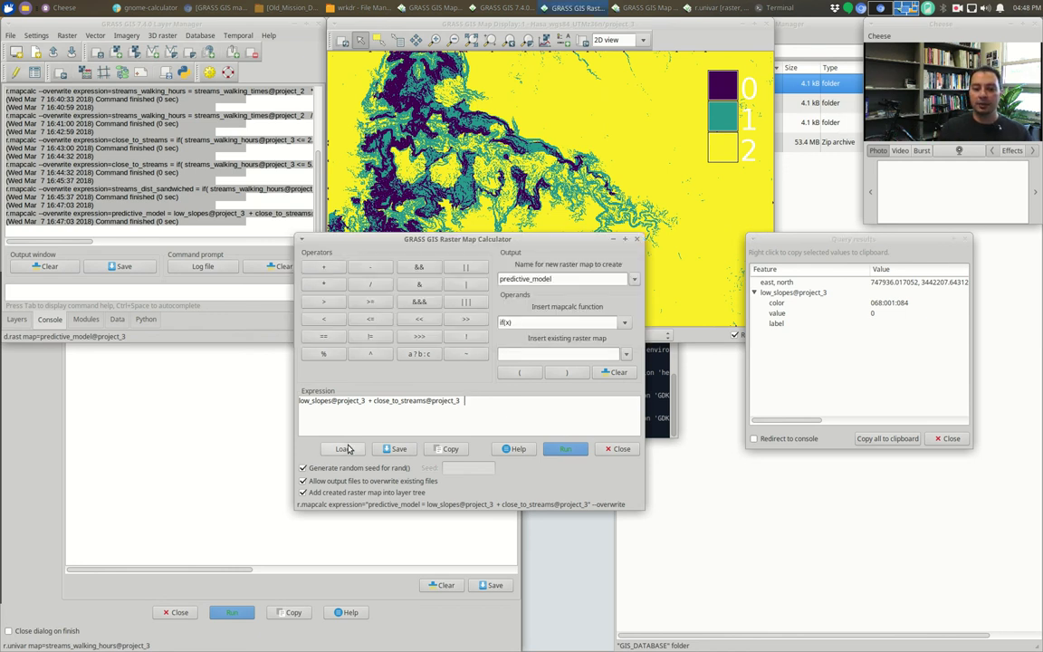
pyautogui.click(300, 400)
pyautogui.write('(')
pyautogui.click(461, 401)
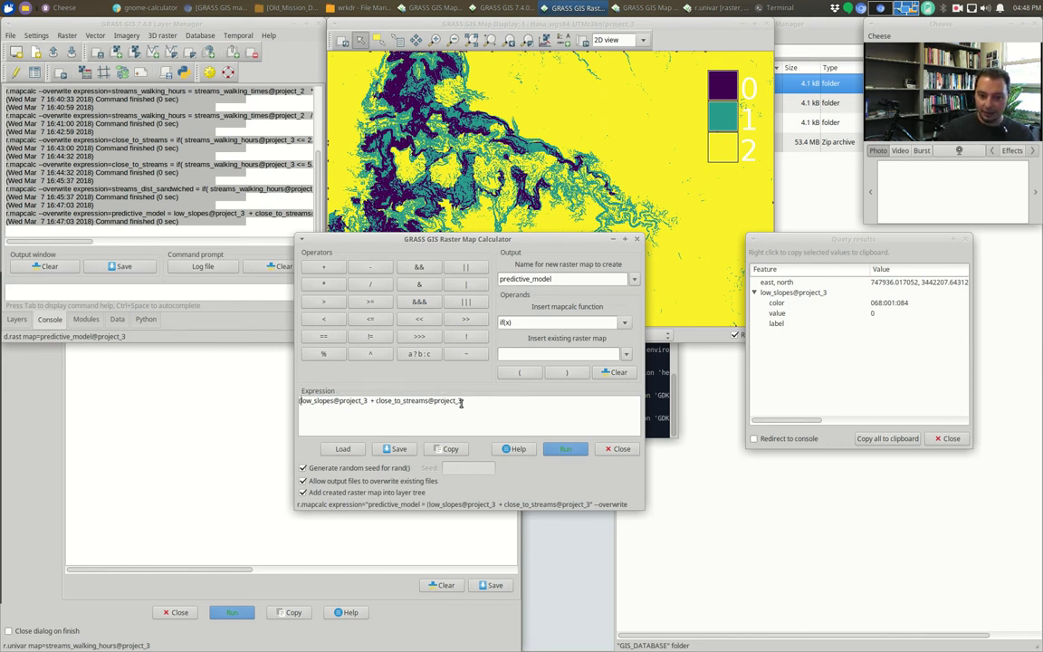
pyautogui.press('BackSpace')
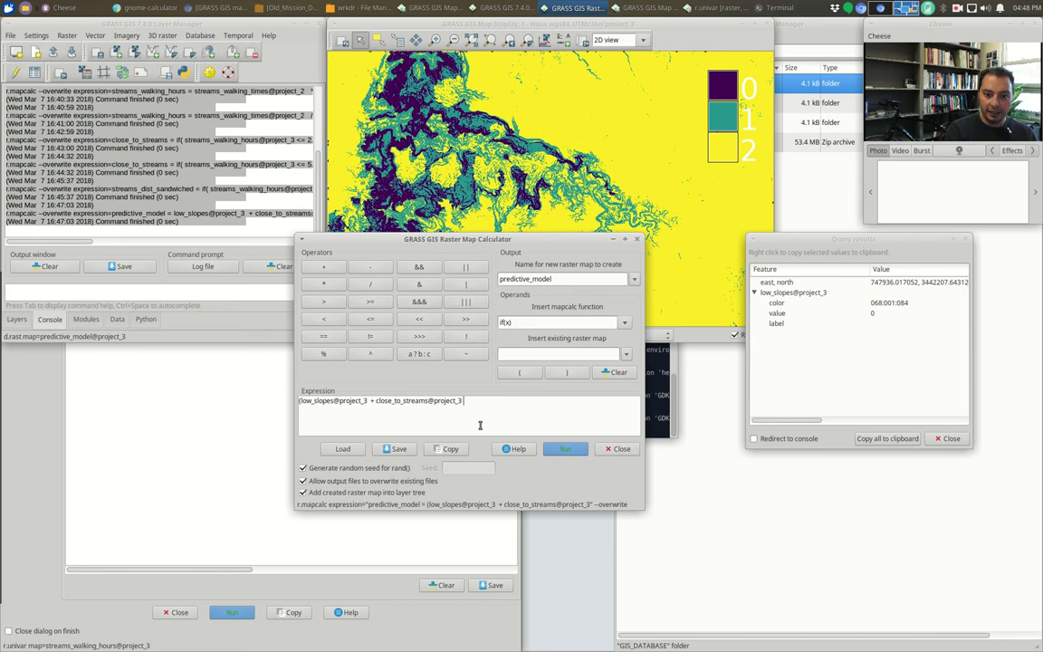
pyautogui.write(') /')
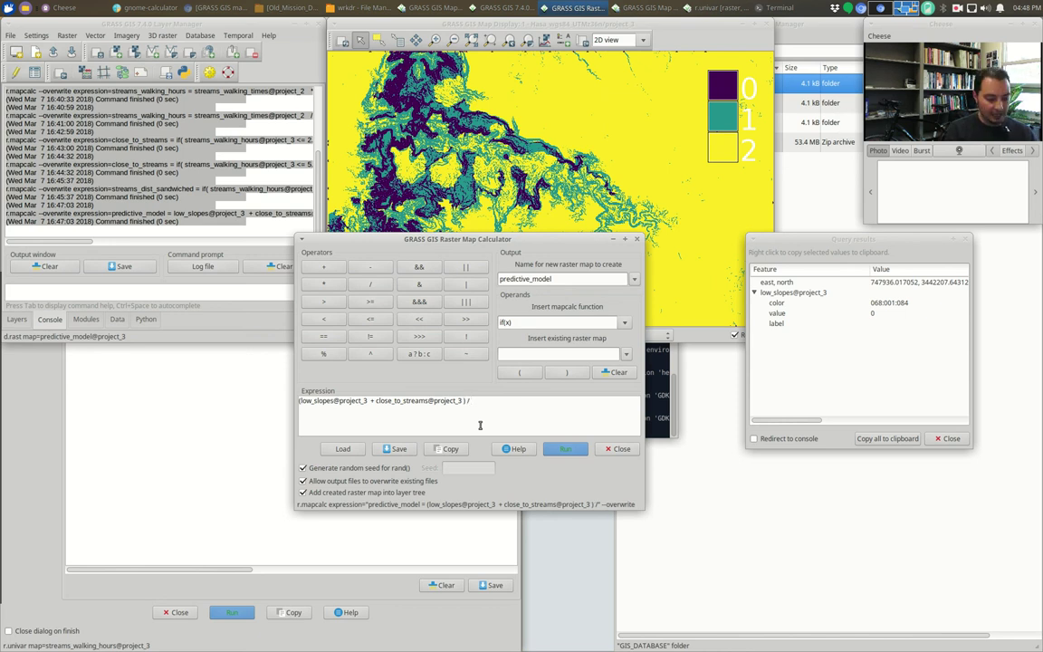
pyautogui.write(' 2')
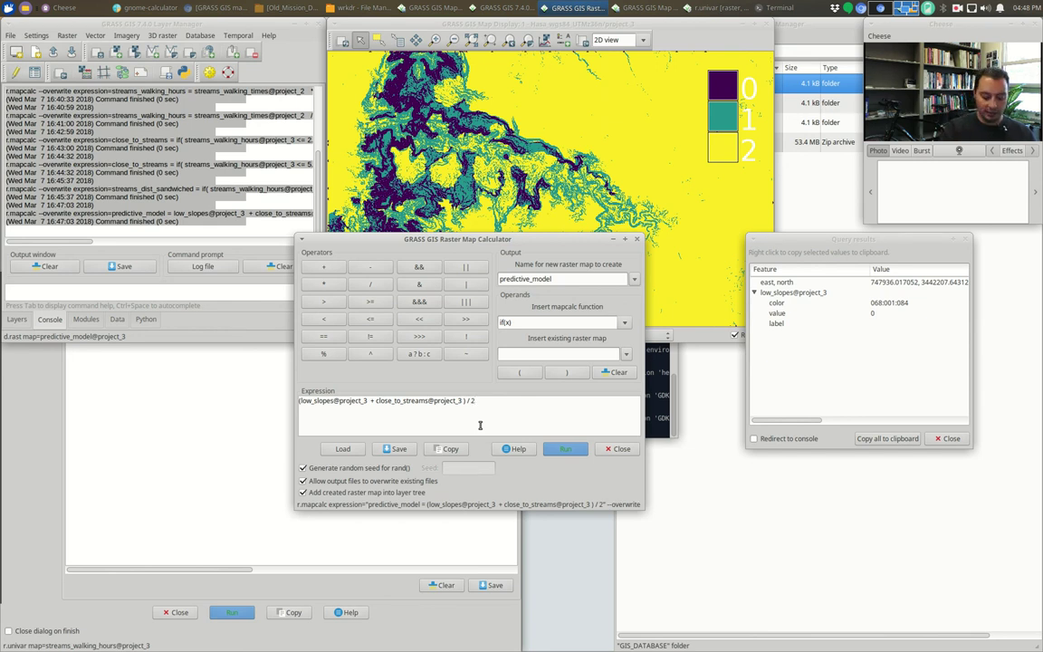
pyautogui.write('.0')
pyautogui.press('BackSpace')
pyautogui.press('BackSpace')
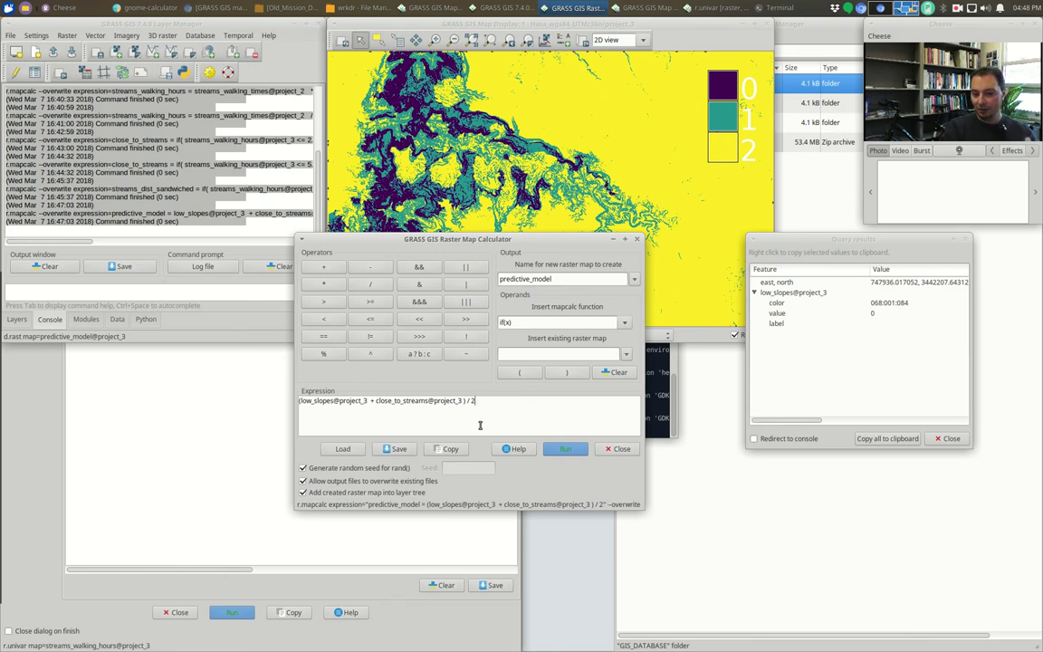
# Step: Run the divided predictive_model calculation, bring the map display forward and show the layer list
pyautogui.click(565, 449)
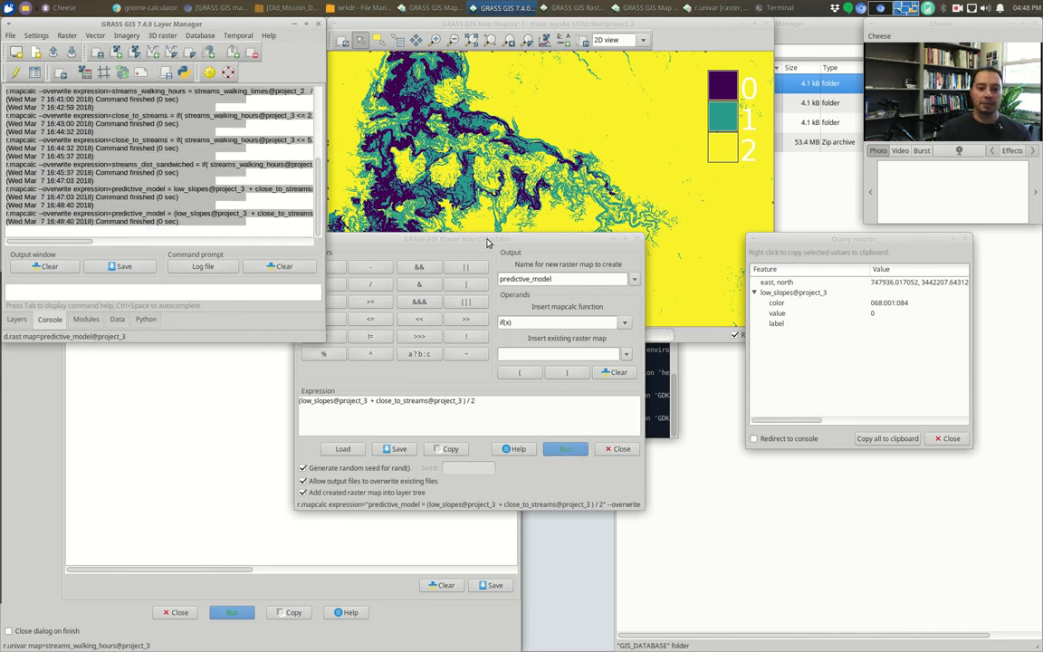
pyautogui.click(445, 22)
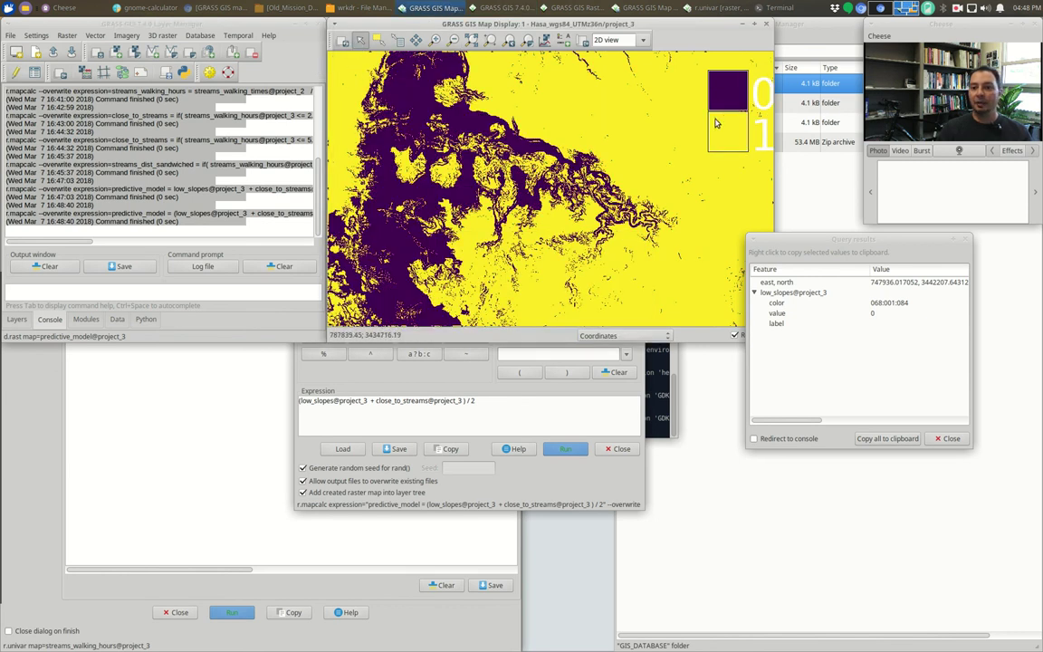
pyautogui.click(17, 320)
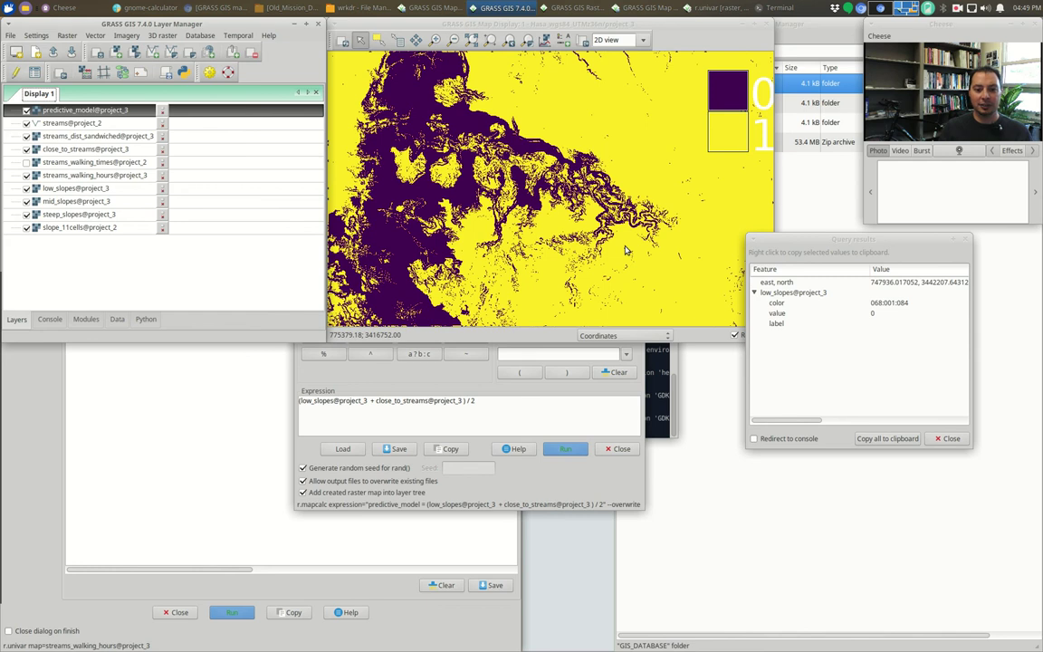
# Step: Change the divisor to 2.0, rerun the calculation and move the calculator clear of the map
pyautogui.click(491, 403)
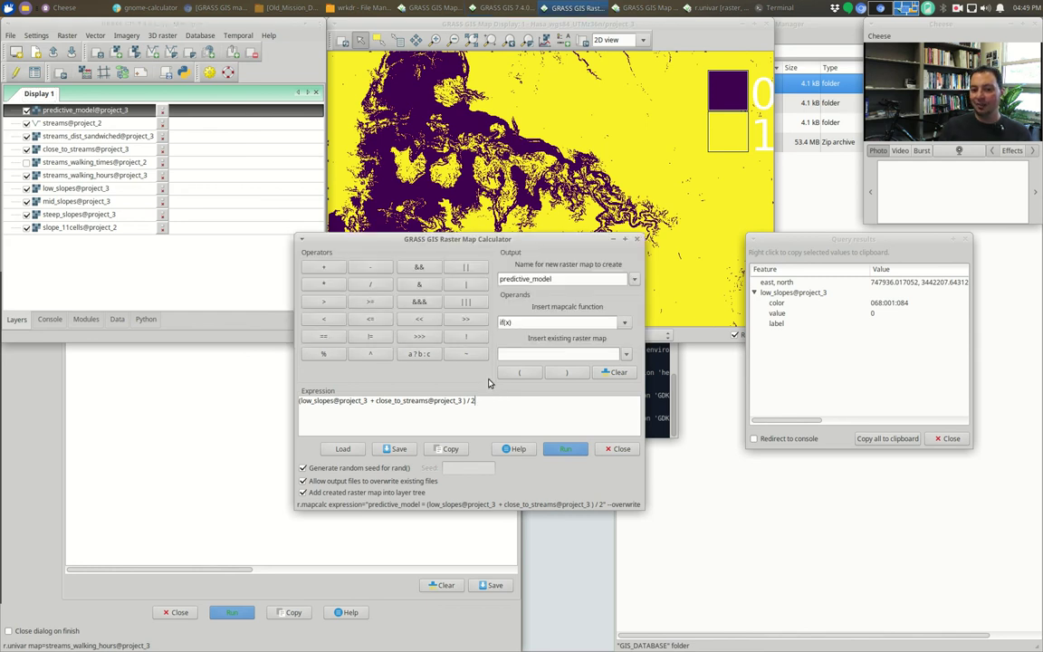
pyautogui.write('.0')
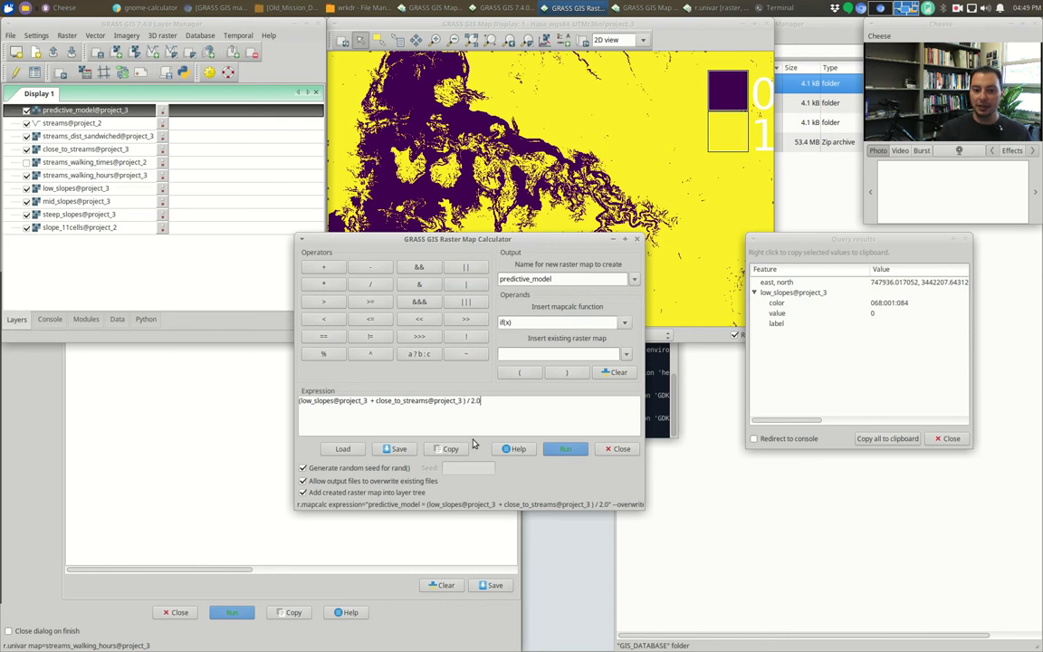
pyautogui.click(563, 451)
pyautogui.moveTo(562, 241); pyautogui.dragTo(535, 336)
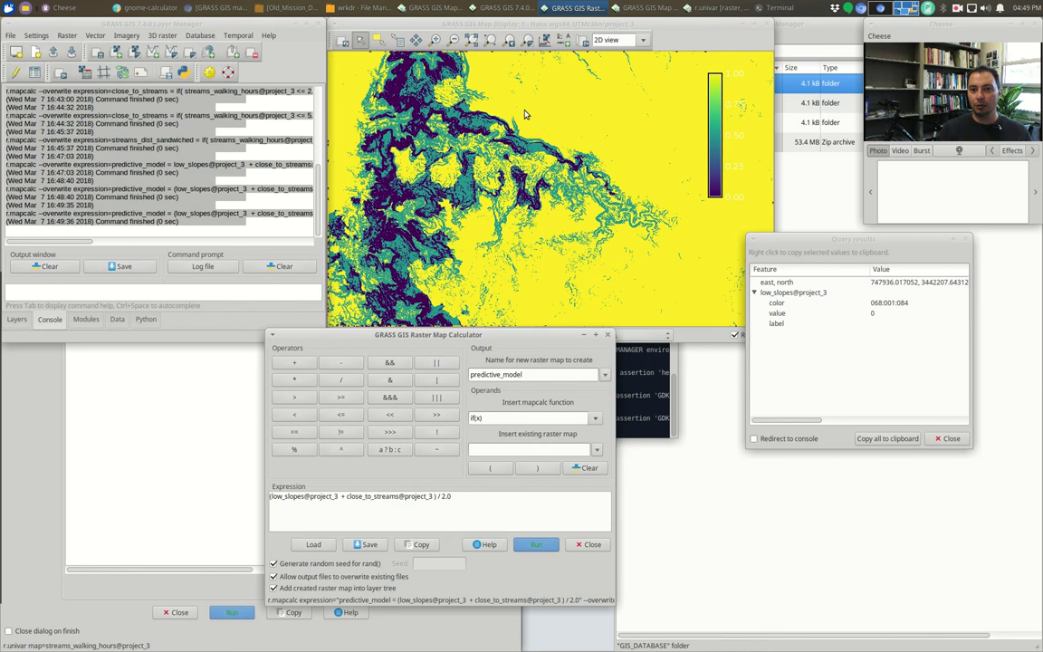
# Step: Query the predictive_model raster's cell values in a yellow, a teal and a dark purple area of the map
pyautogui.click(399, 42)
pyautogui.click(477, 104)
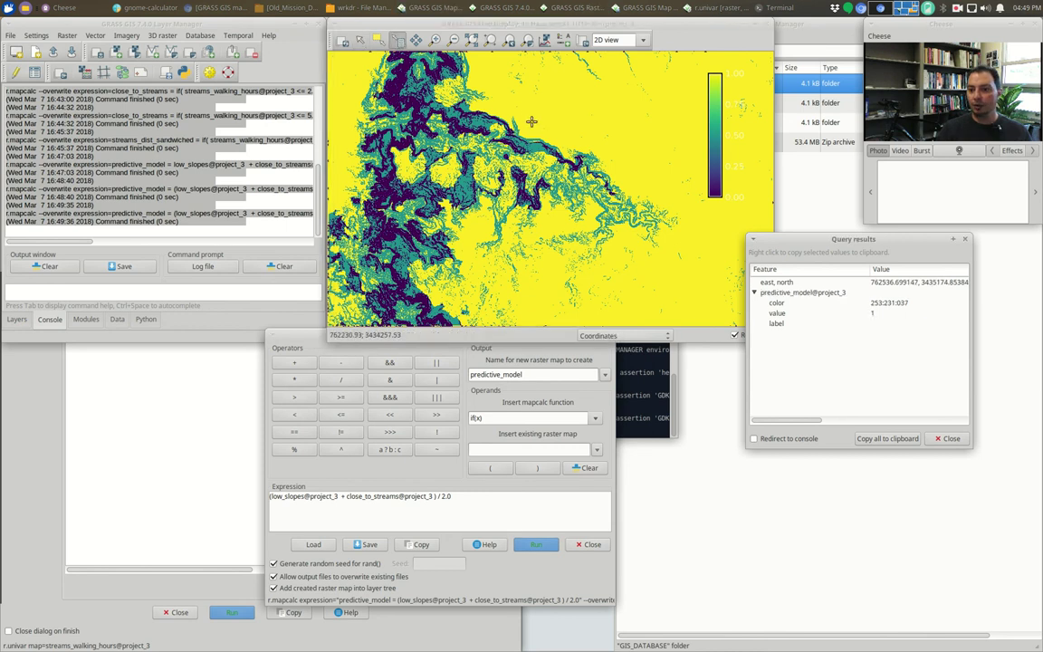
pyautogui.click(353, 178)
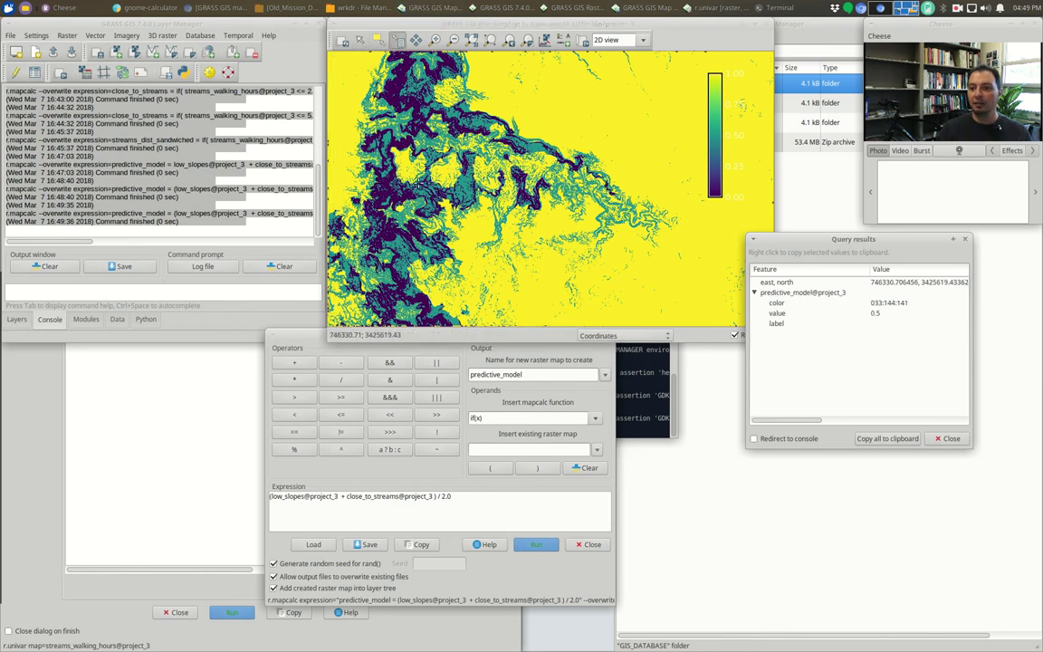
pyautogui.click(390, 191)
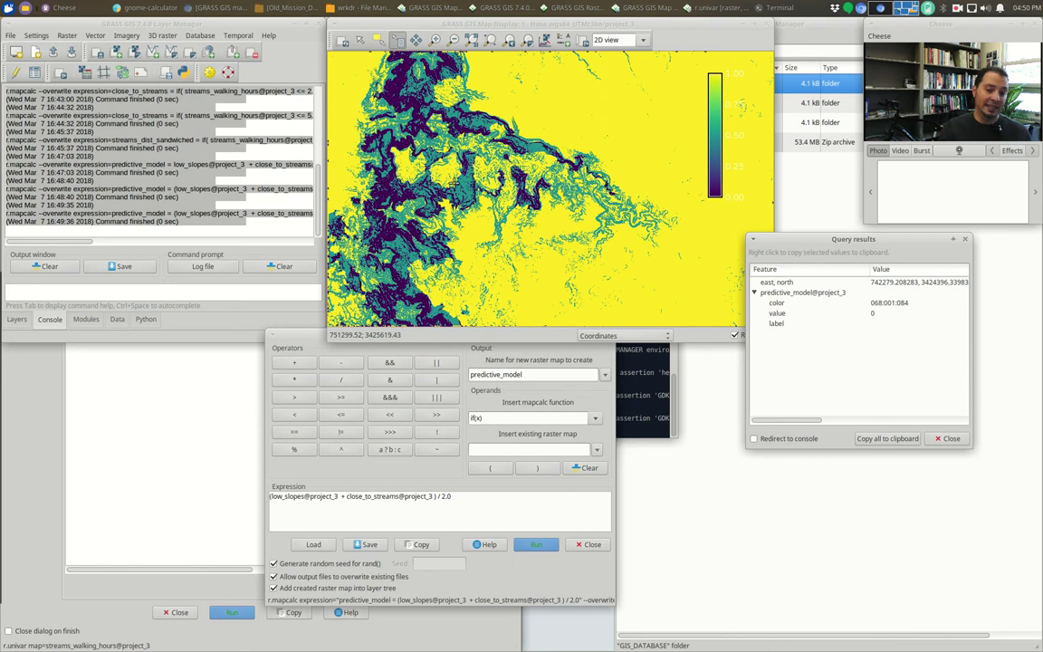
# Step: Add steep_slopes@project_3 to the parenthesised sum, set the divisor to 3.0 and rerun the predictive_model calculation
pyautogui.click(435, 497)
pyautogui.write(')')
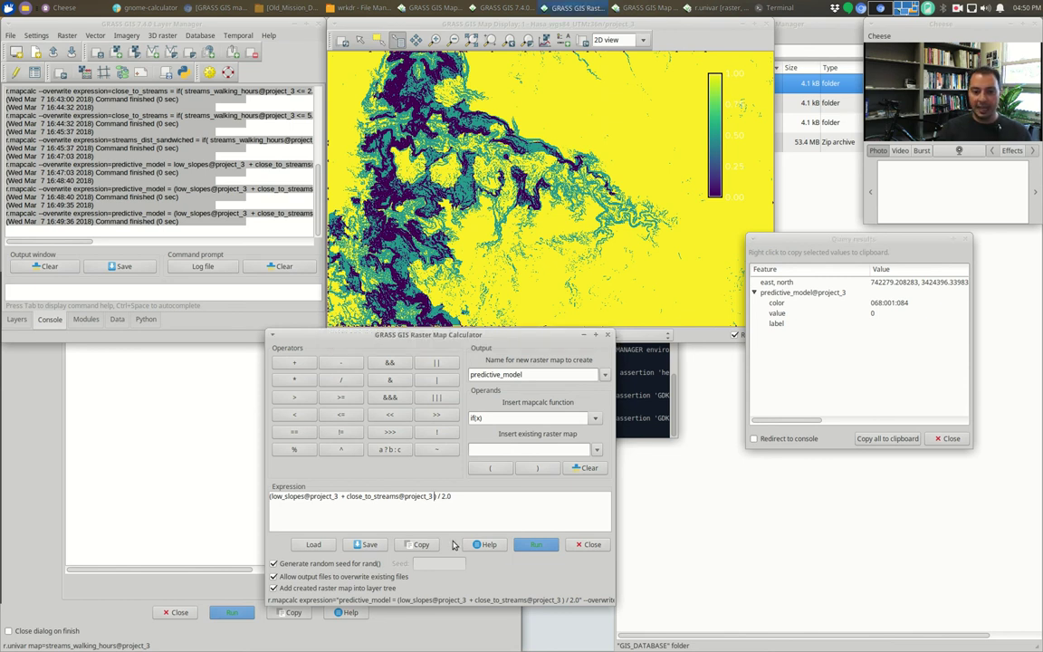
pyautogui.click(534, 449)
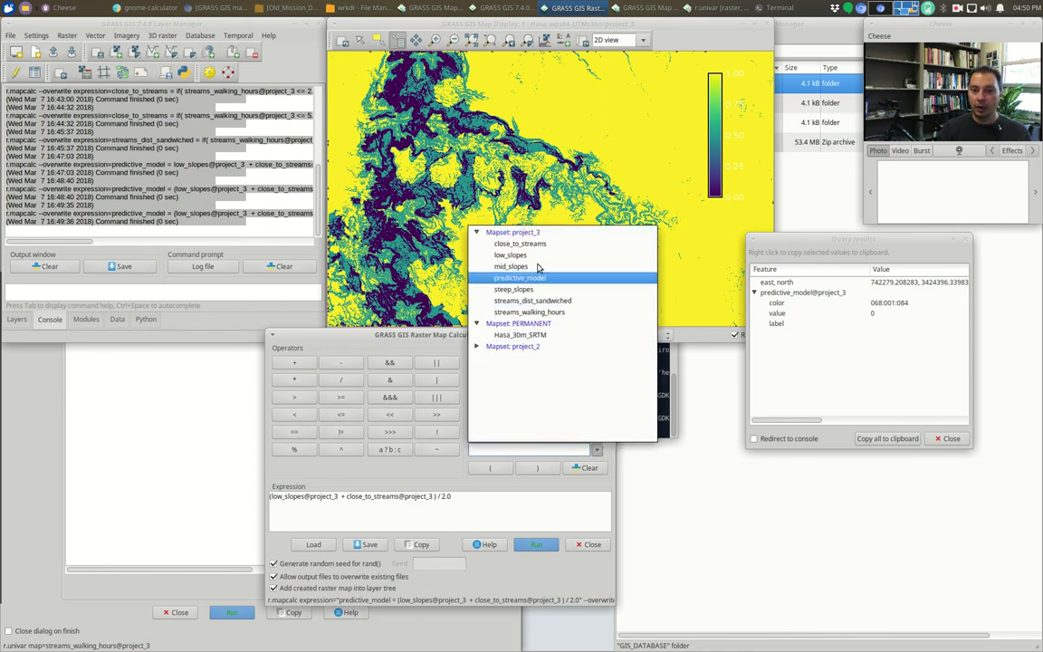
pyautogui.click(513, 288)
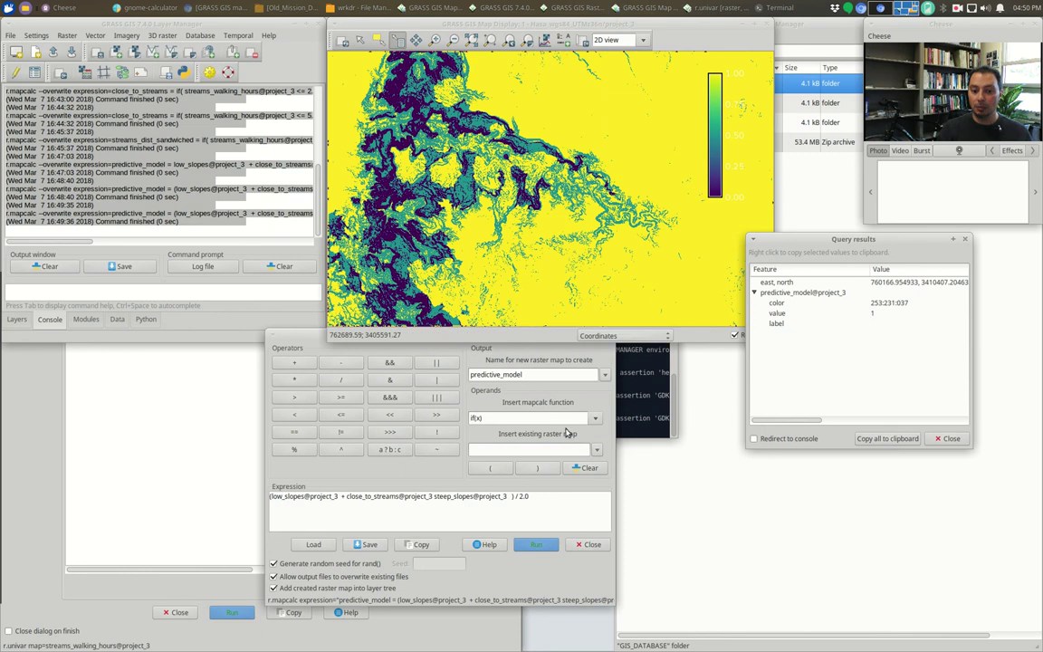
pyautogui.click(433, 496)
pyautogui.write('+ ')
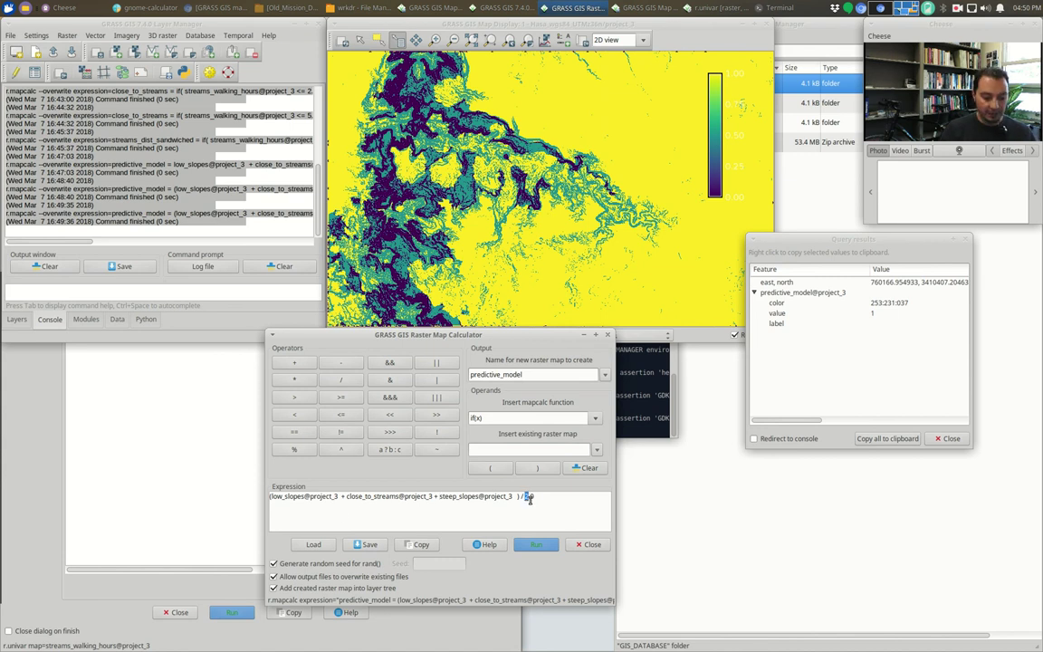
pyautogui.write('3.0')
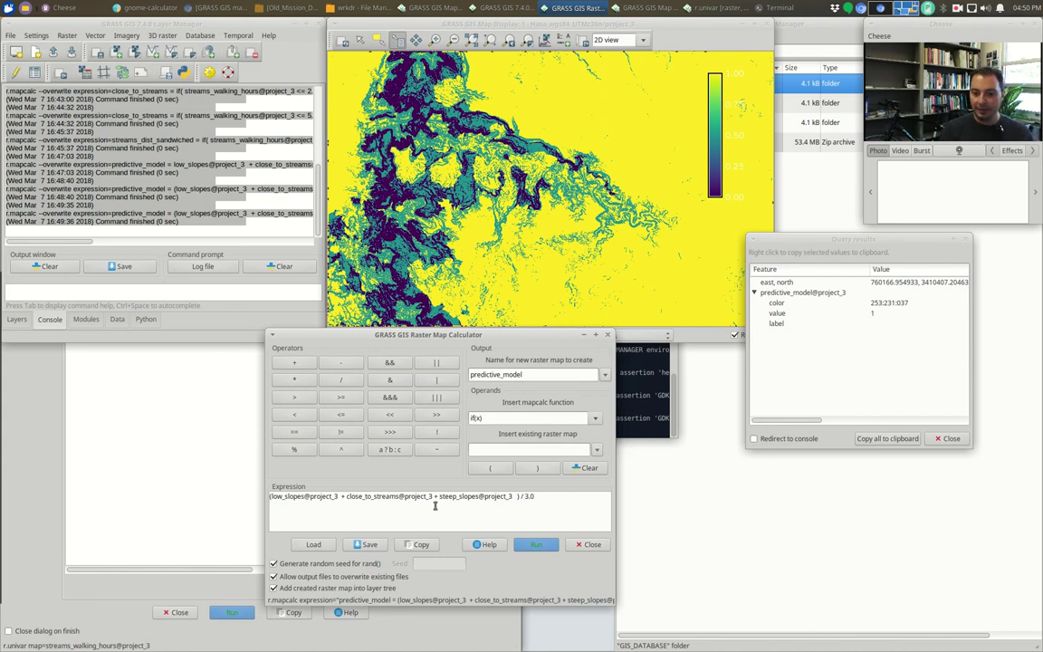
pyautogui.click(533, 543)
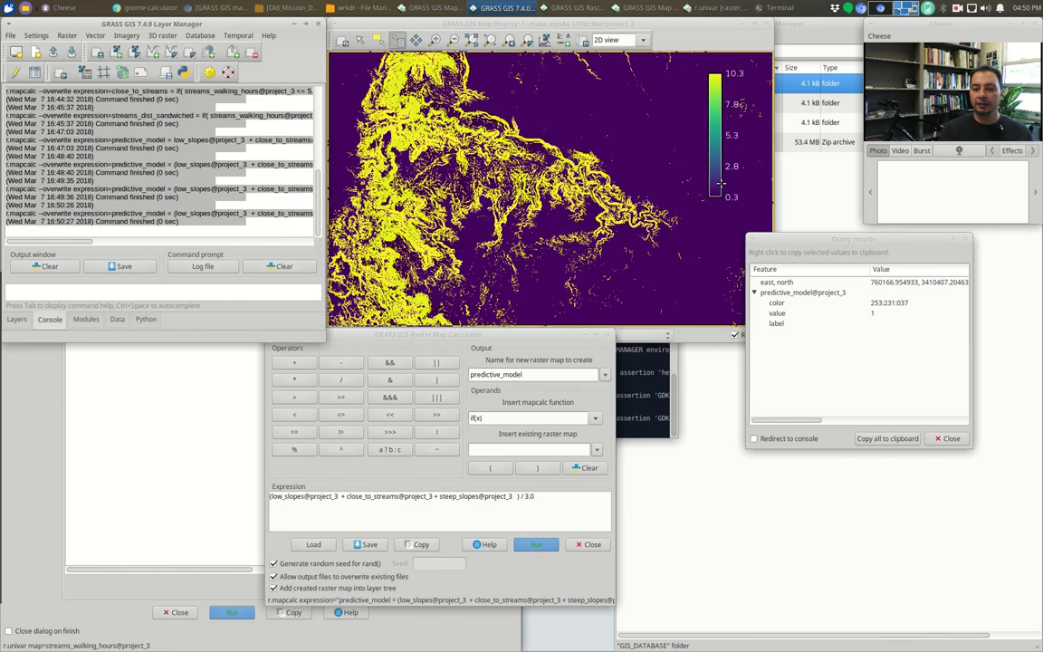
# Step: Query the predictive_model raster's cell value in a yellow area near the map's upper edge
pyautogui.click(416, 101)
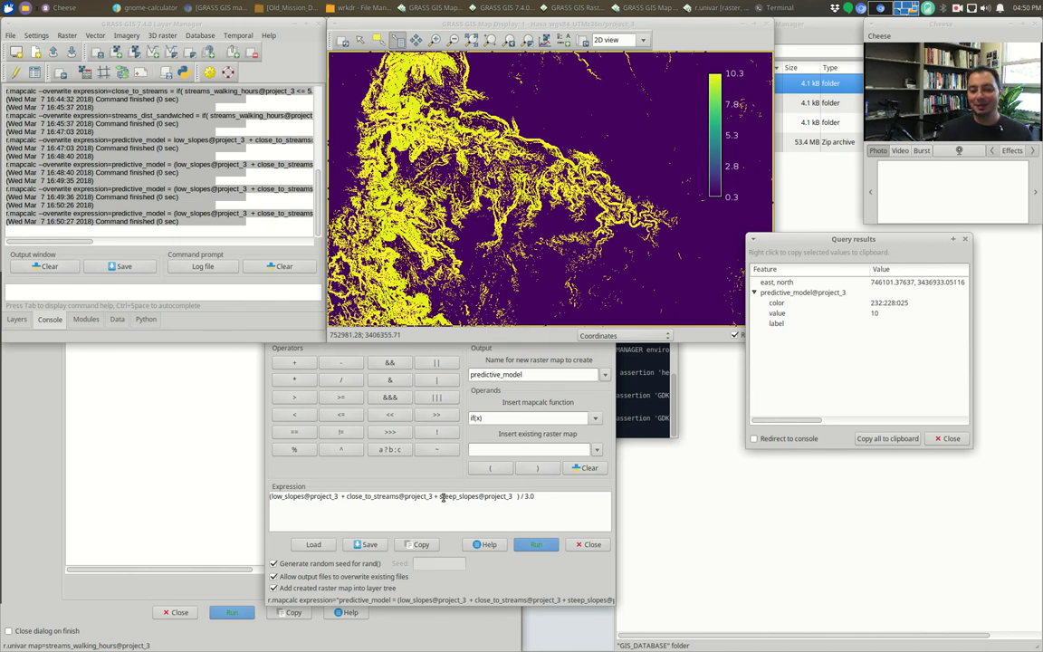
# Step: Replace steep_slopes@project_3 with mid_slopes@project_3 in the predictive_model sum and rerun the calculation
pyautogui.click(512, 497)
pyautogui.moveTo(512, 497); pyautogui.dragTo(441, 499)
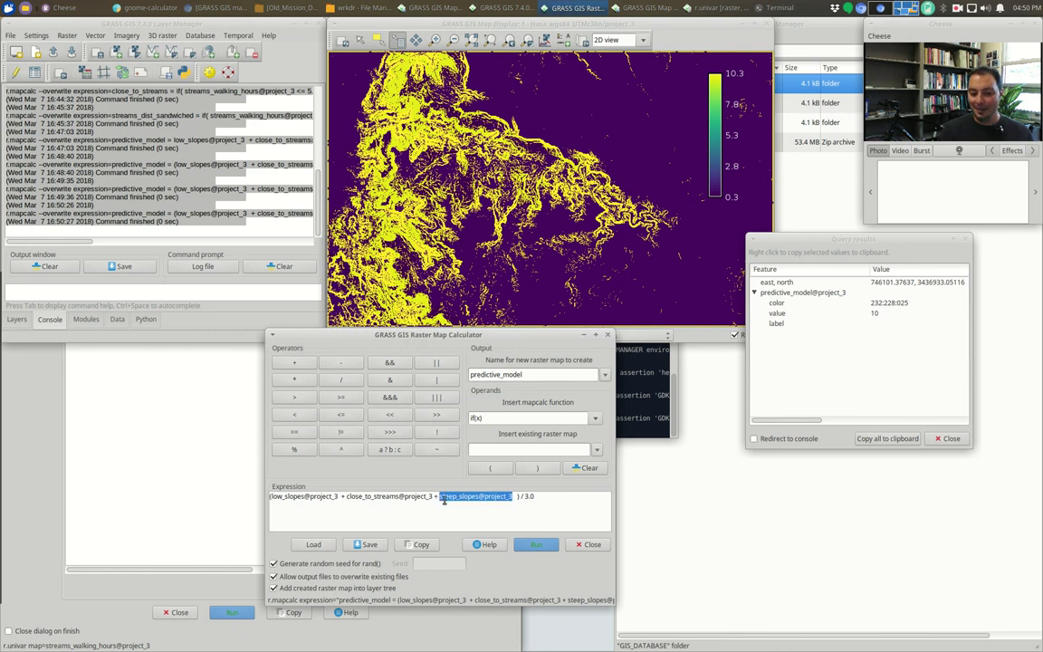
pyautogui.press('BackSpace')
pyautogui.click(596, 450)
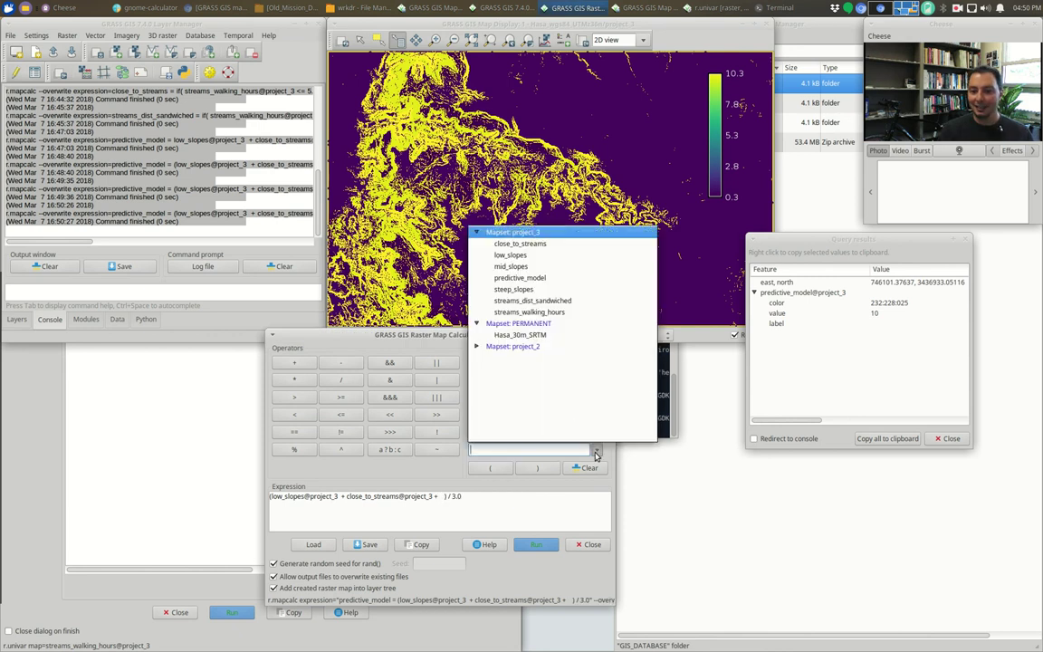
pyautogui.click(513, 267)
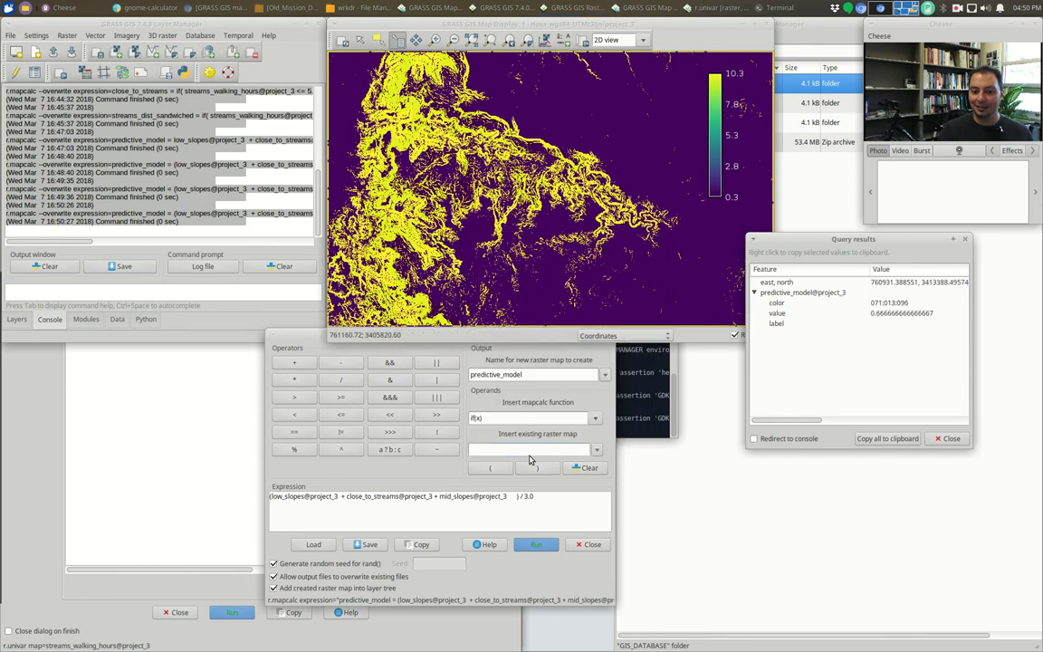
pyautogui.click(532, 546)
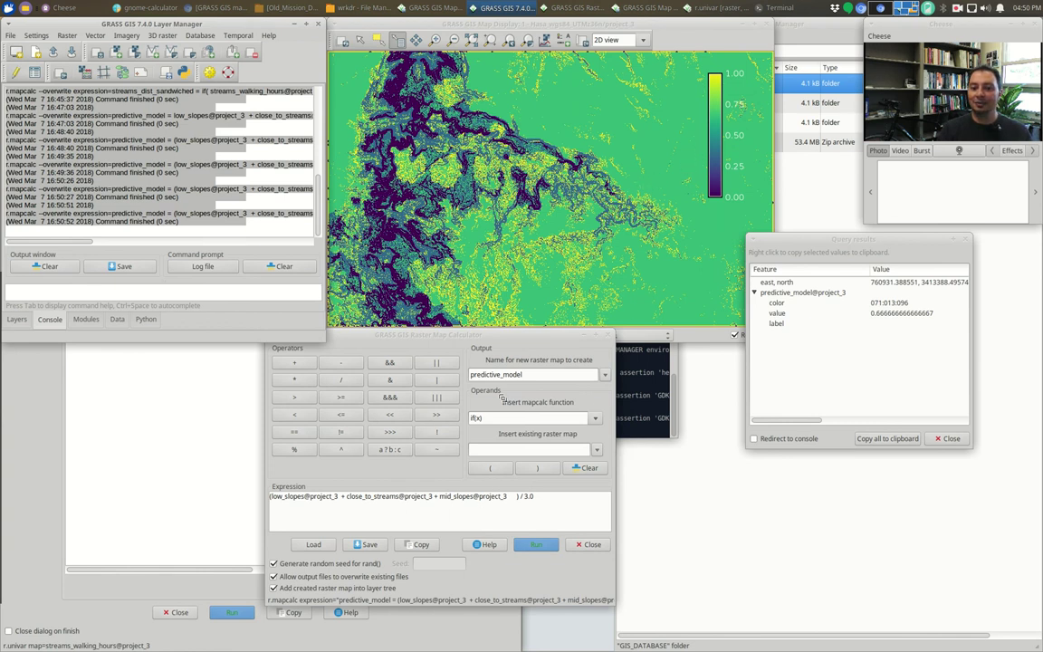
# Step: Query predictive_model cell values in green, yellow, blue and dark purple areas, inspecting the stream area up close
pyautogui.click(591, 220)
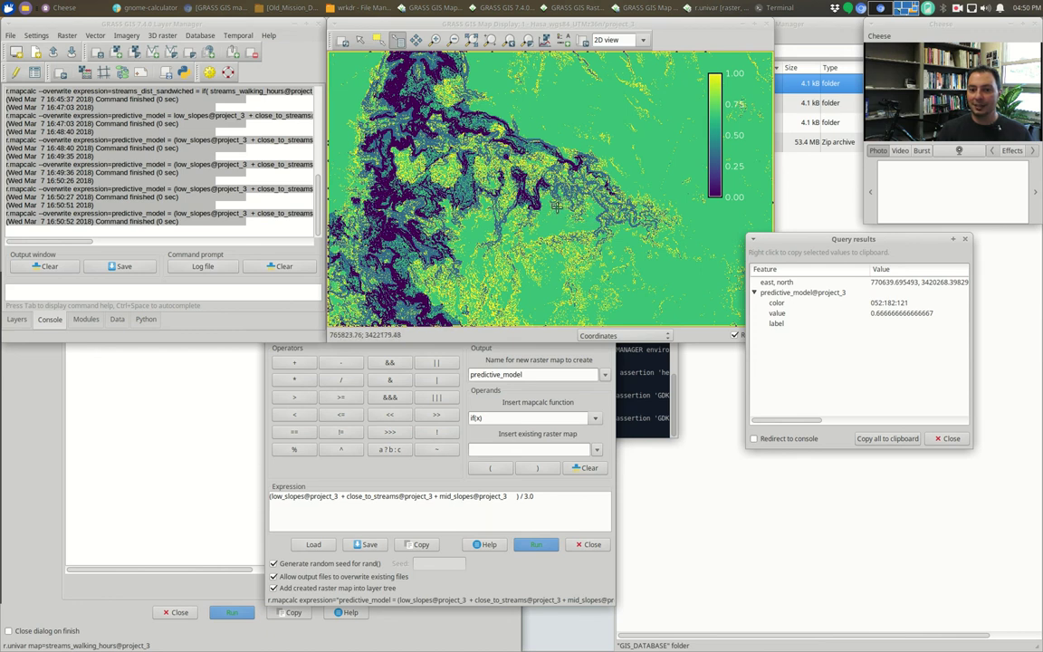
pyautogui.click(573, 260)
pyautogui.scroll(3, 512, 213)
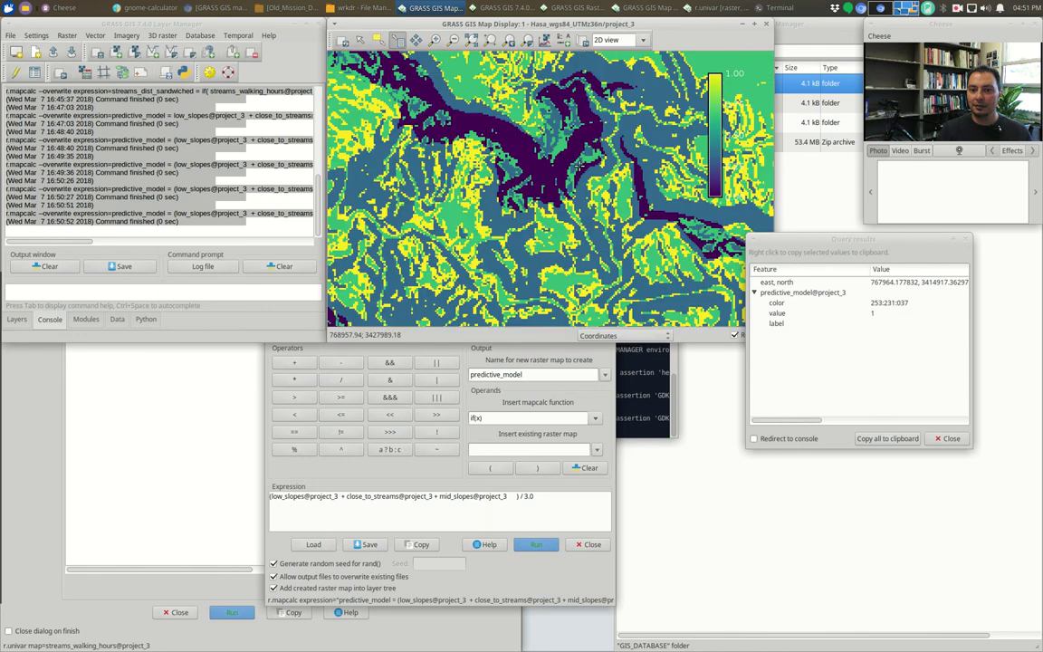
pyautogui.click(629, 195)
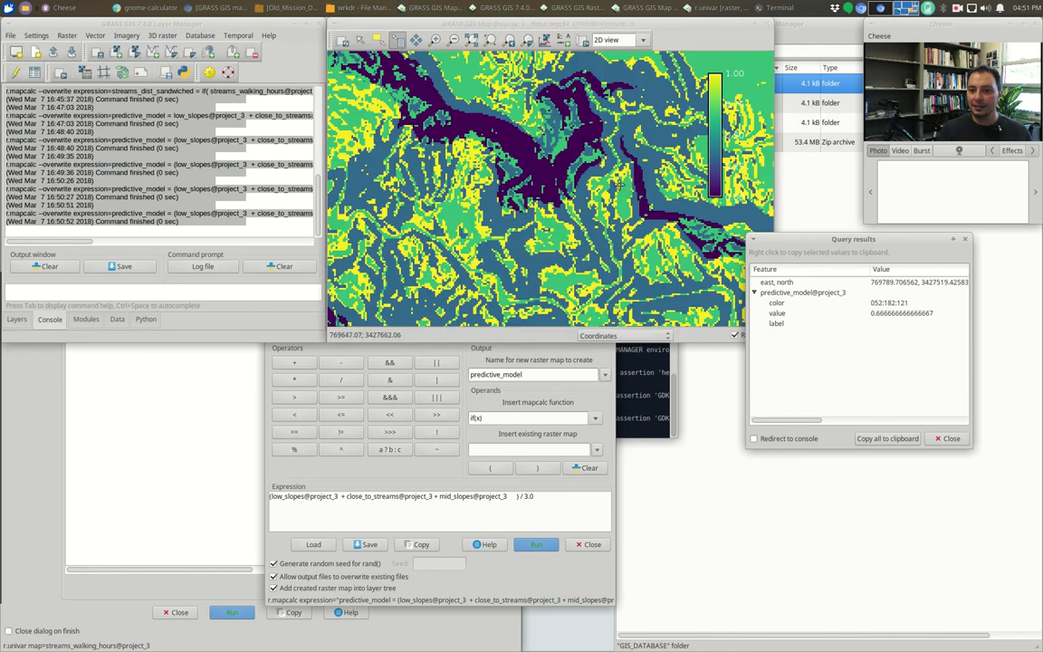
pyautogui.click(614, 181)
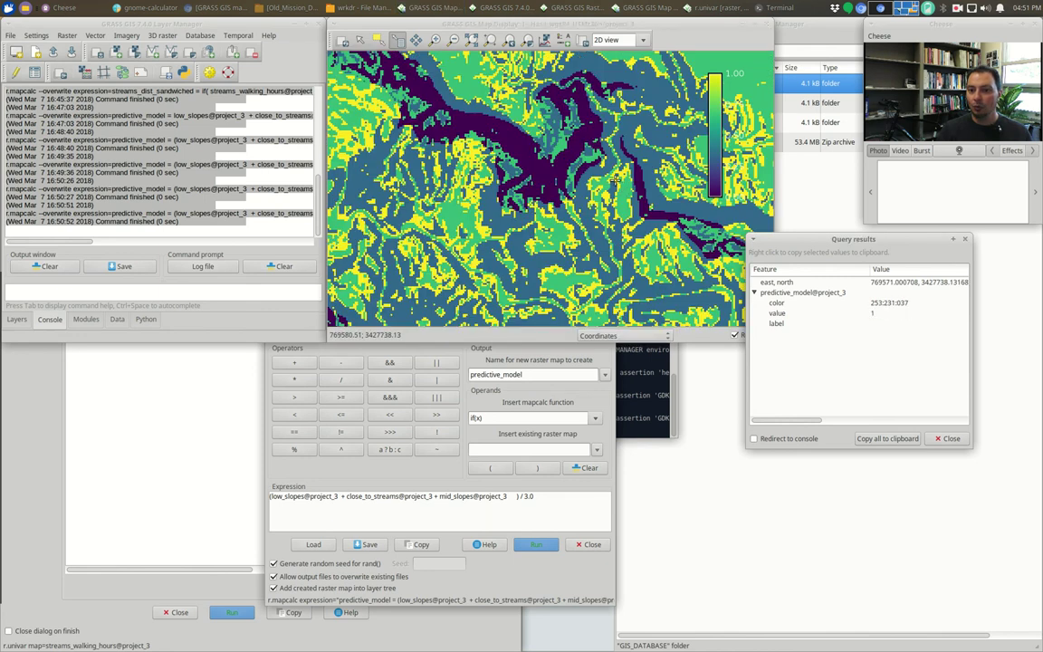
pyautogui.click(612, 190)
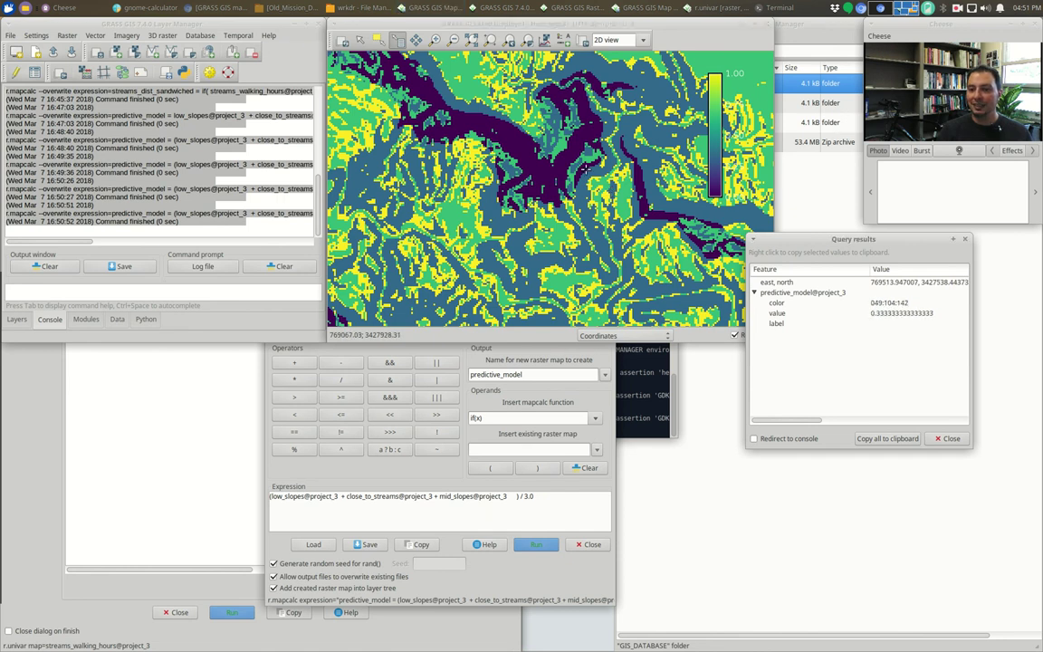
pyautogui.click(570, 172)
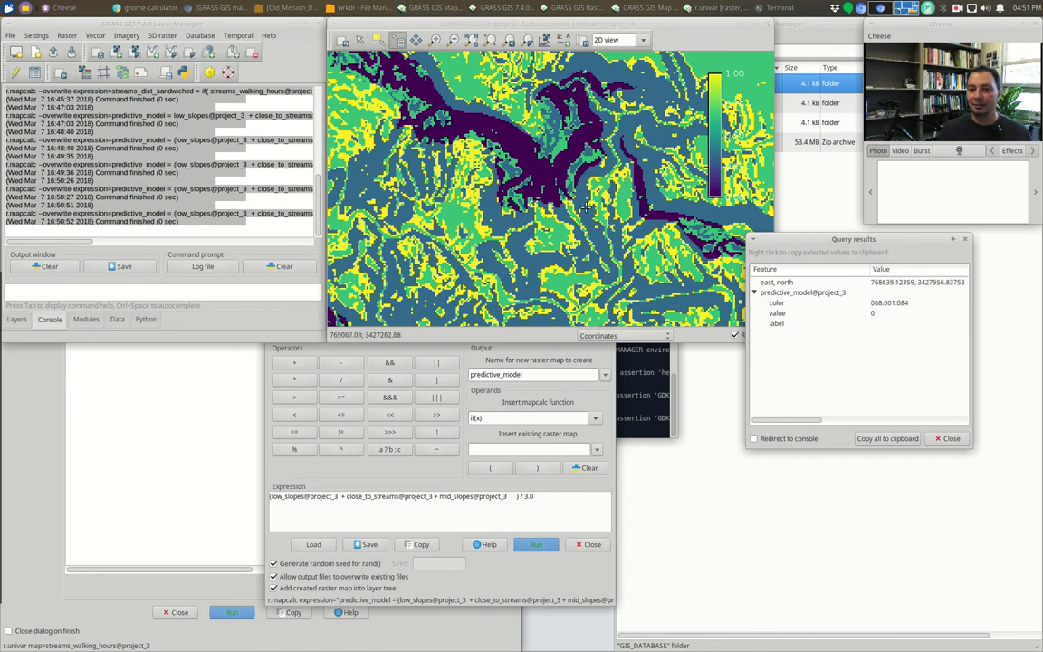
pyautogui.scroll(-2, 505, 176)
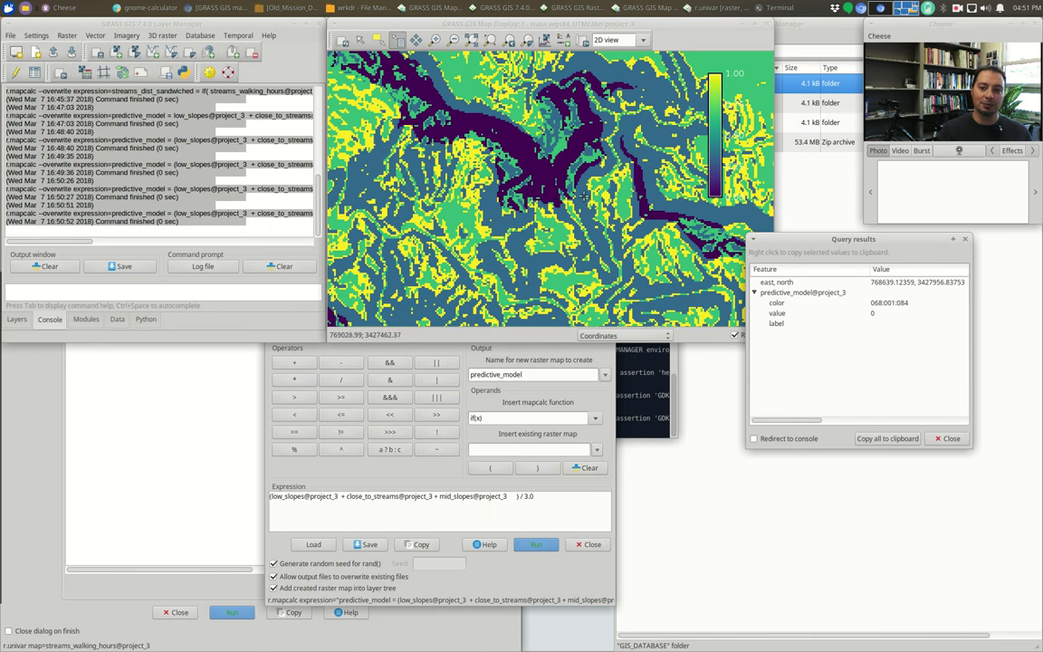
pyautogui.scroll(-1, 587, 200)
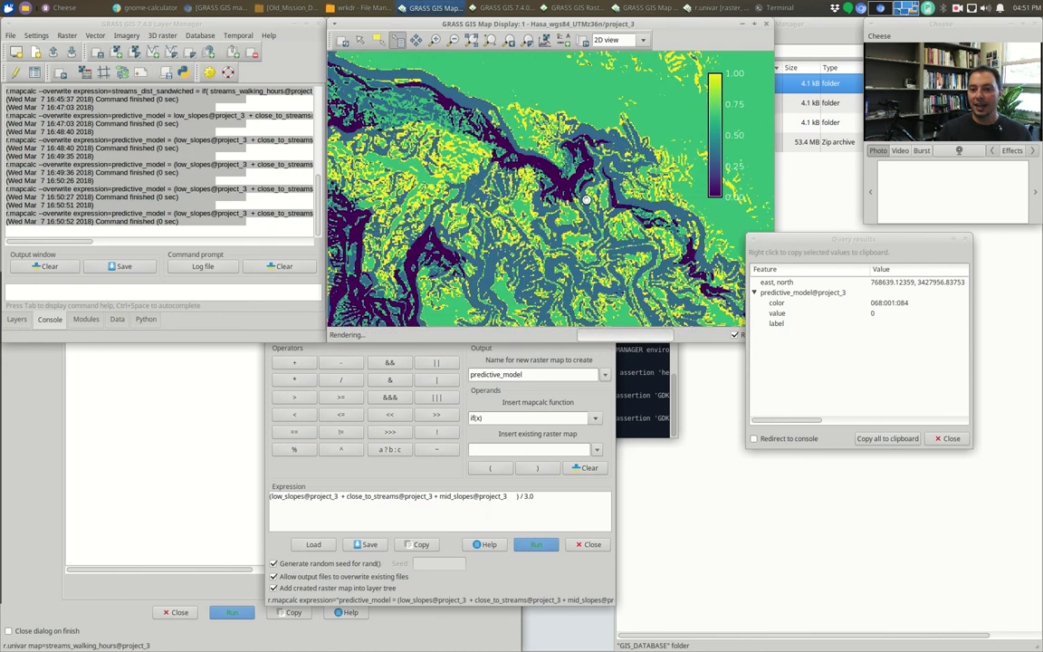
pyautogui.scroll(-1, 587, 201)
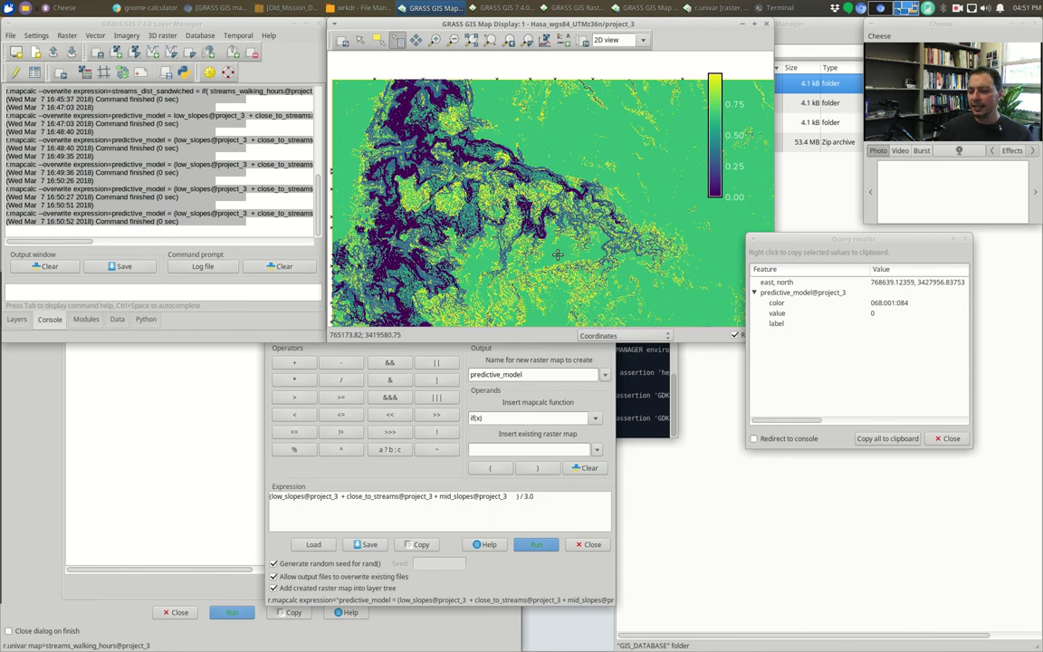
# Step: Weight low_slopes@project_3 as (3*low_slopes@project_3), set the divisor to 6.0 and rerun the predictive_model calculation
pyautogui.click(471, 350)
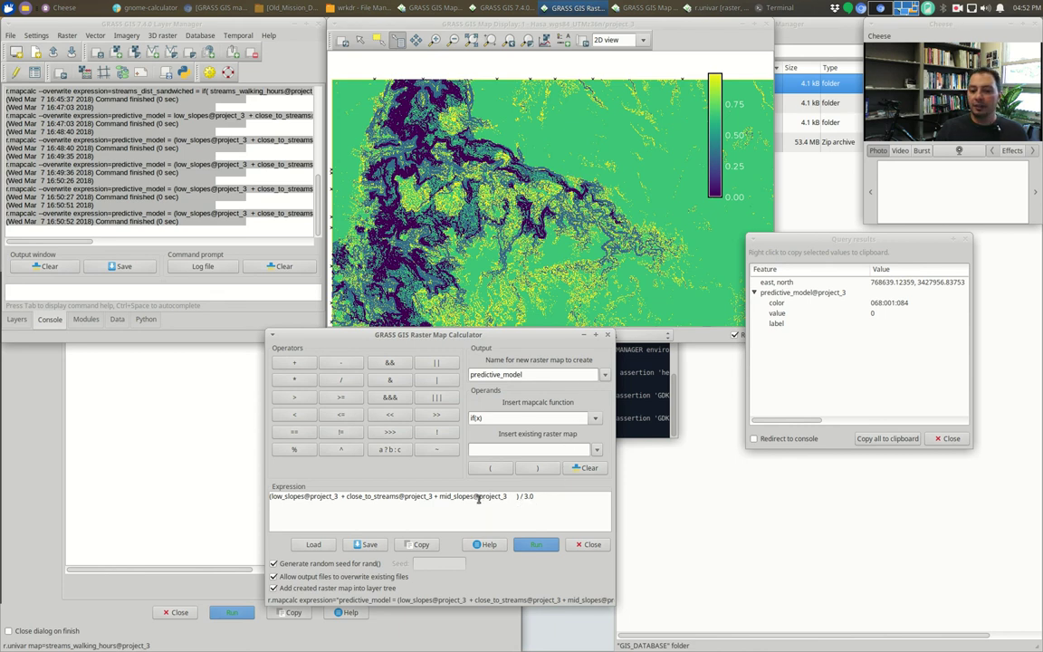
pyautogui.click(281, 497)
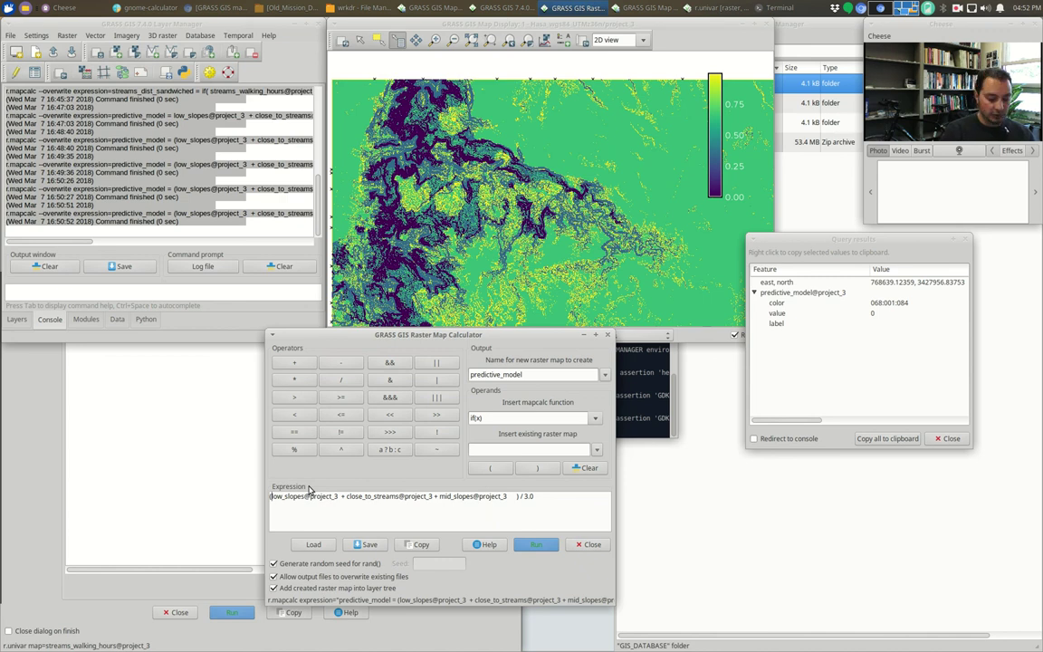
pyautogui.write('(3*')
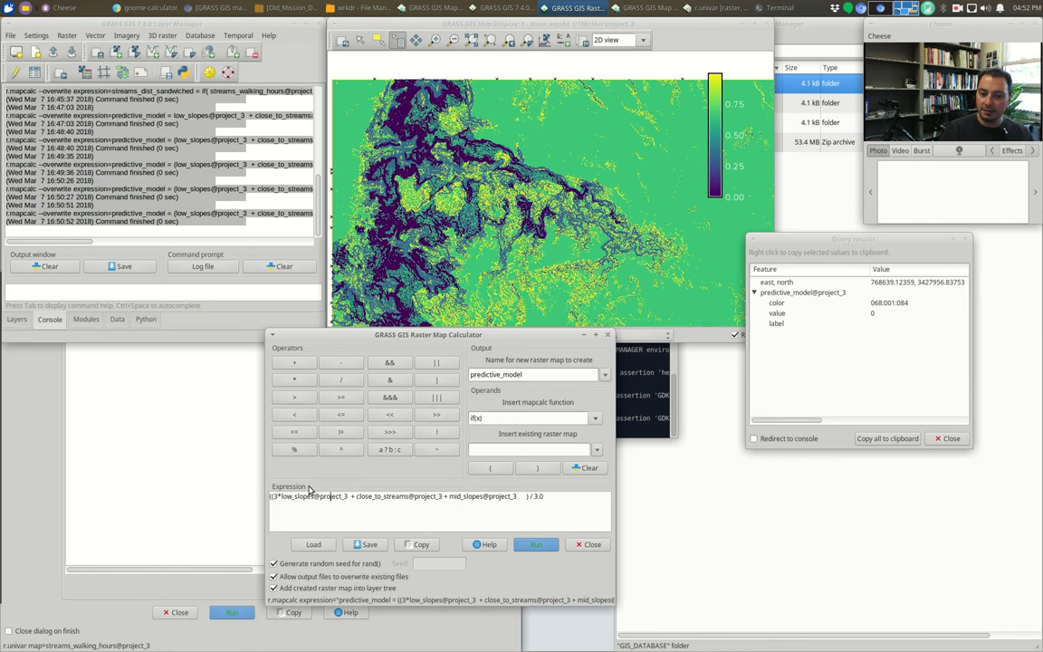
pyautogui.write(')')
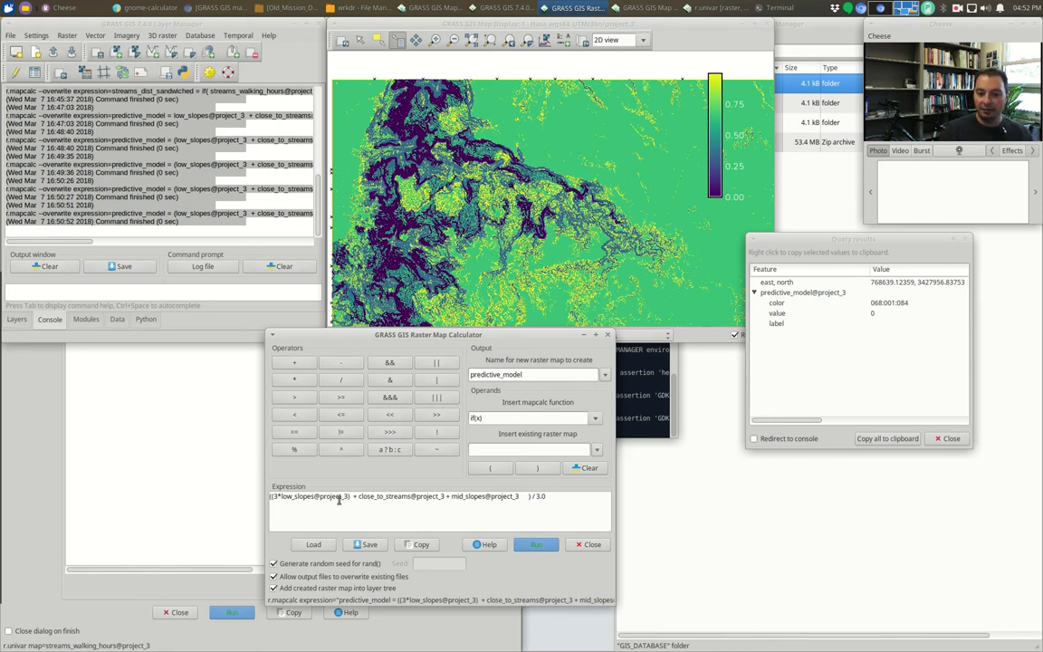
pyautogui.click(540, 496)
pyautogui.press('BackSpace')
pyautogui.write('6.0')
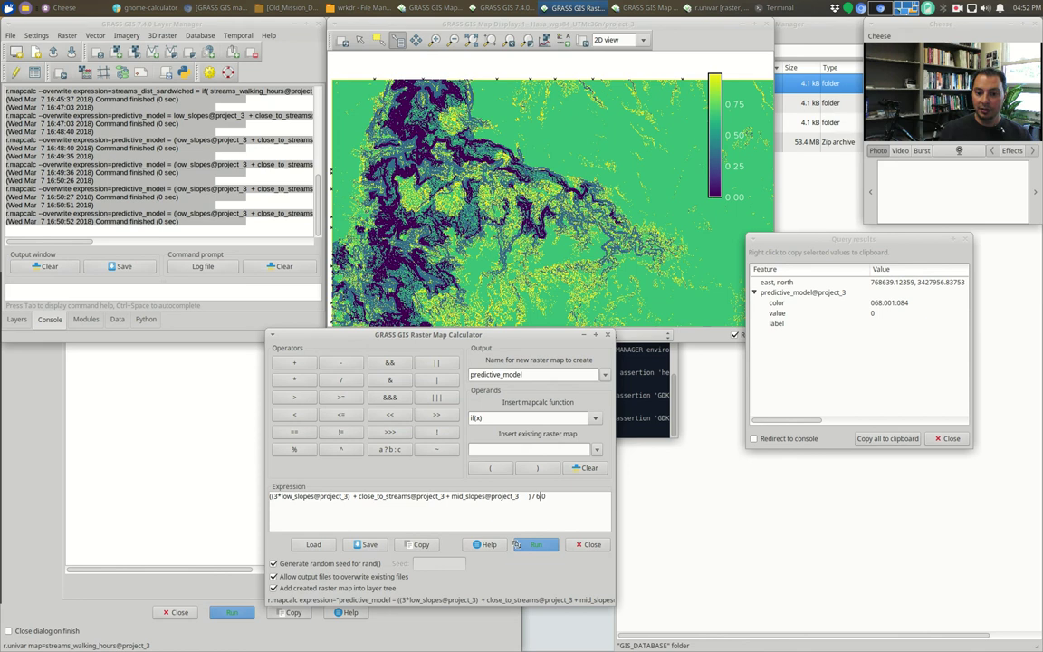
pyautogui.click(536, 544)
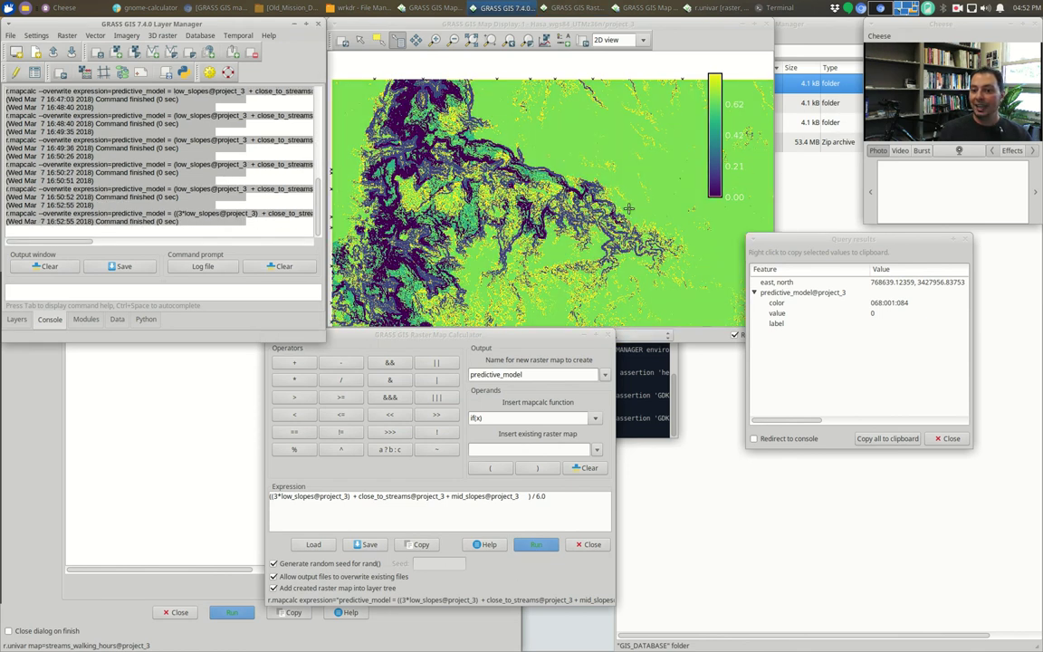
# Step: Query the weighted predictive_model raster's values in the light green plain and at several cells around the central valley
pyautogui.click(641, 172)
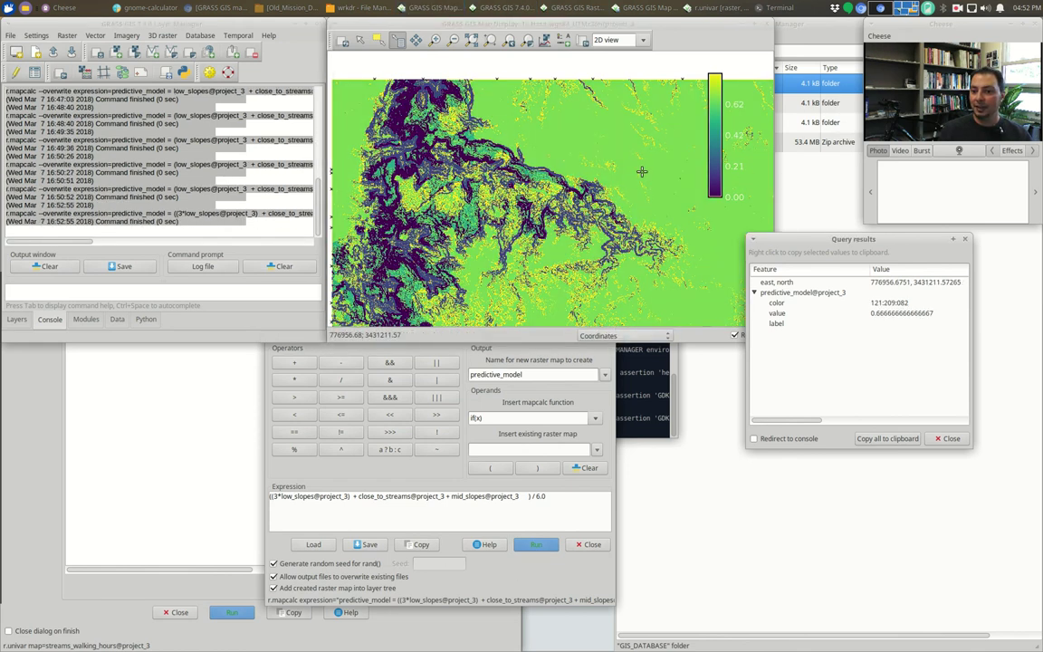
pyautogui.click(547, 190)
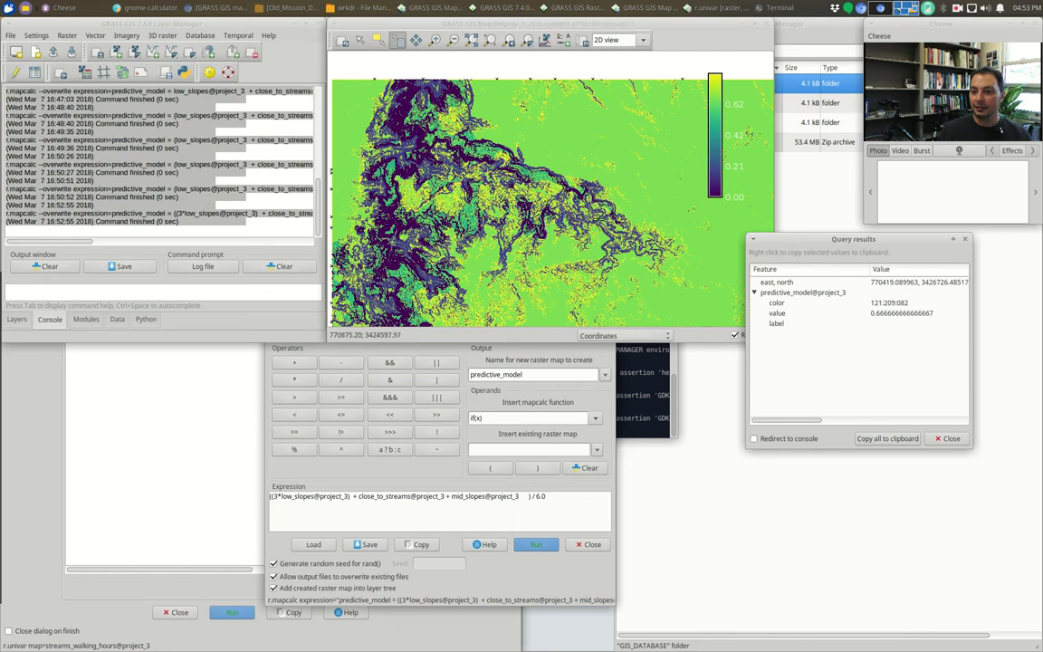
pyautogui.click(523, 192)
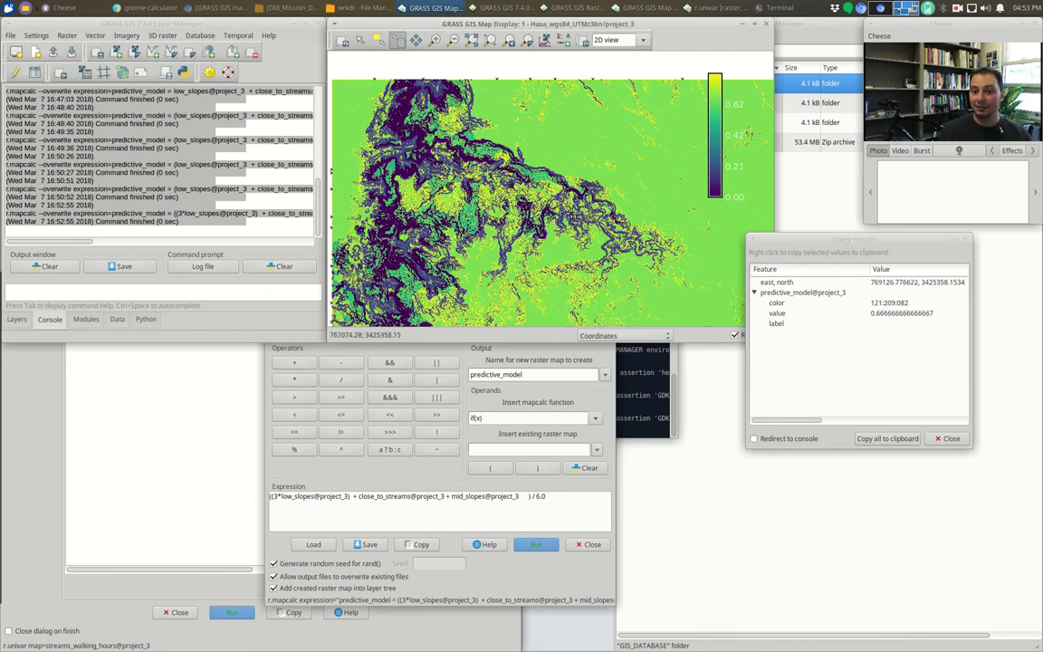
pyautogui.click(514, 174)
pyautogui.click(505, 192)
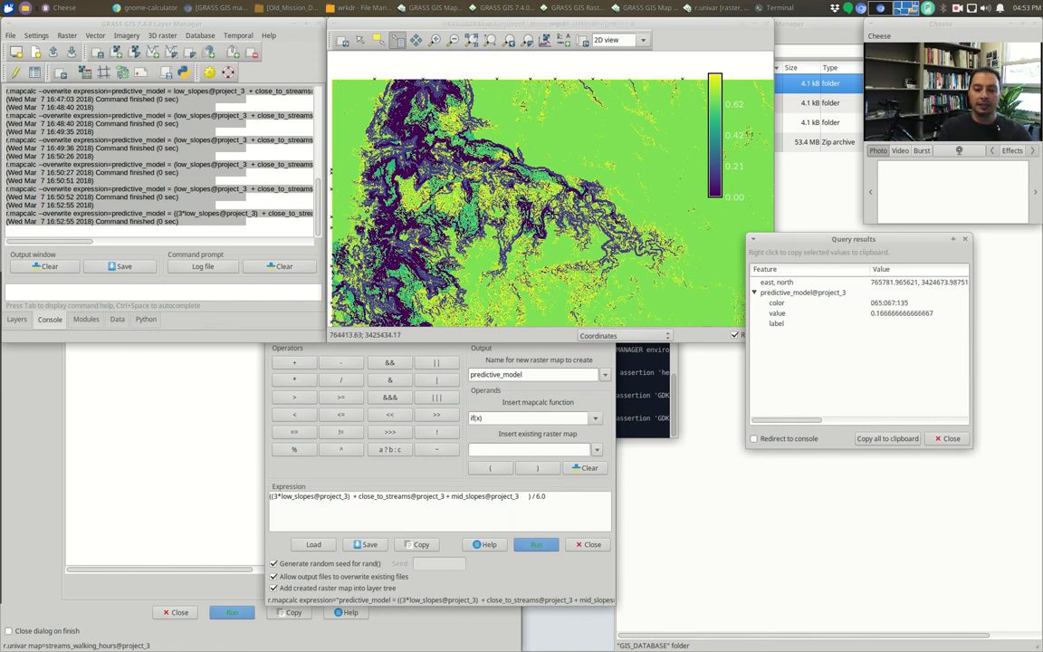
# Step: Weight the streams term as (2 * close_to_streams@project_3), set the divisor to 7.0 and rerun the predictive_model calculation
pyautogui.click(358, 496)
pyautogui.write('(2 *')
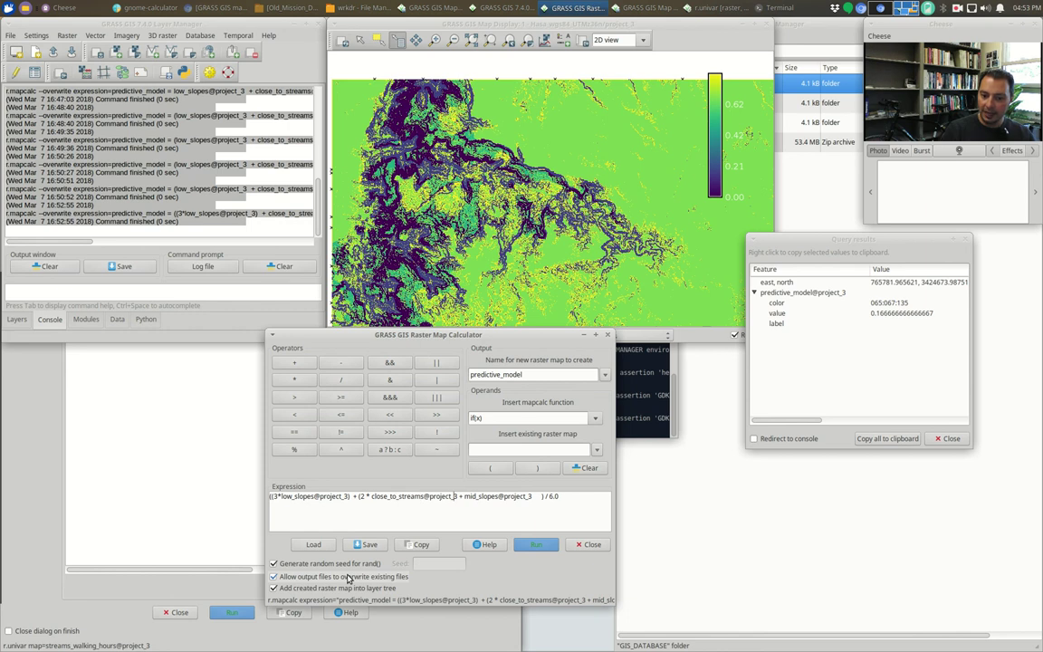
pyautogui.write(' )')
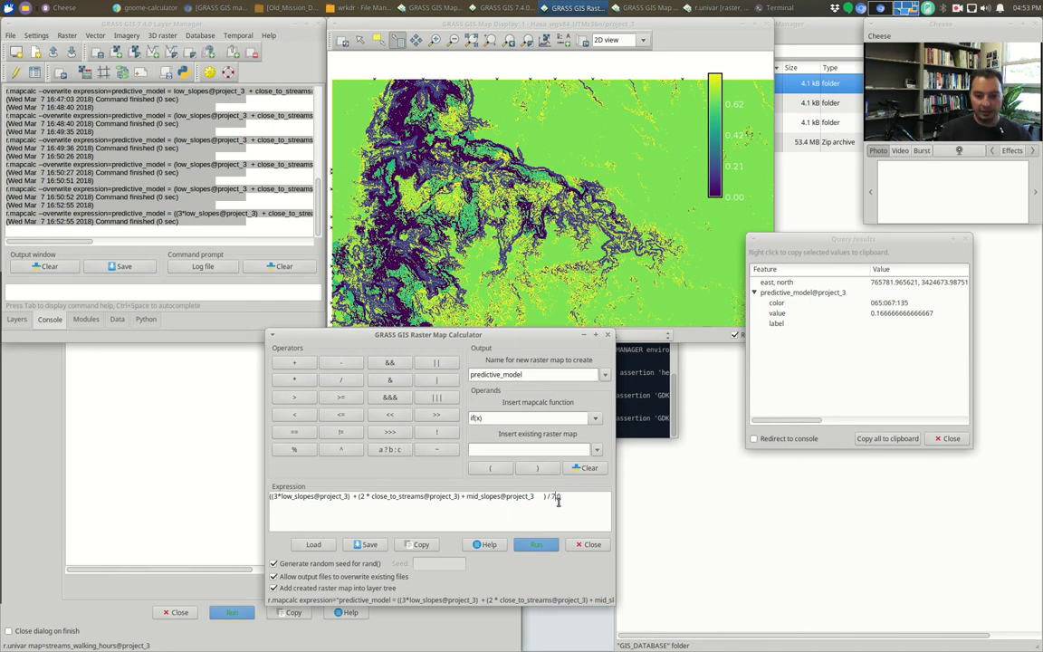
pyautogui.click(536, 544)
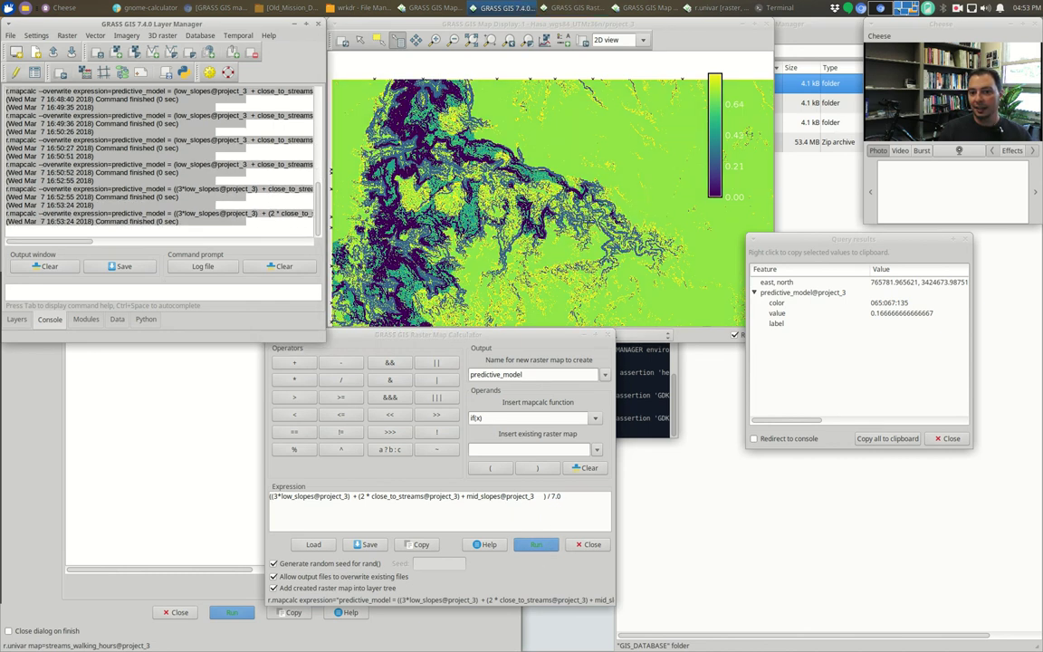
# Step: Query the rerun predictive_model raster at two cells in the western part and one in the light green centre
pyautogui.click(418, 194)
pyautogui.click(434, 201)
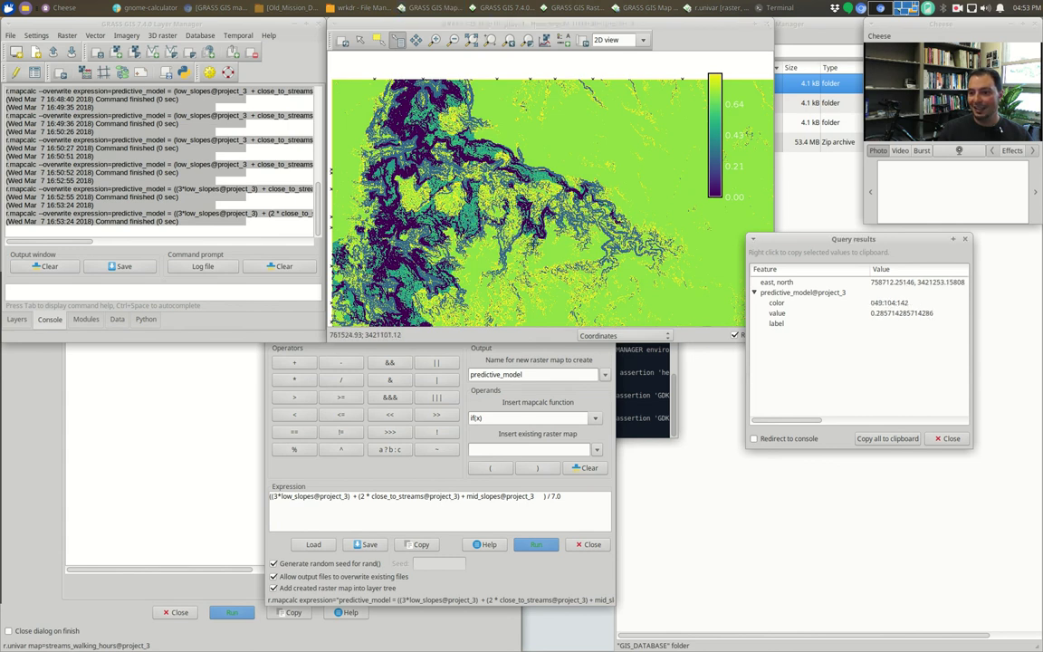
pyautogui.click(526, 211)
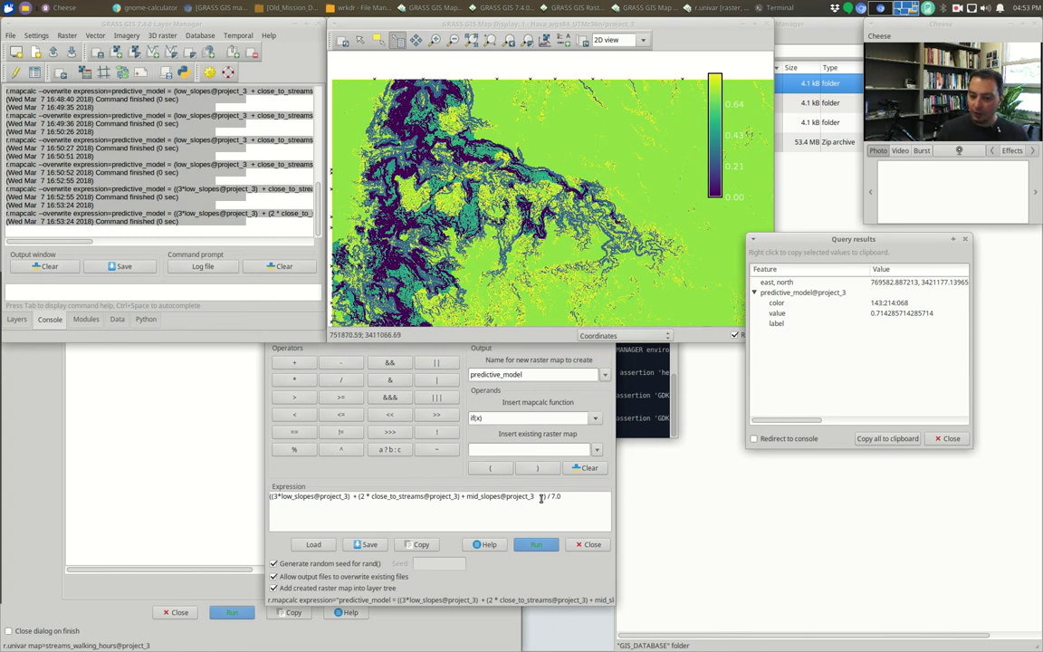
# Step: Remove the extra spaces after mid_slopes@project_3 in the predictive_model expression
pyautogui.moveTo(541, 497); pyautogui.dragTo(530, 496)
pyautogui.press('BackSpace')
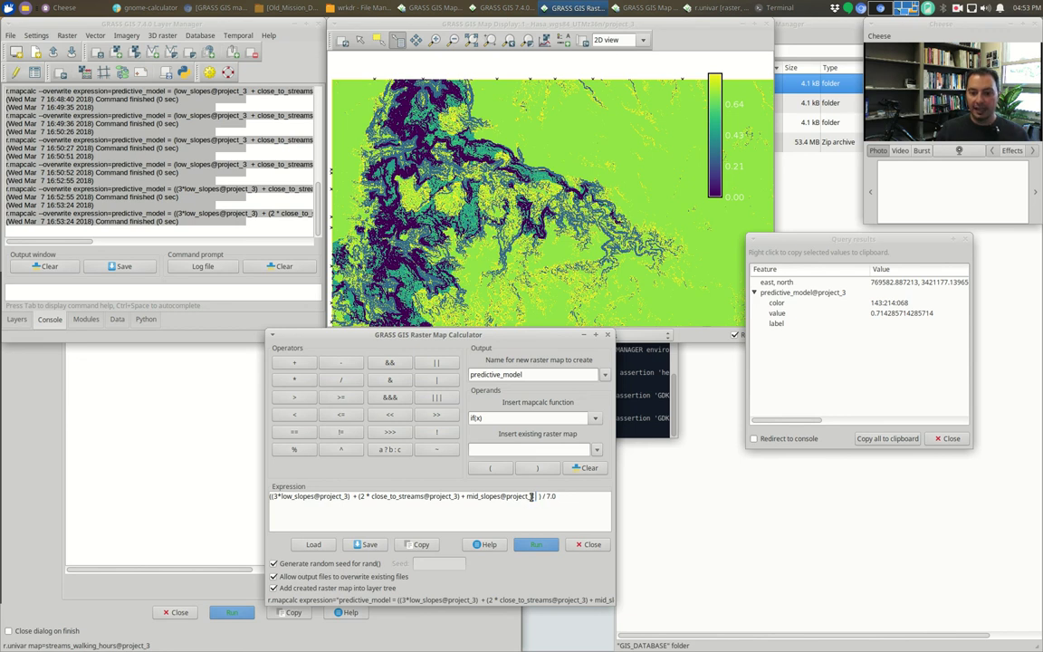